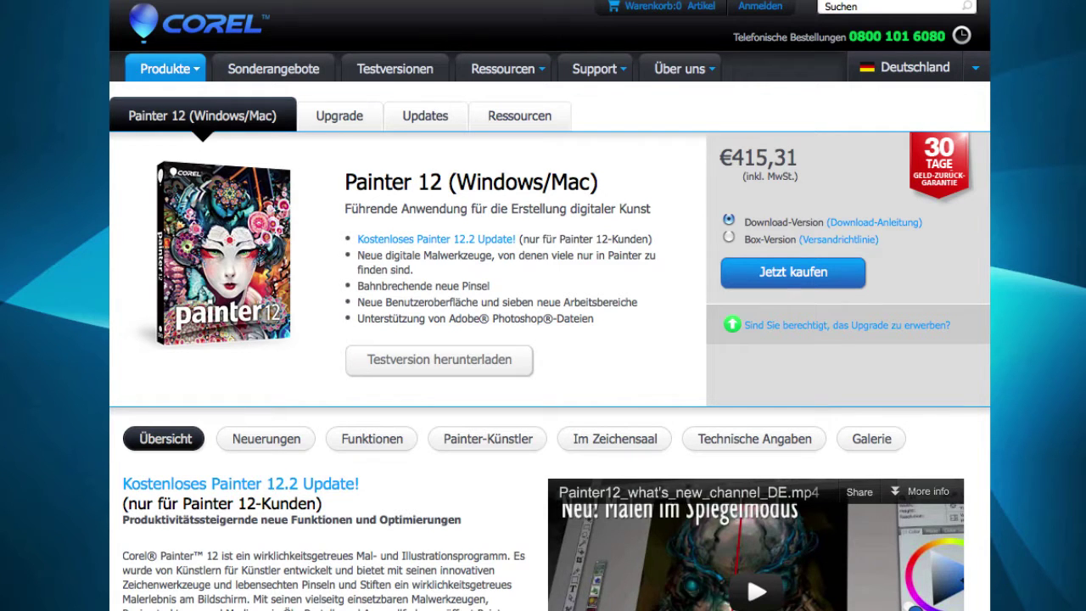
Look through the Corel Painter 12 product page, including its Neuerungen, Funktionen, Painter-Künstler and Übersicht sections.
left_click(263, 452)
scroll(467, 575, "down", 10)
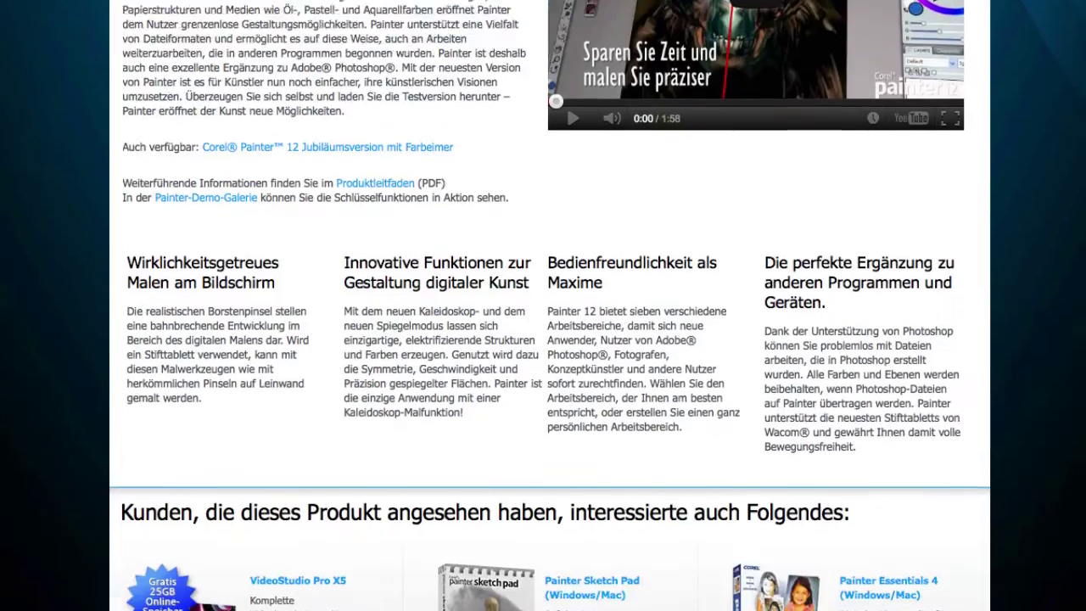
scroll(550, 305, "down", 5)
scroll(550, 305, "up", 15)
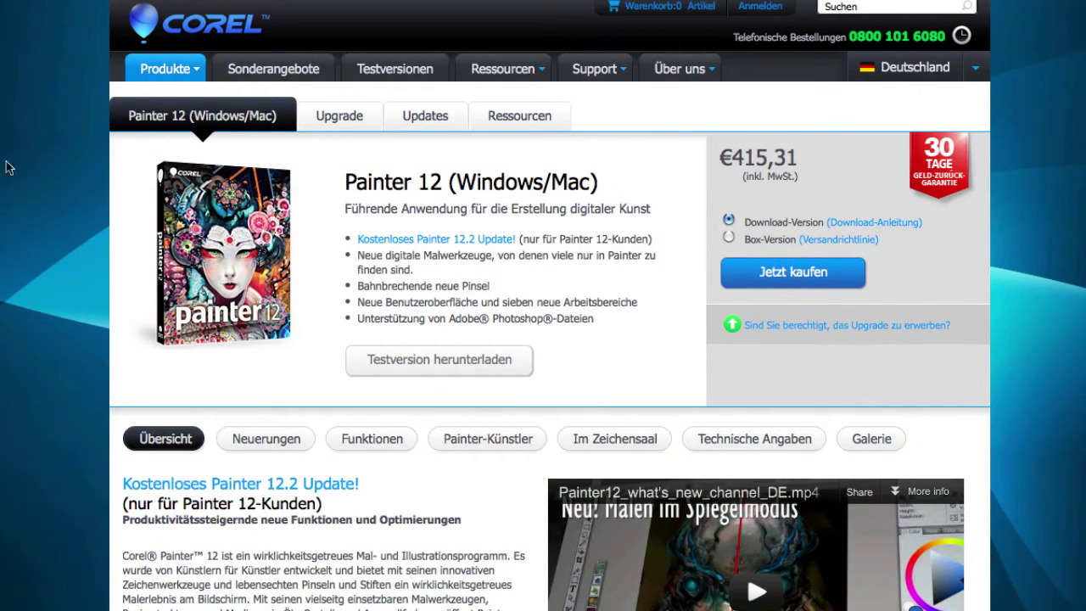
left_click(270, 445)
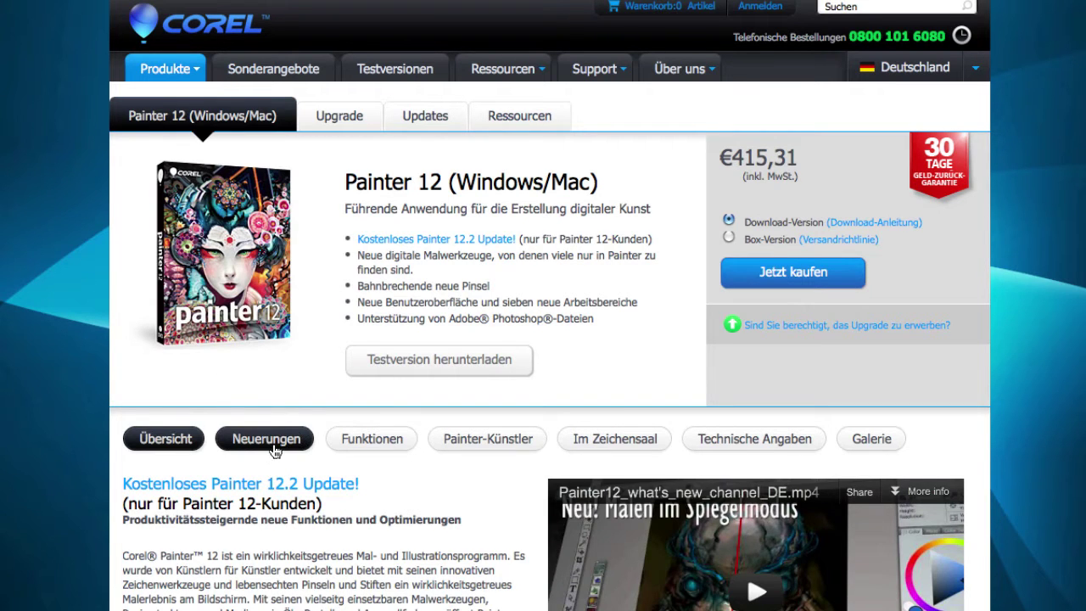
left_click(383, 440)
left_click(509, 441)
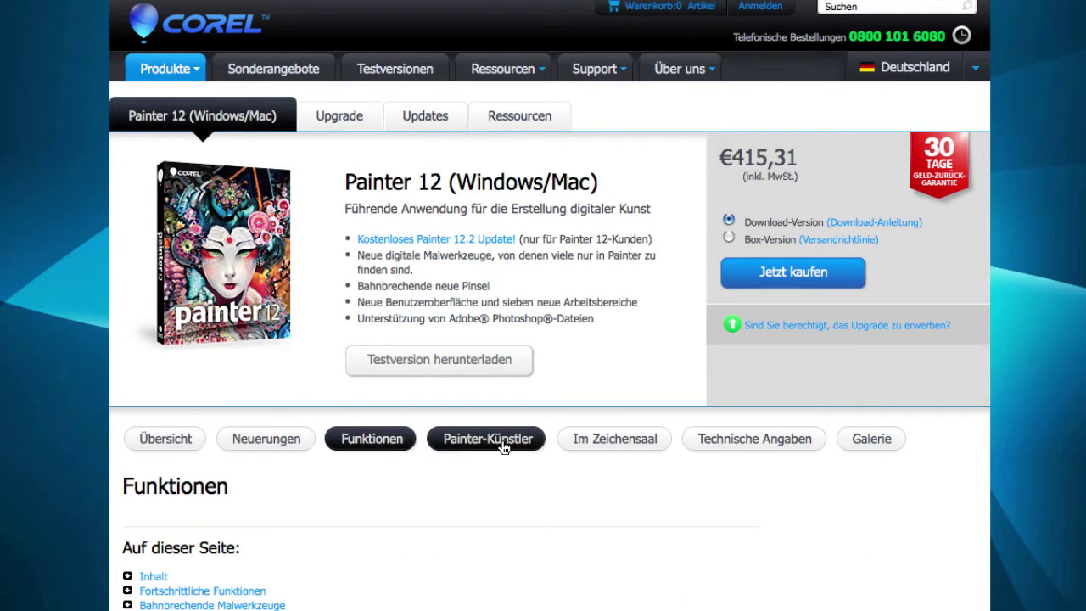
left_click(166, 440)
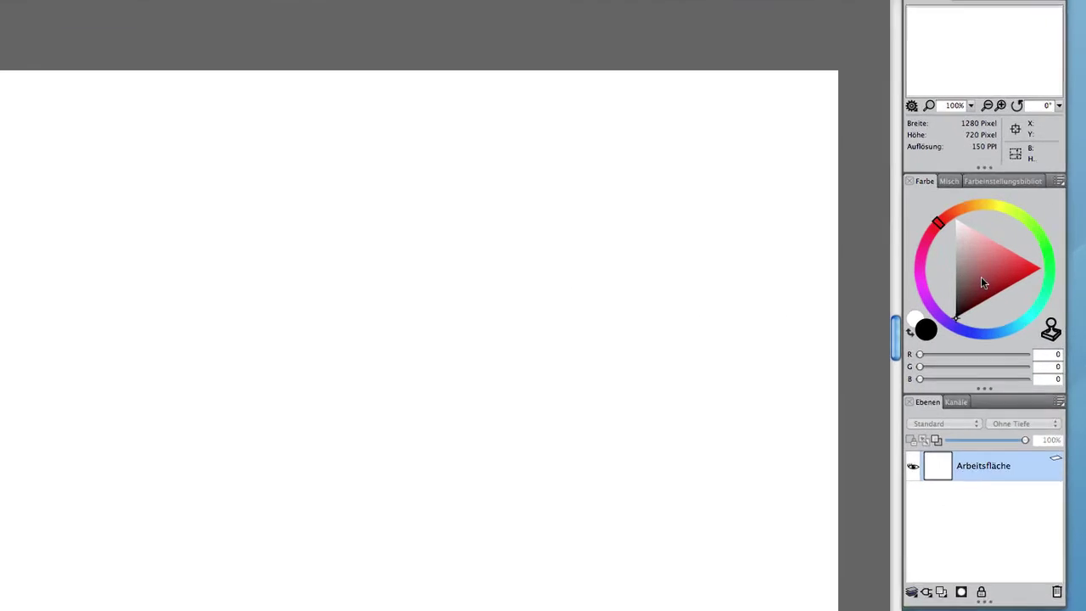
Try muted red and green tones on the colour wheel and settle on a dark reddish brown, R 101, G 59, B 49.
left_click_drag(992, 286, 961, 306)
mouse_move(895, 303)
left_mouse_down()
mouse_move(936, 225)
mouse_move(962, 268)
mouse_move(924, 245)
mouse_move(942, 248)
mouse_move(947, 230)
left_mouse_up()
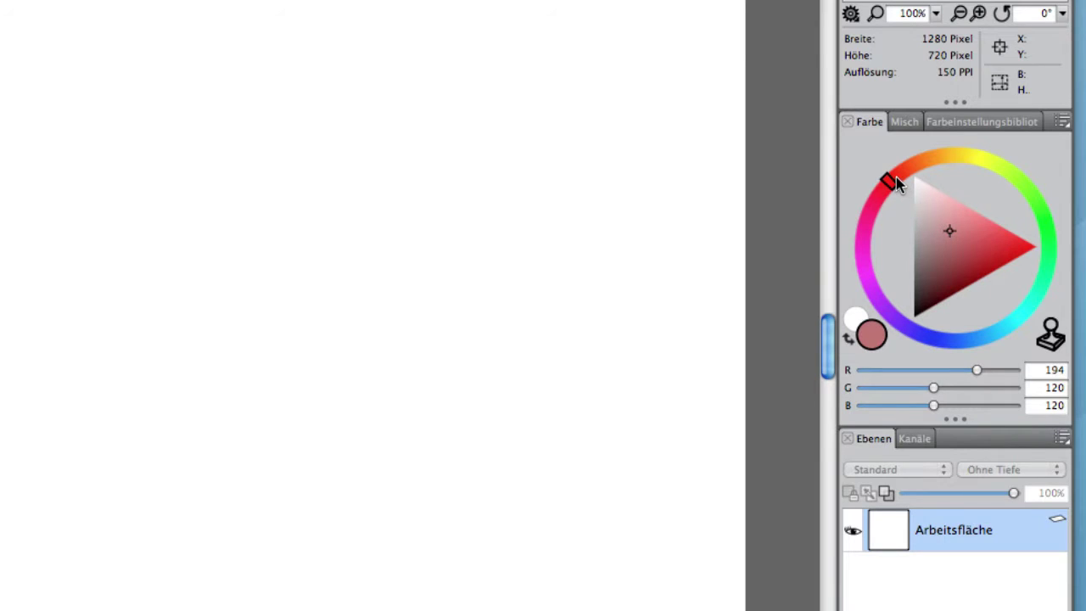
mouse_move(897, 185)
left_mouse_down()
mouse_move(932, 156)
mouse_move(972, 168)
mouse_move(853, 222)
mouse_move(899, 189)
mouse_move(871, 249)
mouse_move(939, 333)
mouse_move(1007, 324)
mouse_move(1012, 264)
mouse_move(993, 242)
mouse_move(914, 244)
mouse_move(909, 219)
mouse_move(1066, 262)
left_mouse_up()
left_click(1056, 235)
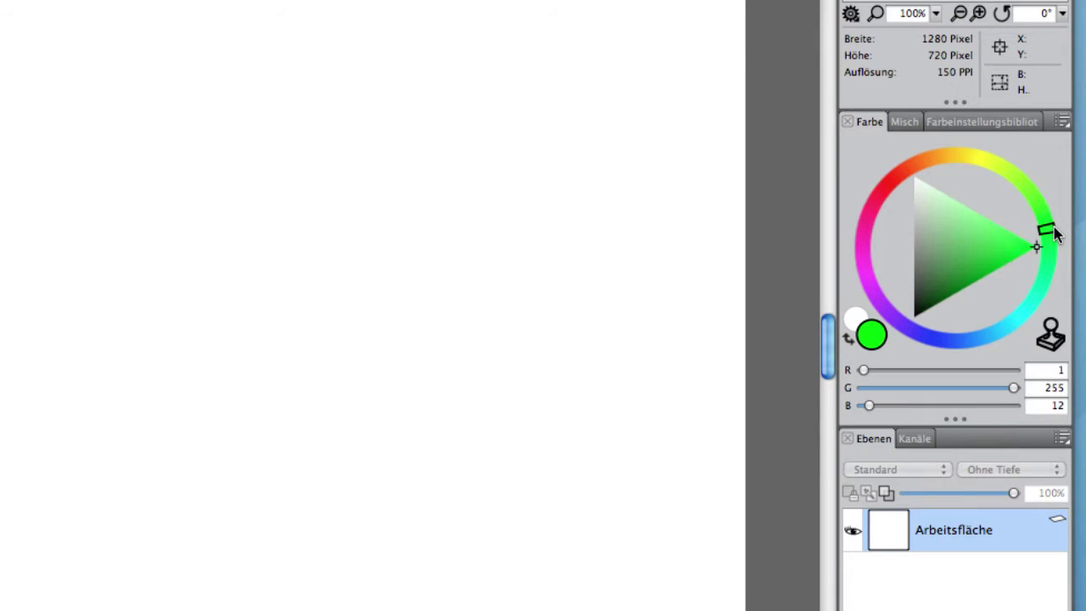
left_click(949, 256)
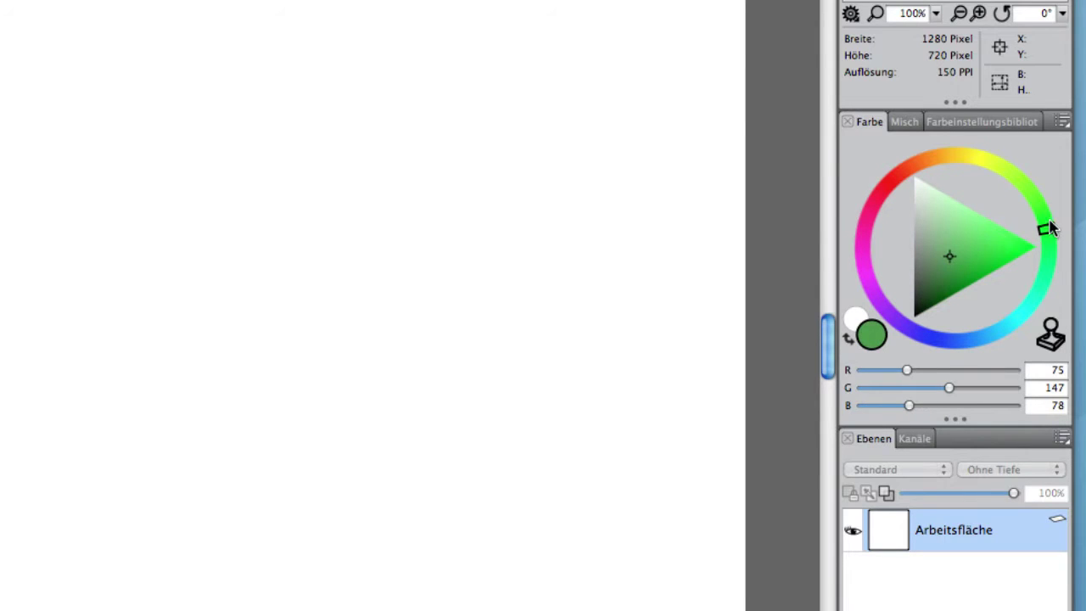
mouse_move(1049, 227)
left_mouse_down()
mouse_move(1020, 204)
mouse_move(938, 194)
mouse_move(984, 344)
mouse_move(901, 238)
mouse_move(920, 189)
left_mouse_up()
mouse_move(955, 268)
left_mouse_down()
mouse_move(957, 226)
mouse_move(939, 276)
left_mouse_up()
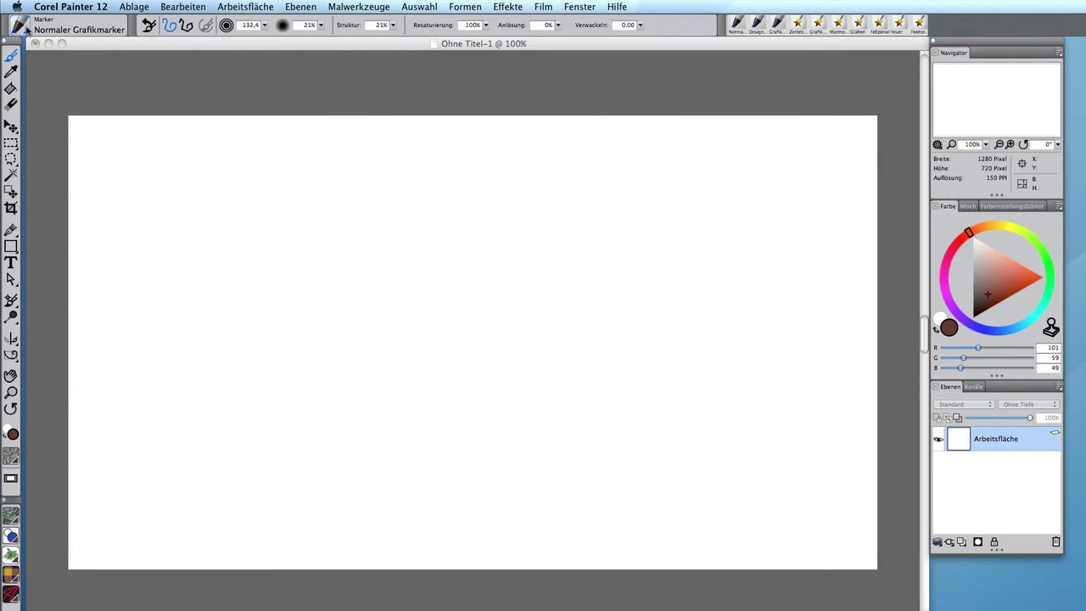
Choose the Realistisch hart brush from the Bleistifte category and draw a large open oval in the canvas's lower-right corner.
left_click(26, 29)
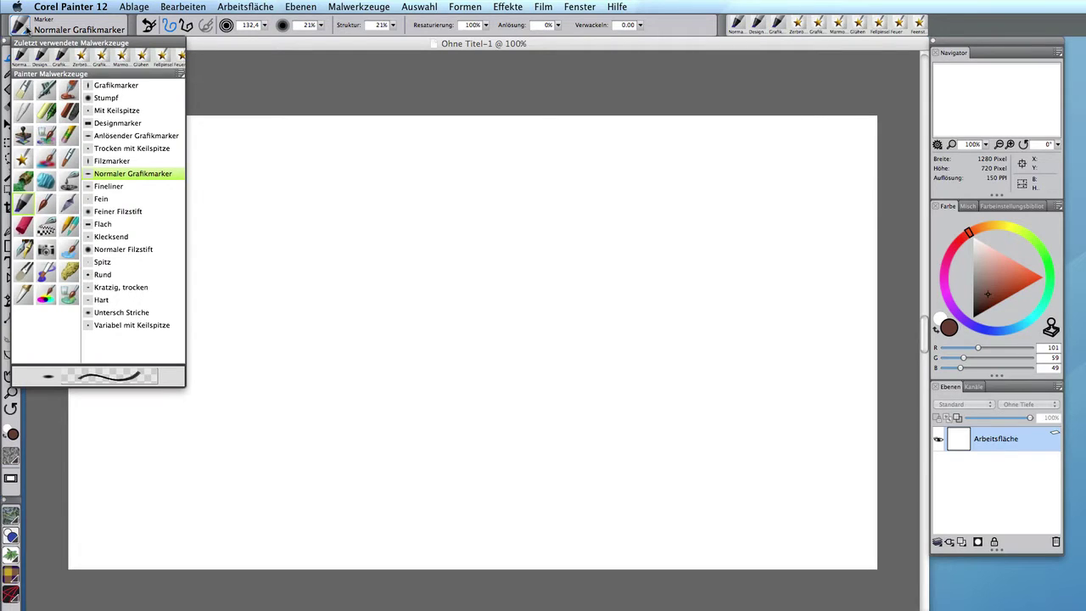
left_click(26, 29)
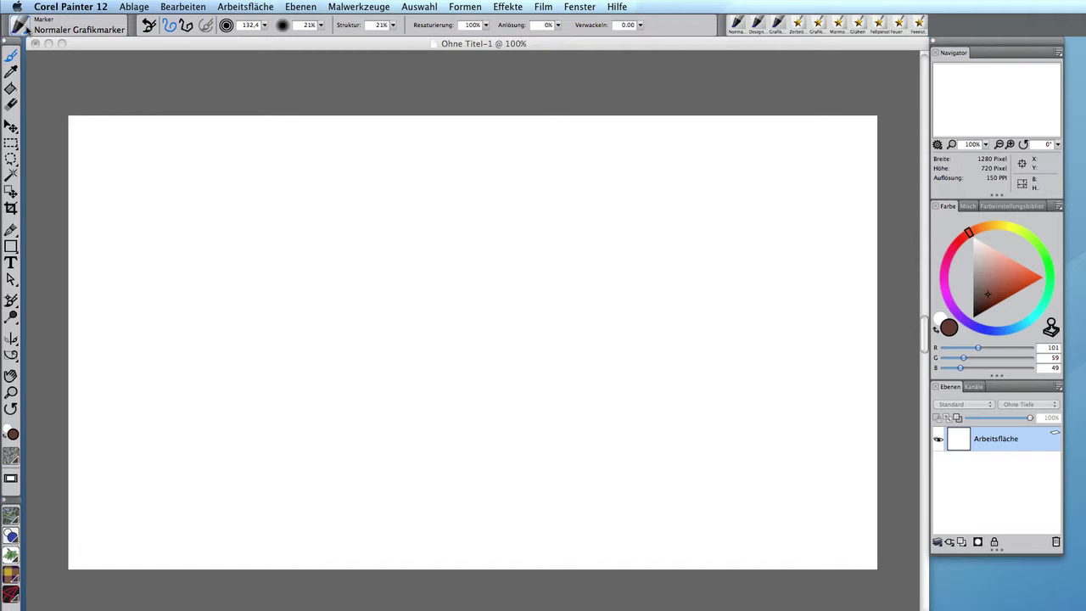
left_click(24, 27)
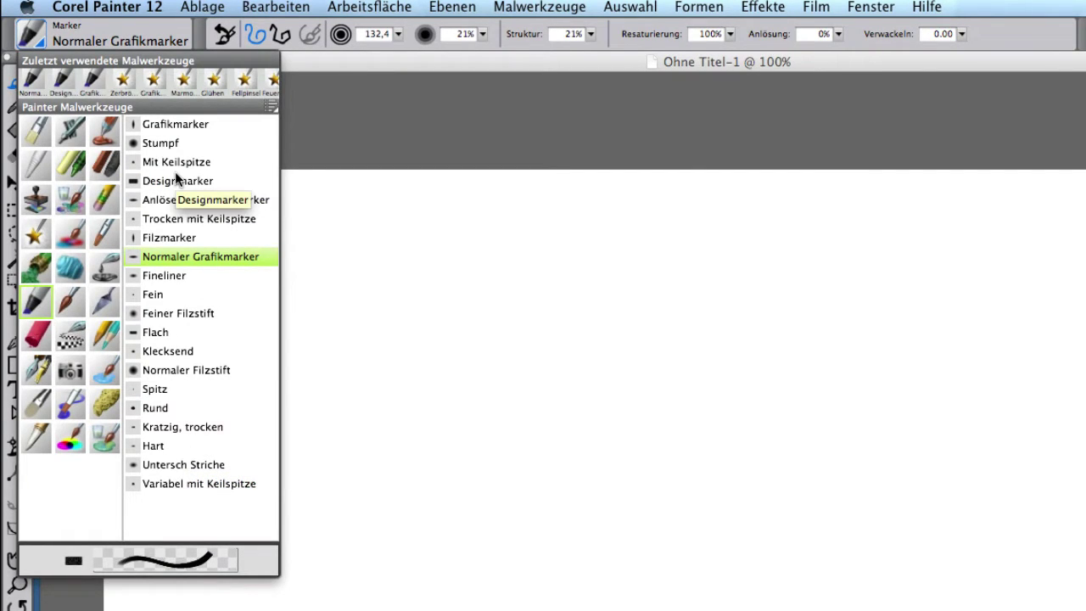
left_click(101, 335)
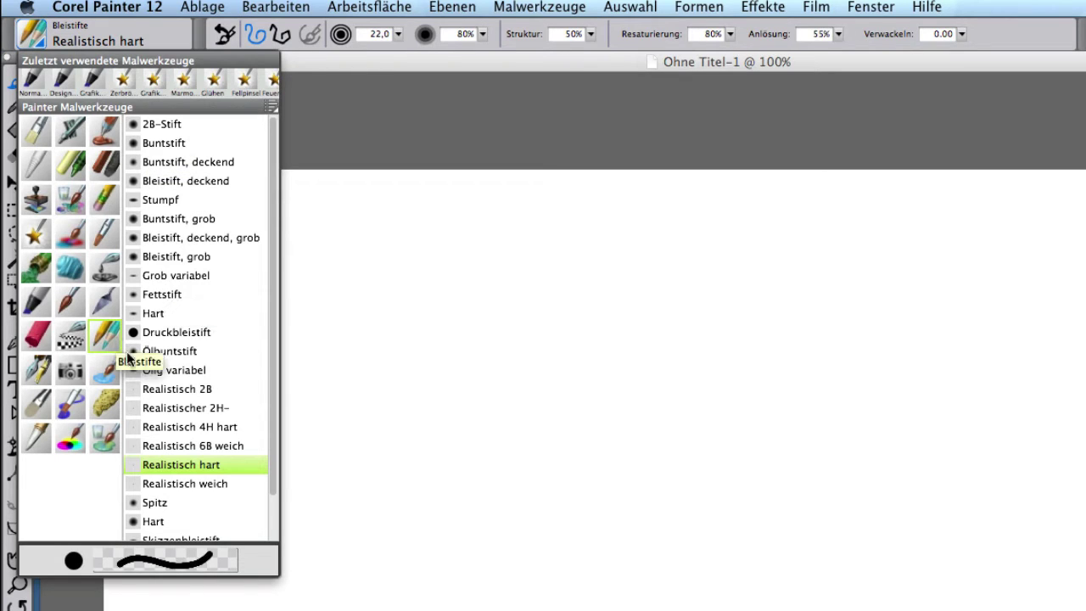
left_click(191, 463)
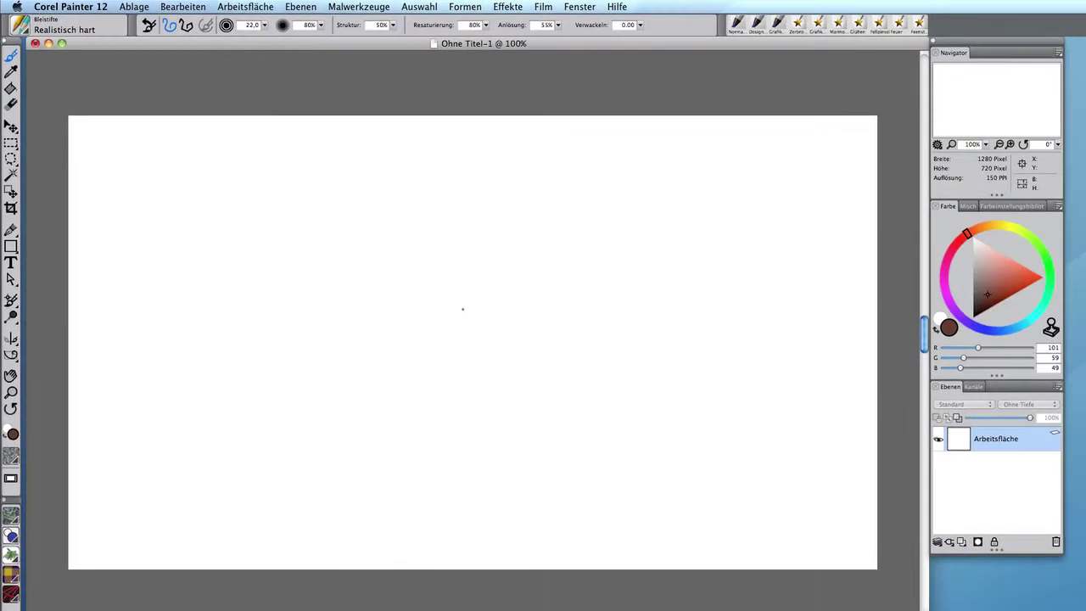
mouse_move(858, 351)
left_mouse_down()
mouse_move(783, 376)
mouse_move(879, 507)
left_mouse_up()
left_click_drag(866, 390, 882, 436)
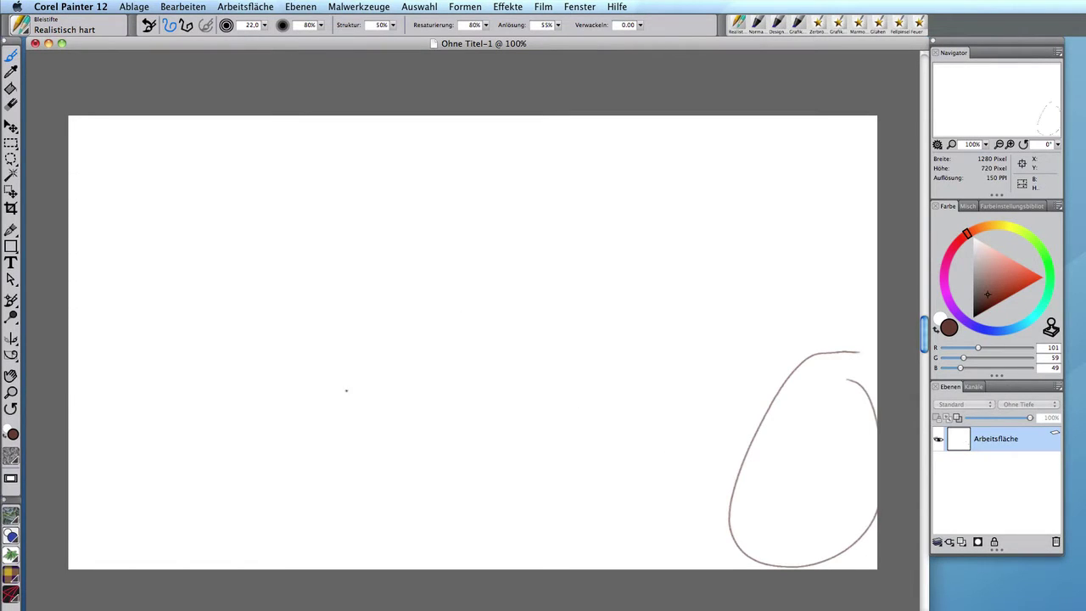
Sketch a rough head with facial features, neck and shoulder lines left of the canvas centre, plus a short squiggle beside it.
mouse_move(348, 267)
left_mouse_down()
mouse_move(343, 392)
mouse_move(363, 229)
left_mouse_up()
mouse_move(304, 297)
left_mouse_down()
mouse_move(401, 301)
mouse_move(358, 353)
mouse_move(345, 329)
mouse_move(378, 318)
mouse_move(361, 330)
left_mouse_up()
mouse_move(414, 306)
left_mouse_down()
mouse_move(424, 344)
mouse_move(400, 352)
left_mouse_up()
mouse_move(319, 297)
left_mouse_down()
mouse_move(382, 281)
mouse_move(433, 301)
mouse_move(455, 296)
left_mouse_up()
left_click_drag(367, 392, 366, 409)
mouse_move(375, 391)
left_mouse_down()
mouse_move(358, 417)
mouse_move(442, 398)
left_mouse_up()
left_click_drag(363, 427, 353, 459)
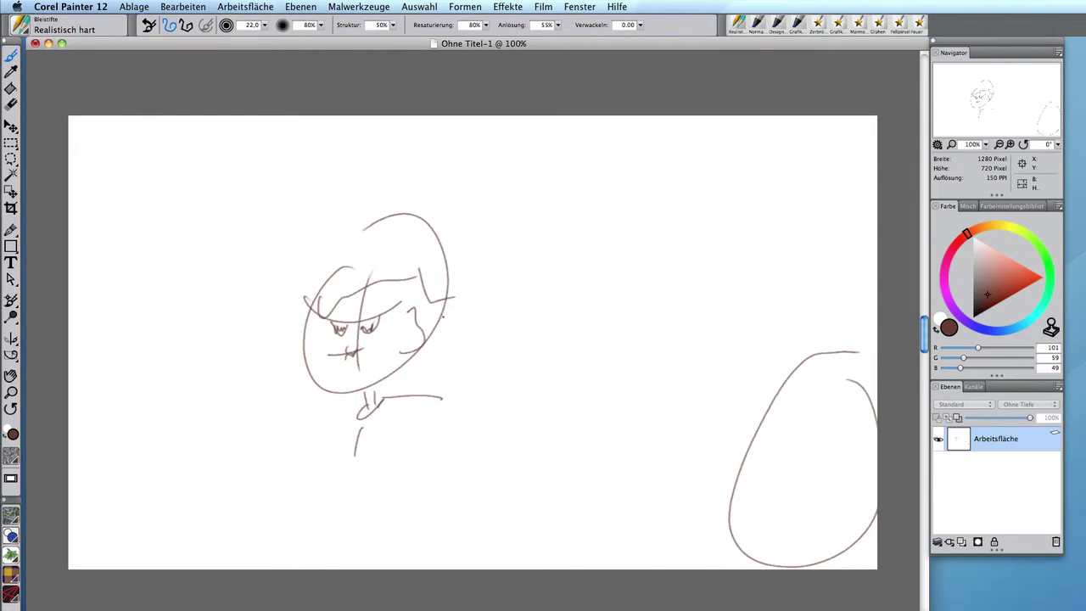
mouse_move(369, 276)
left_mouse_down()
mouse_move(533, 286)
mouse_move(565, 318)
mouse_move(581, 316)
left_mouse_up()
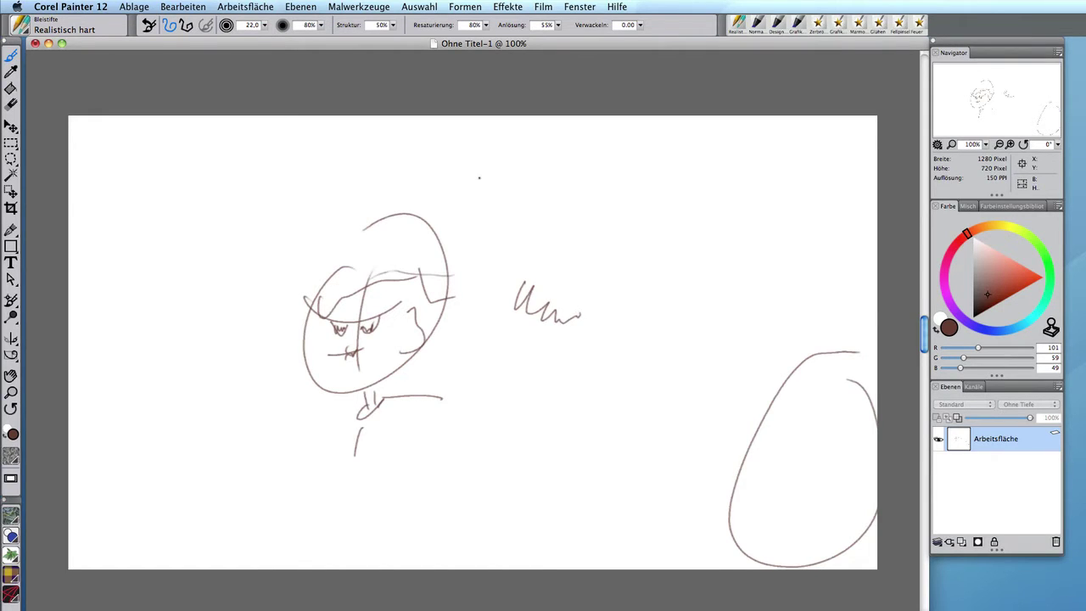
Switch to the 2B-Stift pencil at size 2.6 and draw an S-shaped curve with a short stroke beside the head's lower edge.
left_click(27, 30)
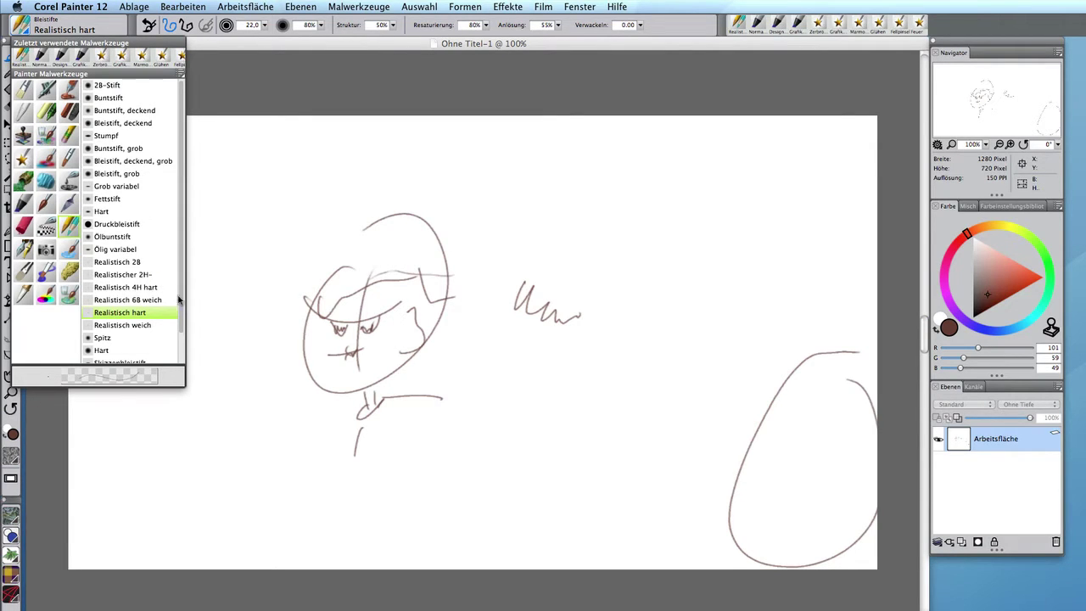
left_click(106, 85)
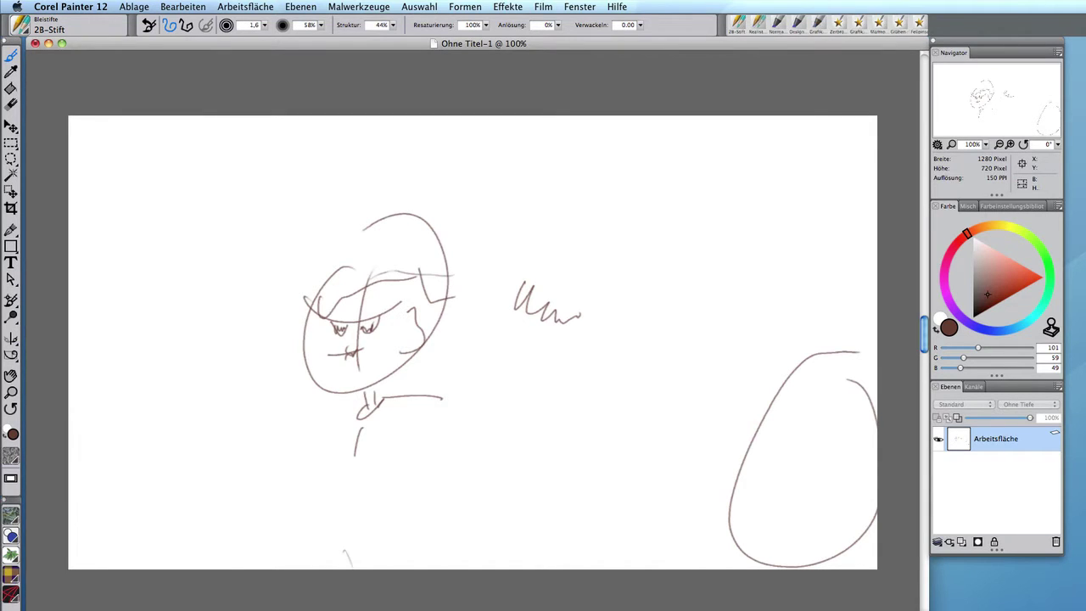
mouse_move(261, 355)
left_mouse_down()
mouse_move(252, 395)
mouse_move(283, 396)
mouse_move(292, 428)
mouse_move(261, 426)
mouse_move(269, 407)
mouse_move(206, 419)
left_mouse_up()
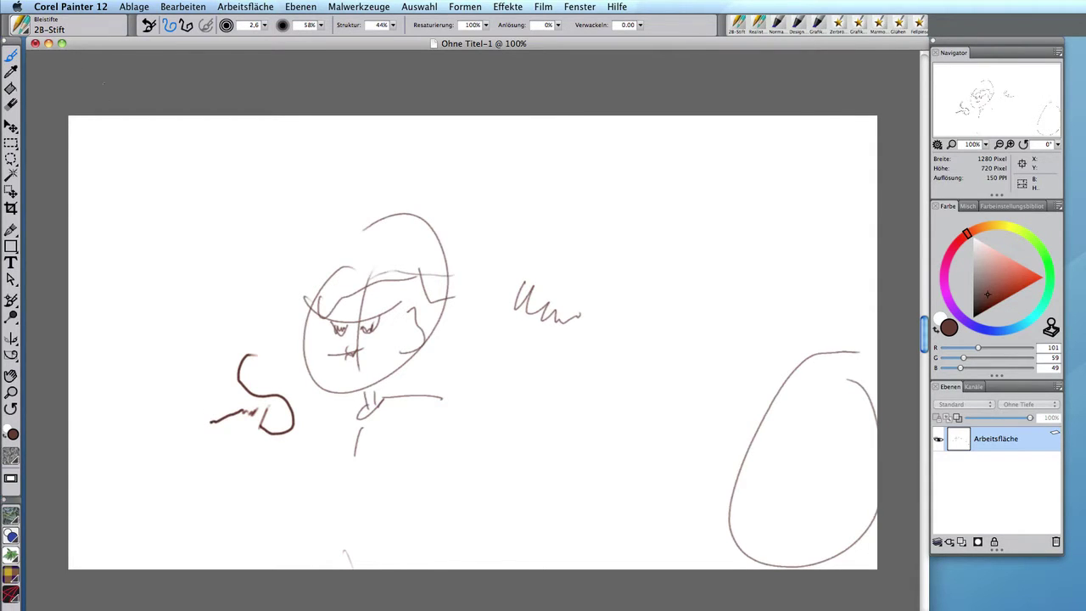
Draw light hatching with the Skizzenbleistift above the S-shaped curve and a short wavy line with the Hart pencil below it.
left_click(23, 30)
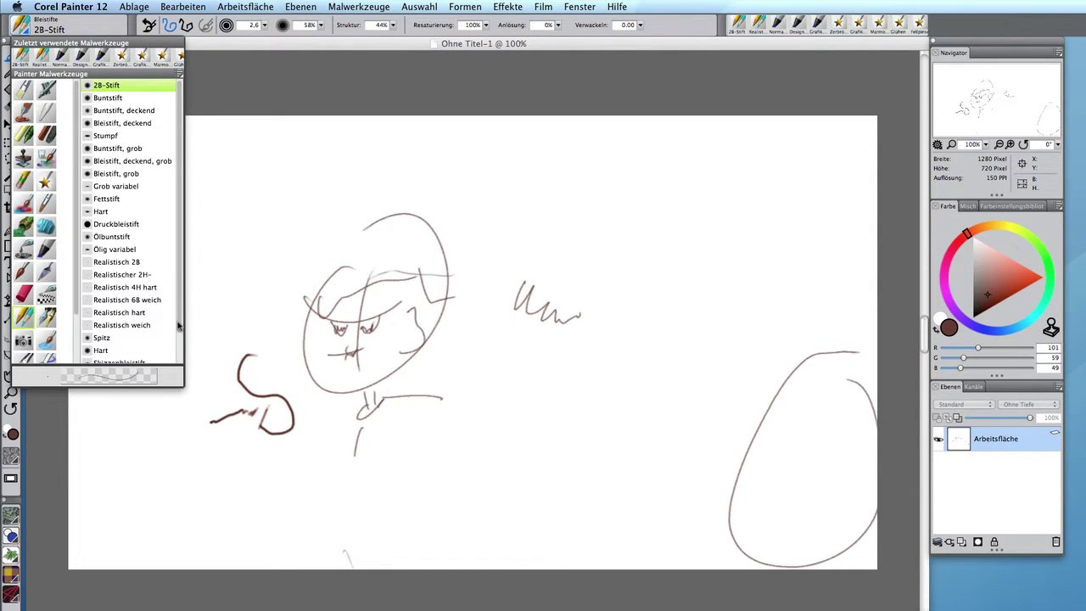
scroll(152, 335, "down", 2)
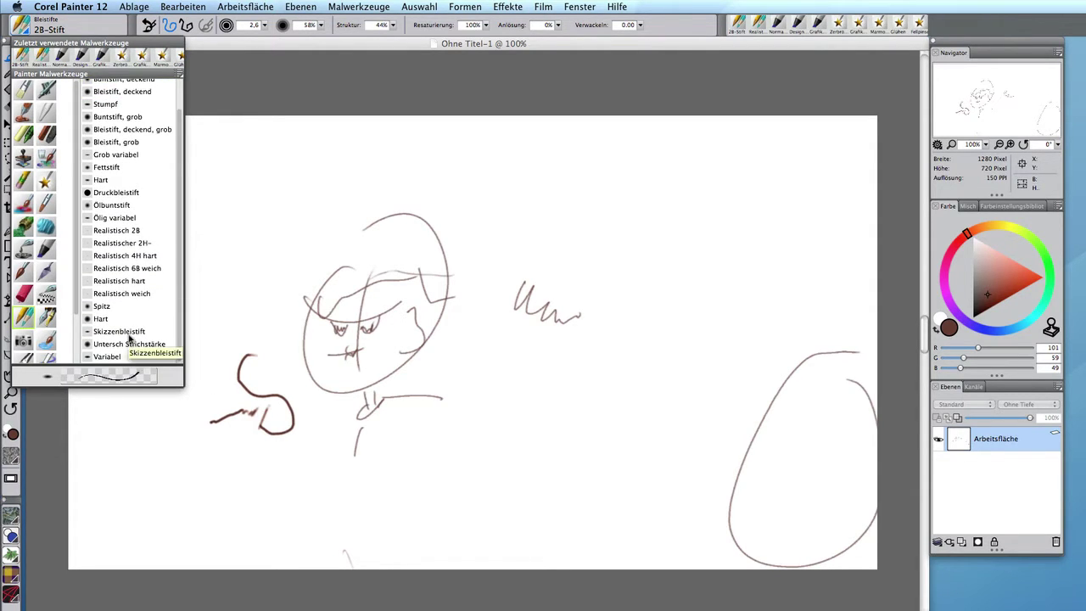
left_click(127, 332)
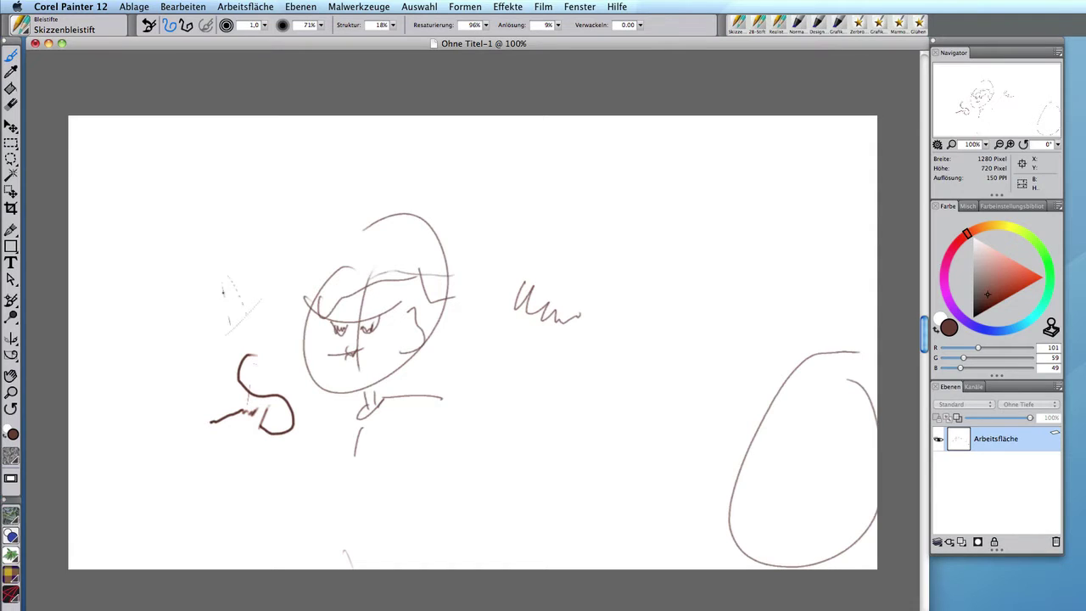
left_click_drag(214, 265, 221, 258)
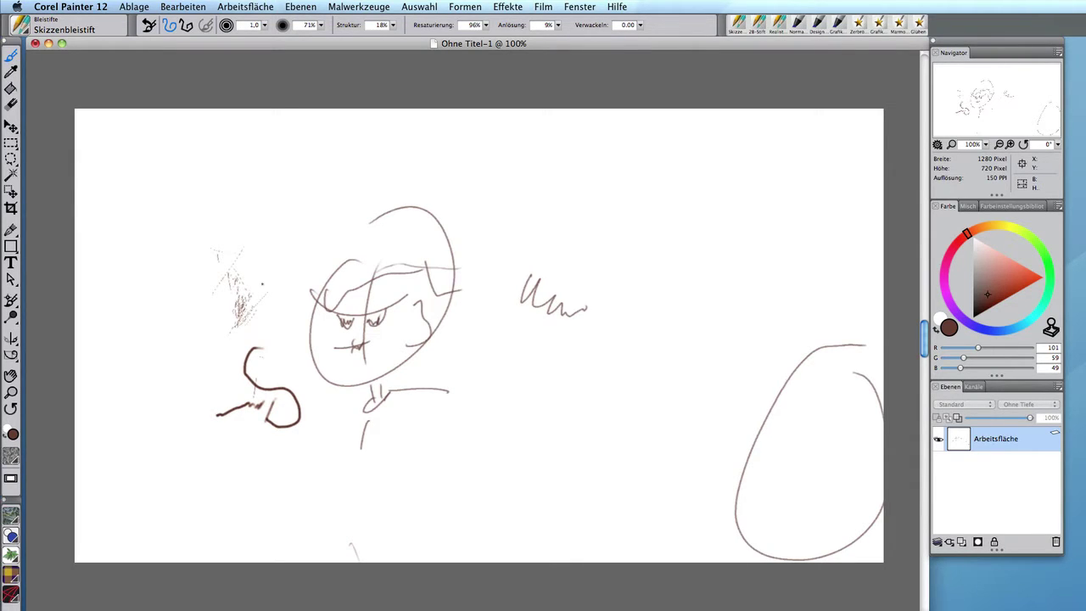
left_click_drag(206, 485, 272, 487)
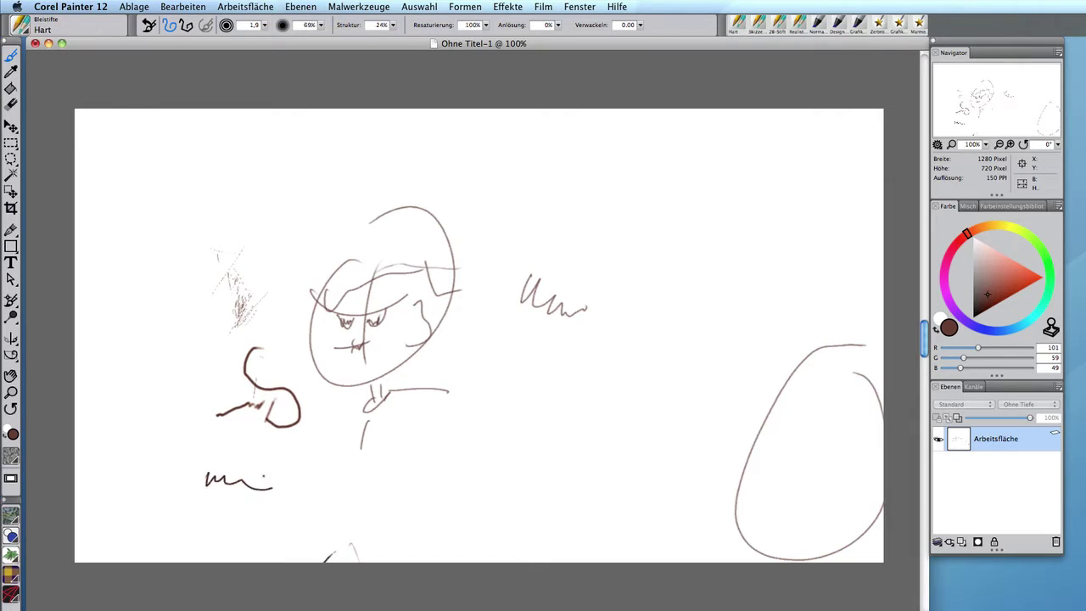
Using straight-line strokes, draw a tilted rectangle in the canvas's upper-left area and attach a triangle to its short side.
left_click(188, 28)
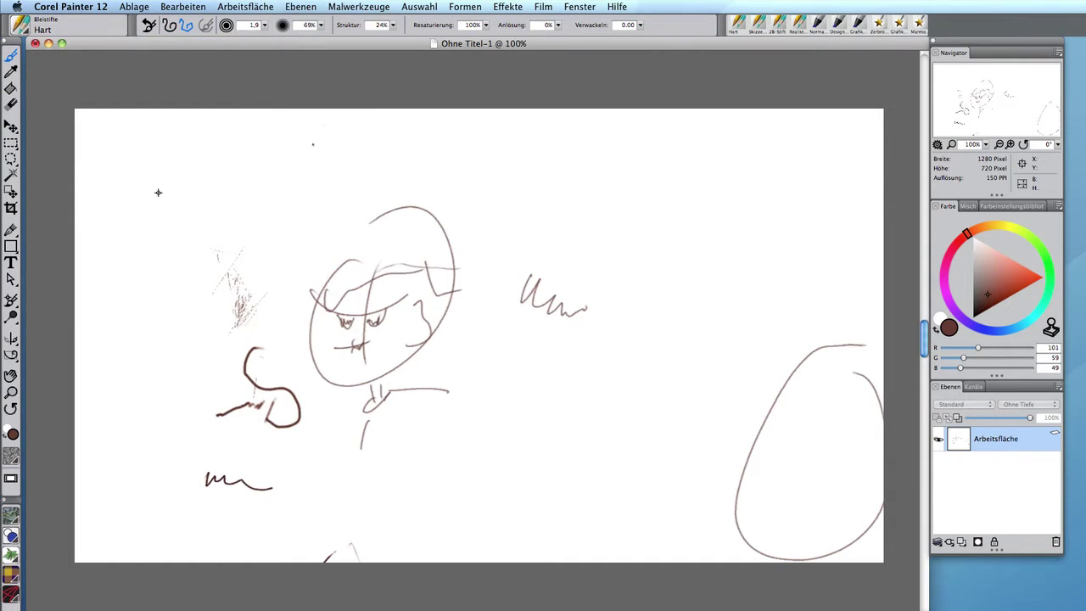
left_click(313, 144)
left_click(341, 207)
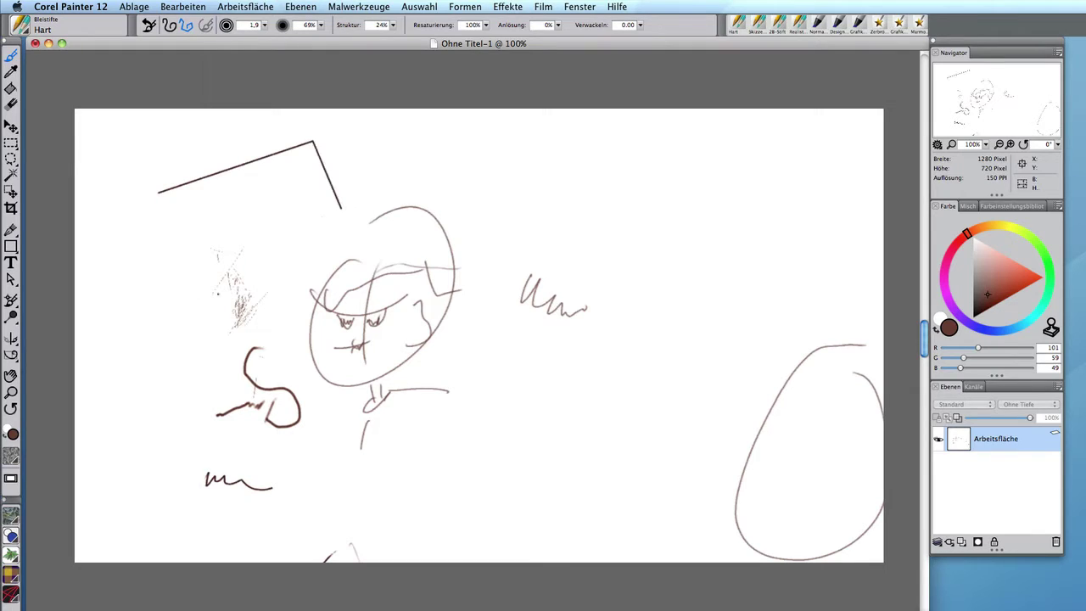
left_click(177, 260)
left_click(158, 193)
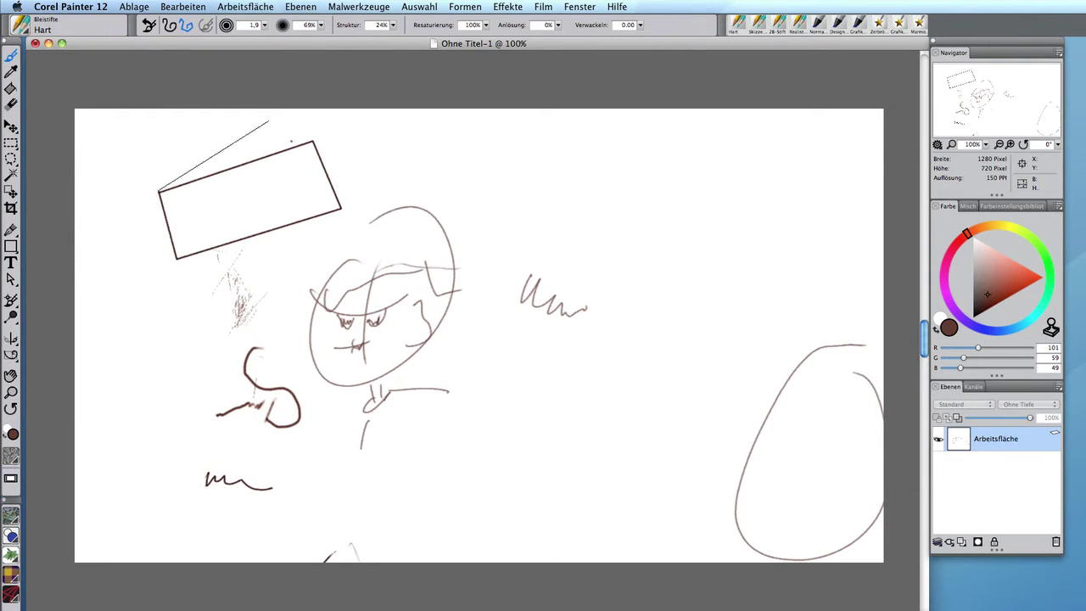
left_click(106, 330)
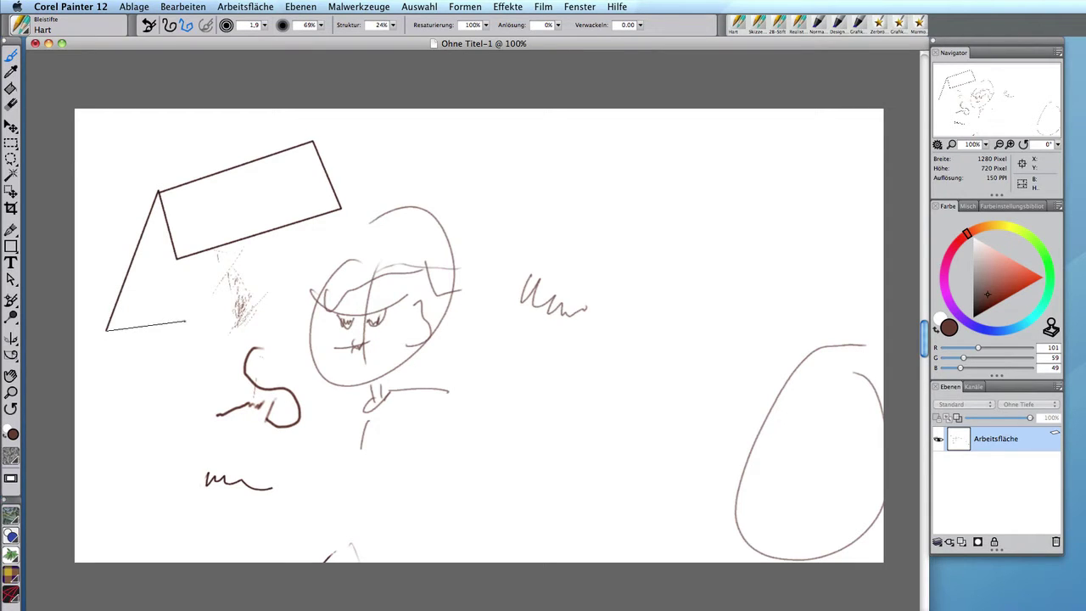
left_click(180, 258)
Return to freehand strokes and scribble a zigzag line along the triangle's long side and onto the rectangle's edge.
left_click(169, 25)
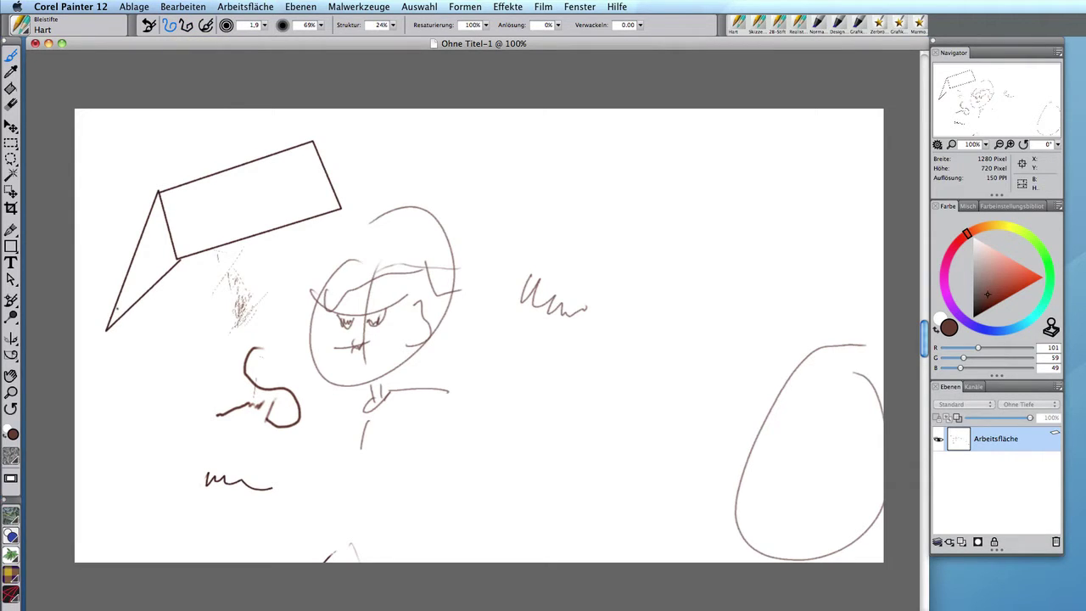
mouse_move(117, 307)
left_mouse_down()
mouse_move(157, 194)
mouse_move(169, 200)
mouse_move(206, 168)
left_mouse_up()
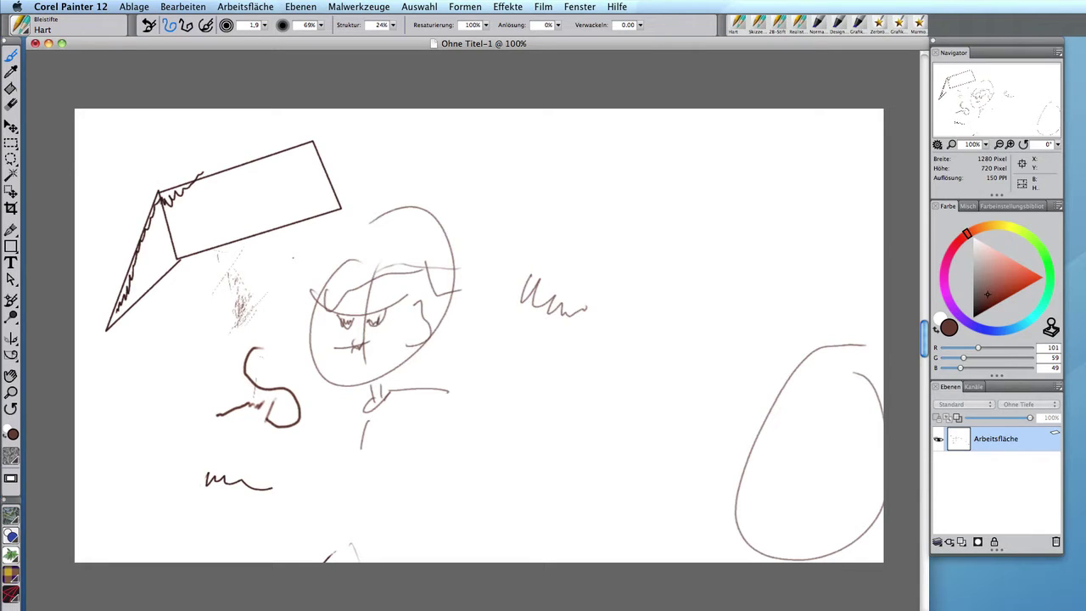
key("super+Tab")
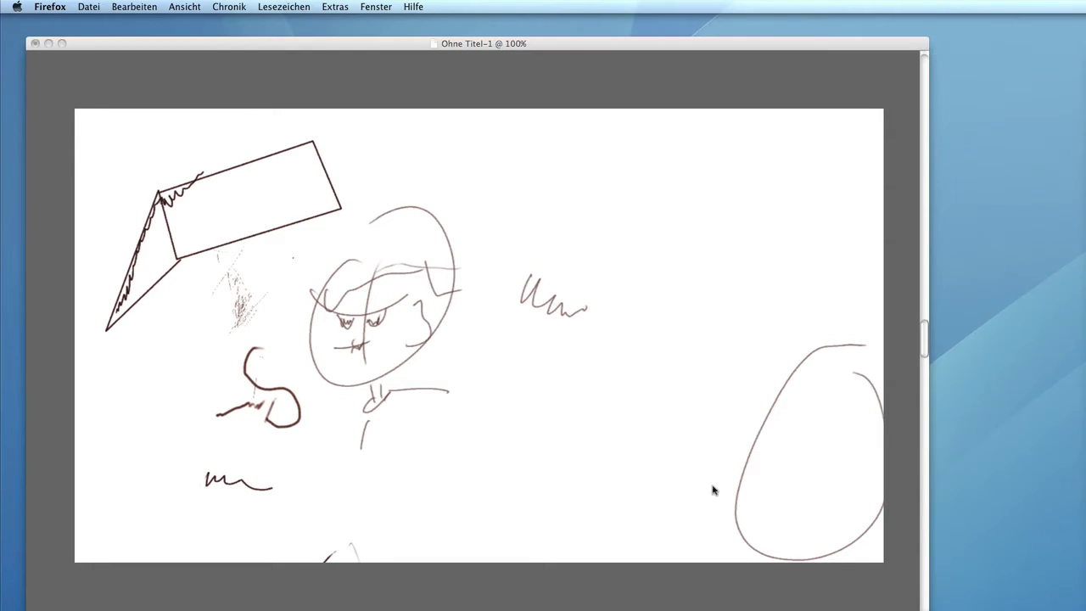
left_click(470, 433)
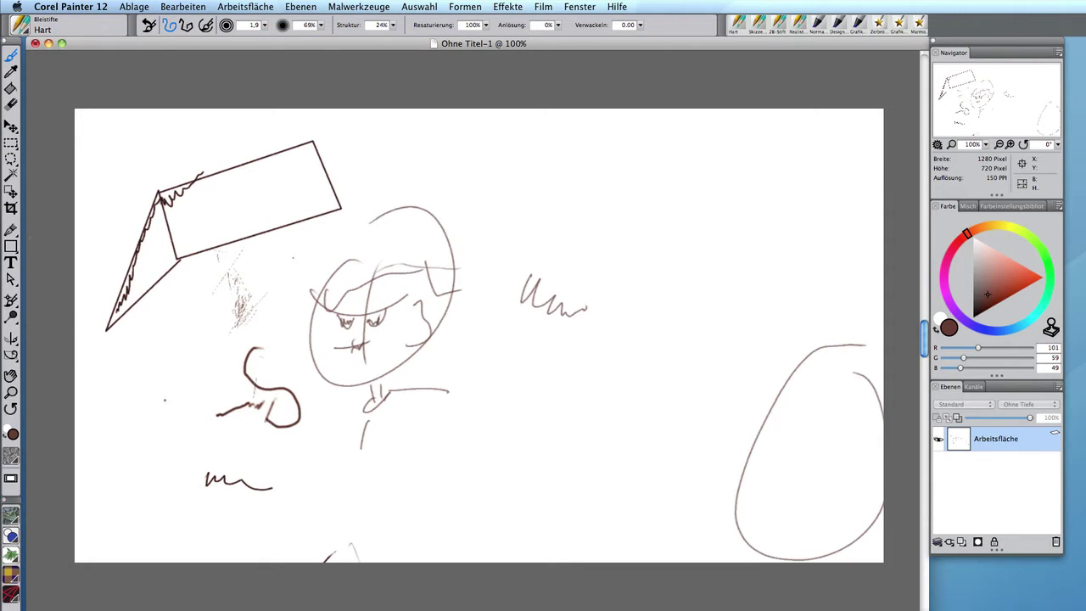
Activate mirror painting (Spiegelmalerei) with a vertical symmetry axis and rotate the axis to 359°.
left_click(11, 339)
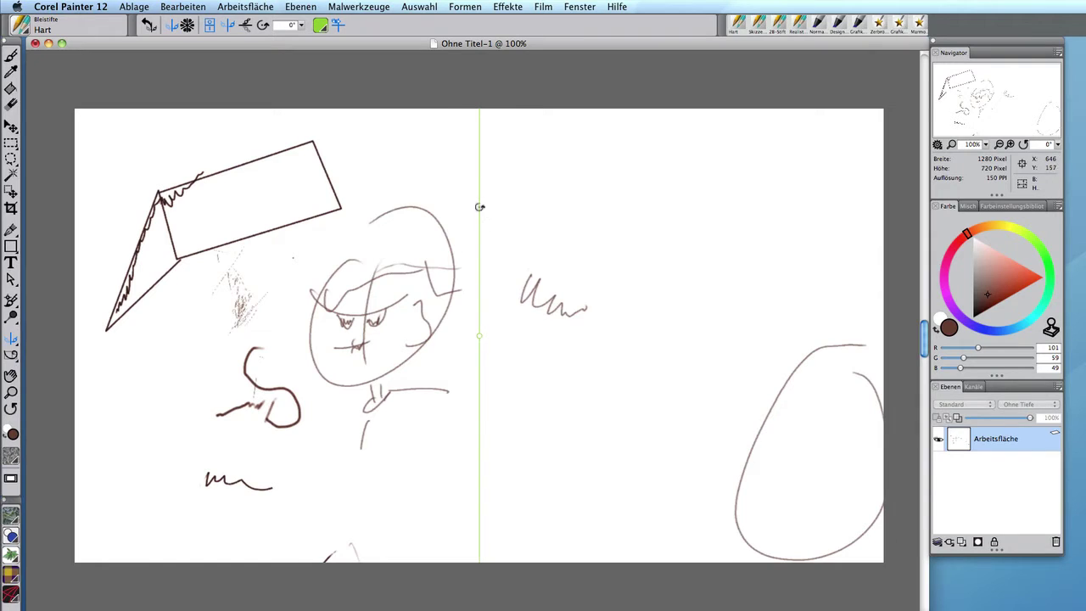
mouse_move(475, 206)
left_mouse_down()
mouse_move(490, 193)
mouse_move(426, 206)
mouse_move(480, 199)
left_mouse_up()
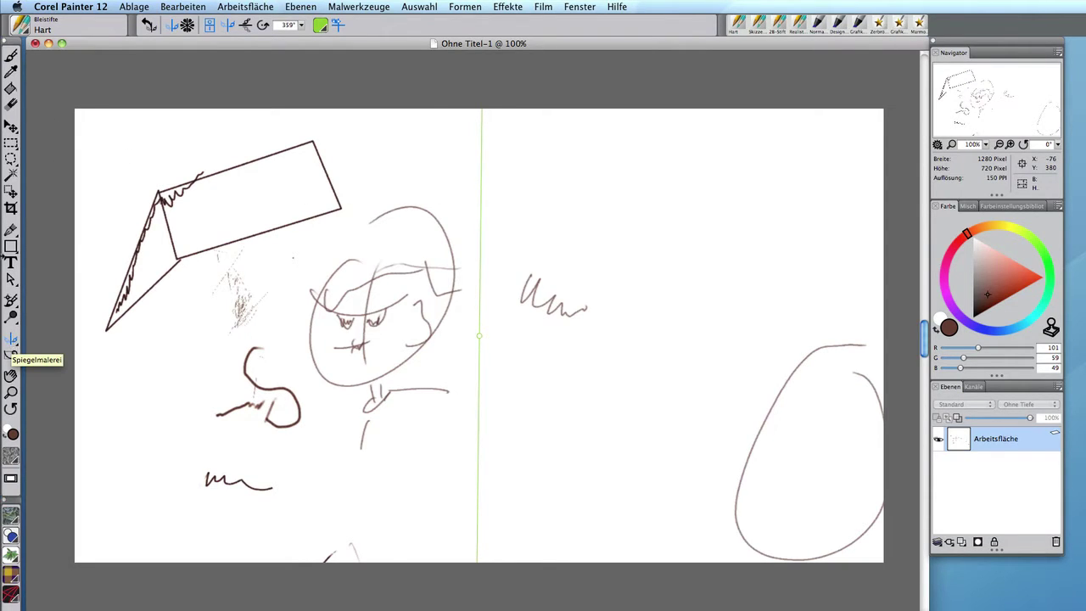
With mirrored brush strokes, draw a symmetrical head outline with ears, plus a nose and eyes around the vertical axis.
left_click(11, 55)
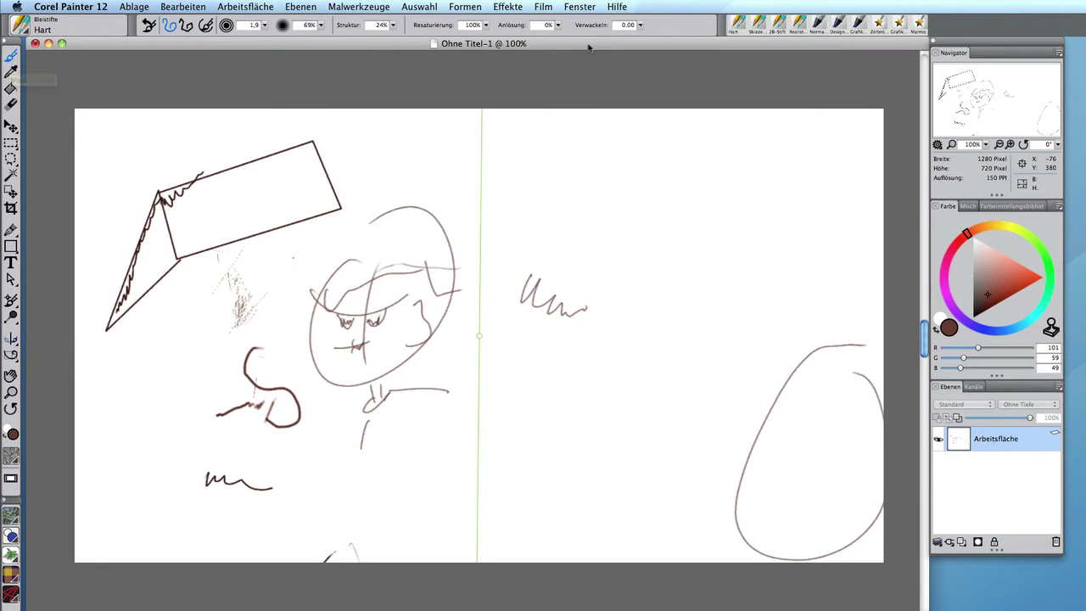
mouse_move(483, 197)
left_mouse_down()
mouse_move(550, 156)
mouse_move(630, 158)
mouse_move(679, 218)
mouse_move(684, 279)
mouse_move(711, 276)
mouse_move(720, 322)
mouse_move(720, 356)
mouse_move(703, 384)
mouse_move(713, 390)
mouse_move(675, 463)
mouse_move(642, 487)
mouse_move(522, 511)
mouse_move(480, 531)
left_mouse_up()
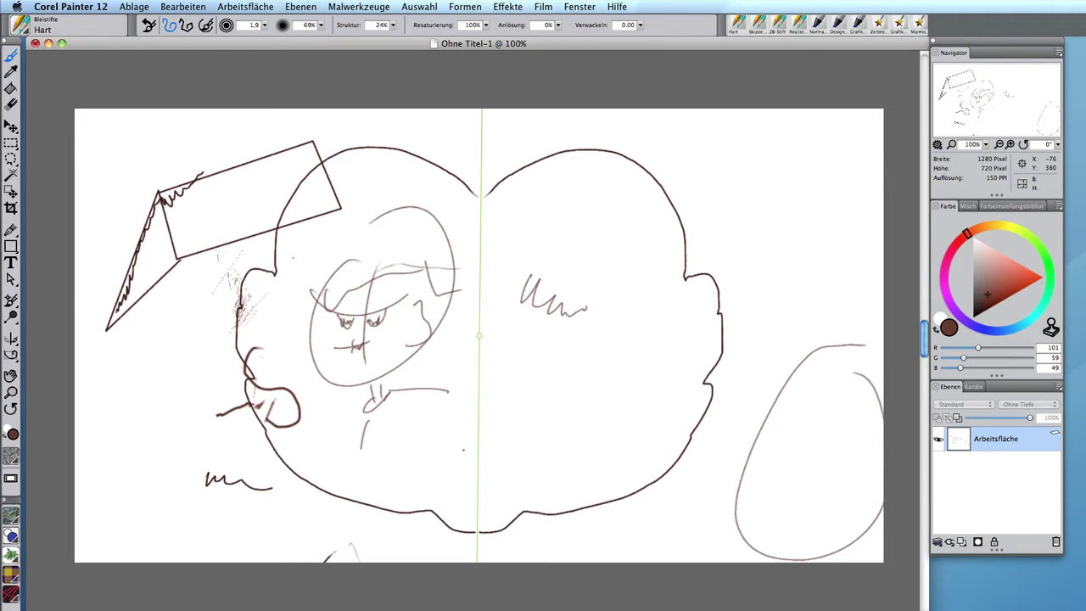
mouse_move(494, 381)
left_mouse_down()
mouse_move(480, 374)
mouse_move(479, 395)
mouse_move(493, 356)
mouse_move(480, 354)
mouse_move(492, 393)
mouse_move(480, 398)
left_mouse_up()
mouse_move(472, 348)
left_mouse_down()
mouse_move(430, 295)
mouse_move(390, 336)
mouse_move(453, 347)
mouse_move(453, 332)
mouse_move(458, 348)
left_mouse_up()
Draw mirrored eyebrows and a mouth, add a zigzag hairline along the head's upper edge, and extend the eyebrows outward.
left_click_drag(367, 276, 402, 238)
mouse_move(440, 439)
left_mouse_down()
mouse_move(477, 439)
mouse_move(477, 455)
left_mouse_up()
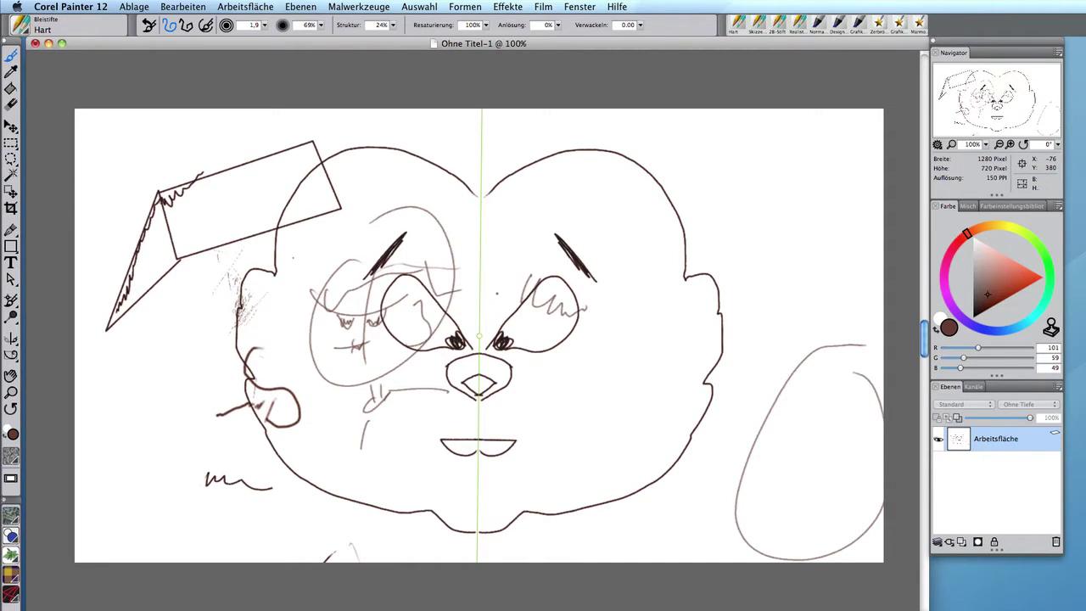
mouse_move(284, 248)
left_mouse_down()
mouse_move(356, 159)
mouse_move(397, 144)
left_mouse_up()
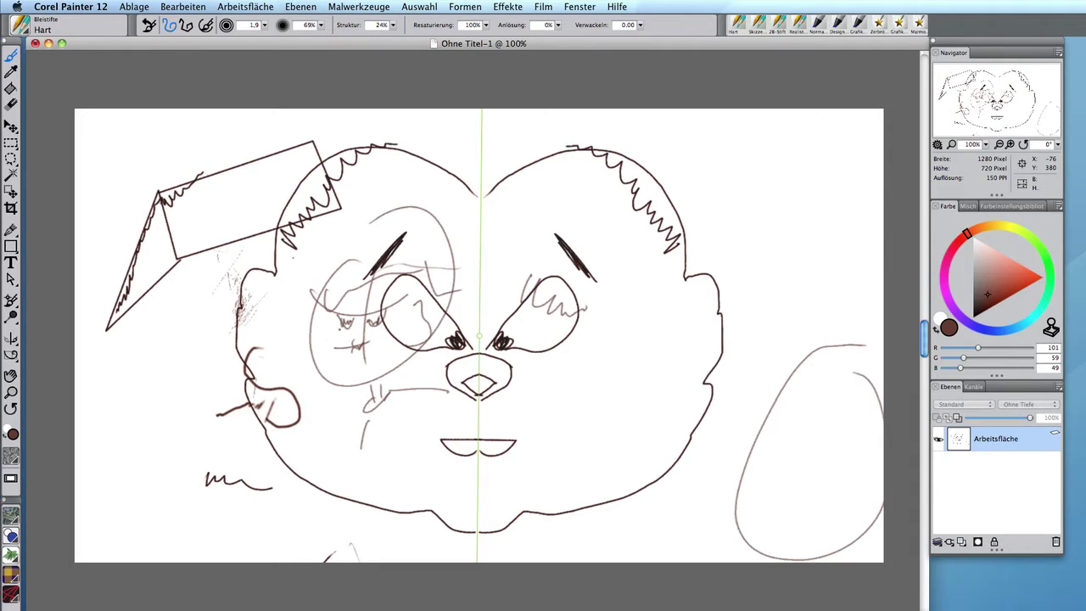
mouse_move(414, 242)
left_mouse_down()
mouse_move(364, 285)
mouse_move(334, 337)
left_mouse_up()
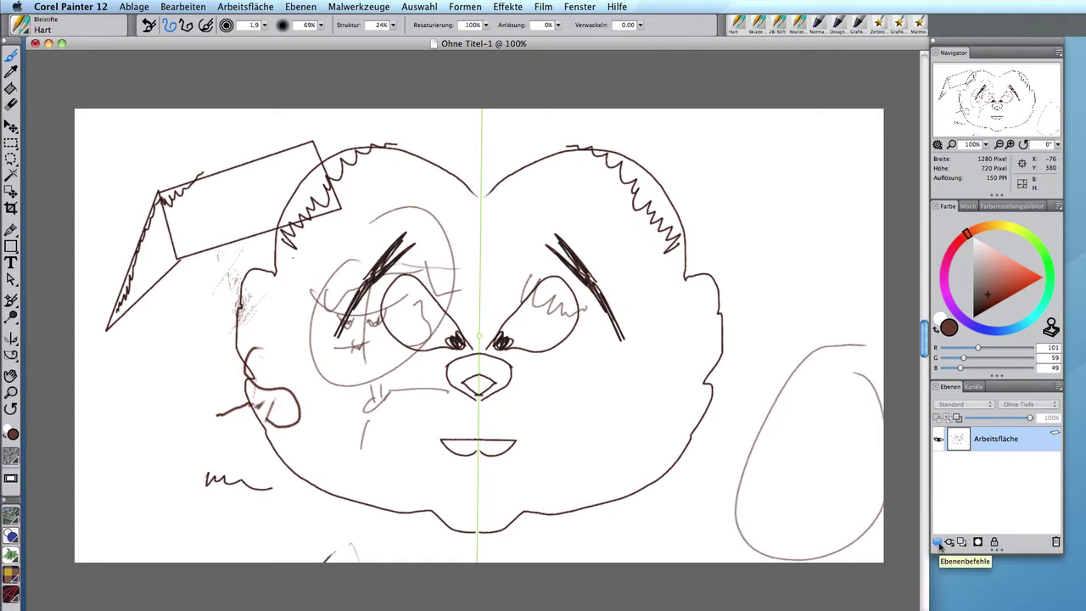
Add a new layer above the Arbeitsfläche, look through its blend modes while keeping Standard, and enlarge the layer list.
left_click(962, 543)
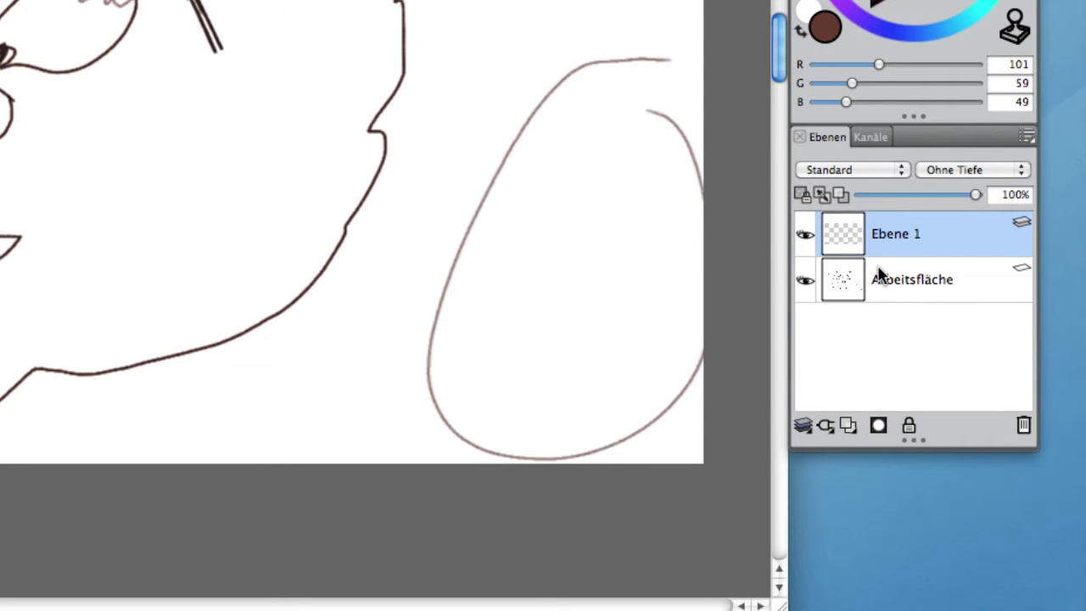
left_click(897, 171)
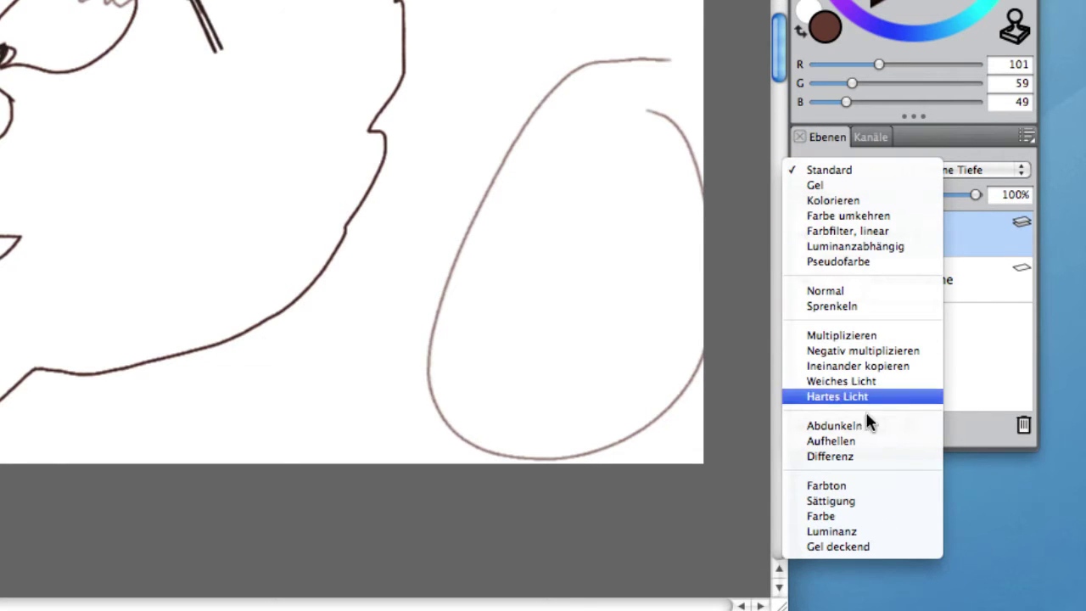
left_click(852, 171)
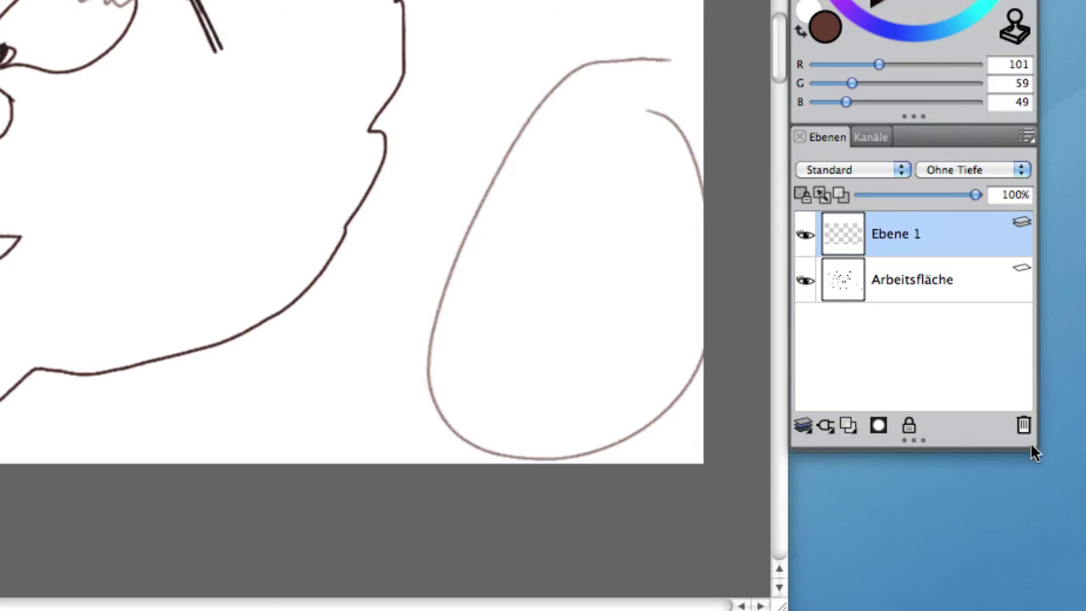
left_click_drag(1035, 443, 1036, 607)
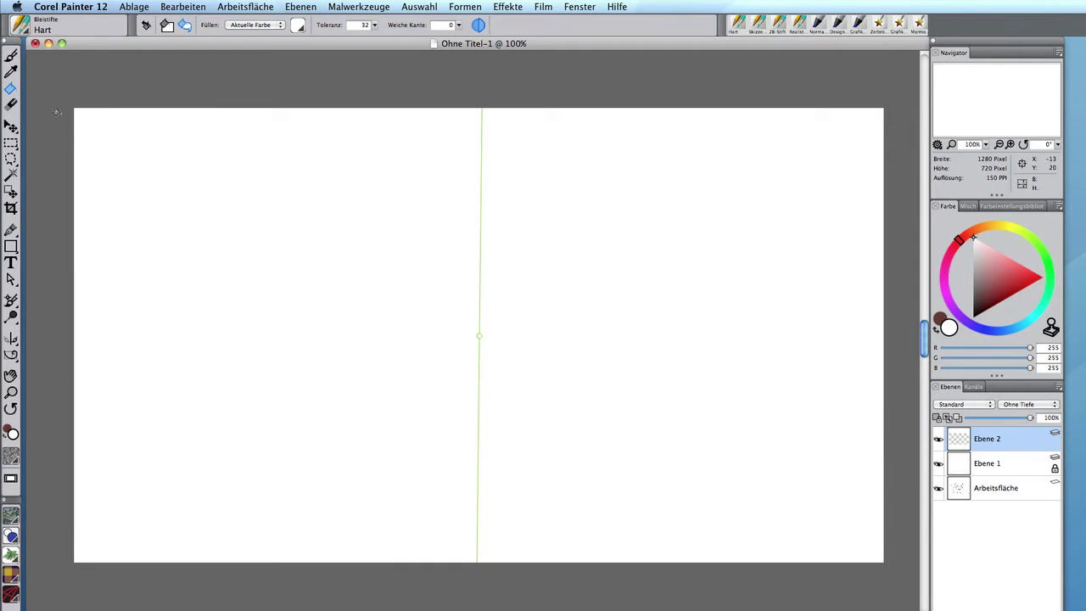
Switch from mirror painting to the kaleidoscope, set it to 6 segments and rotate its axes to 328°.
left_click(11, 54)
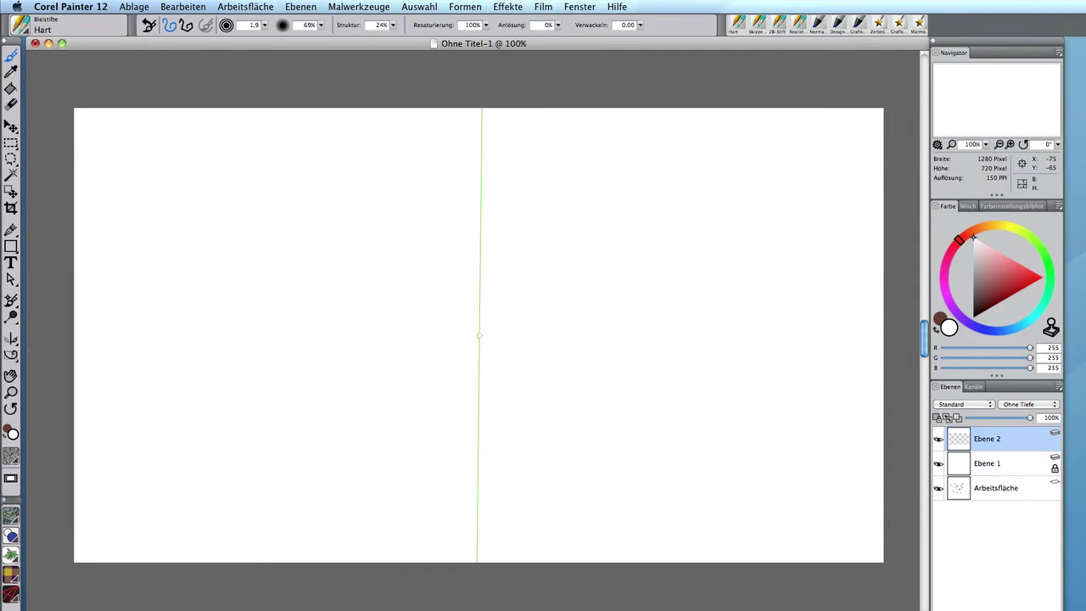
left_click(10, 340)
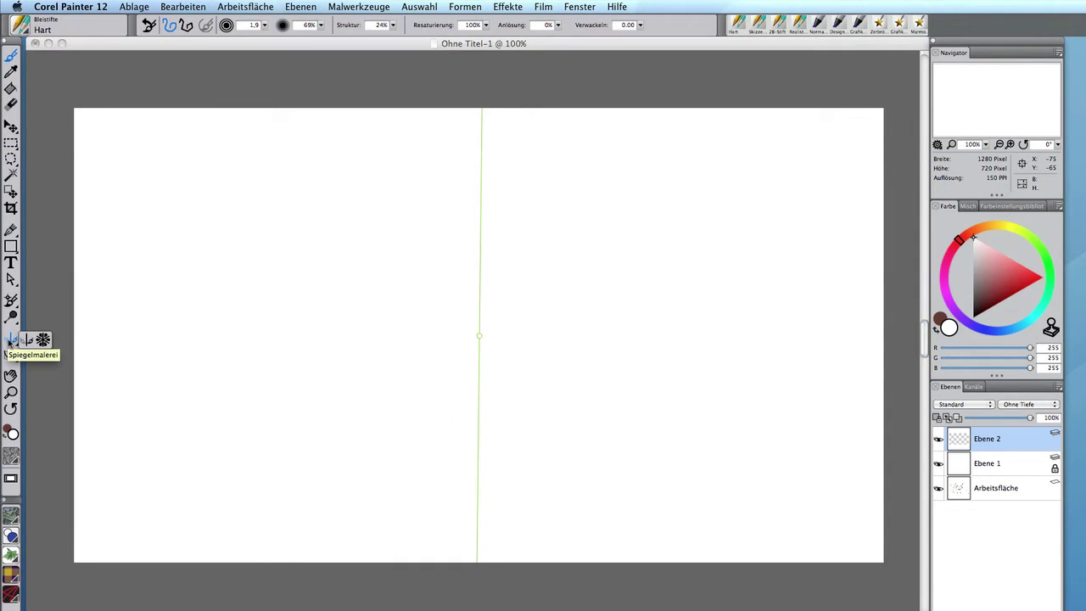
left_click(43, 339)
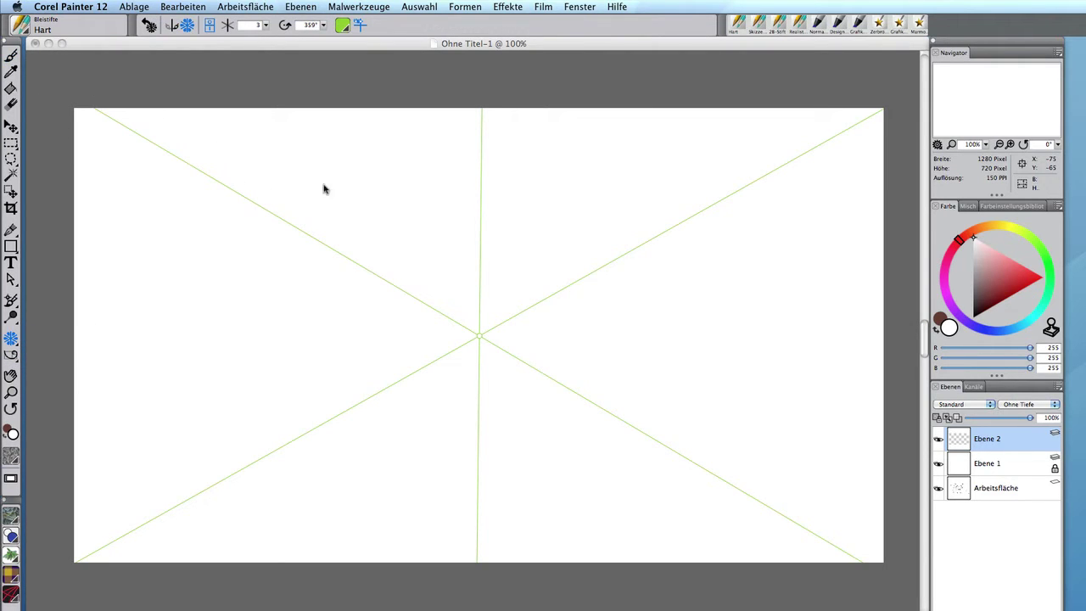
left_click_drag(345, 258, 245, 35)
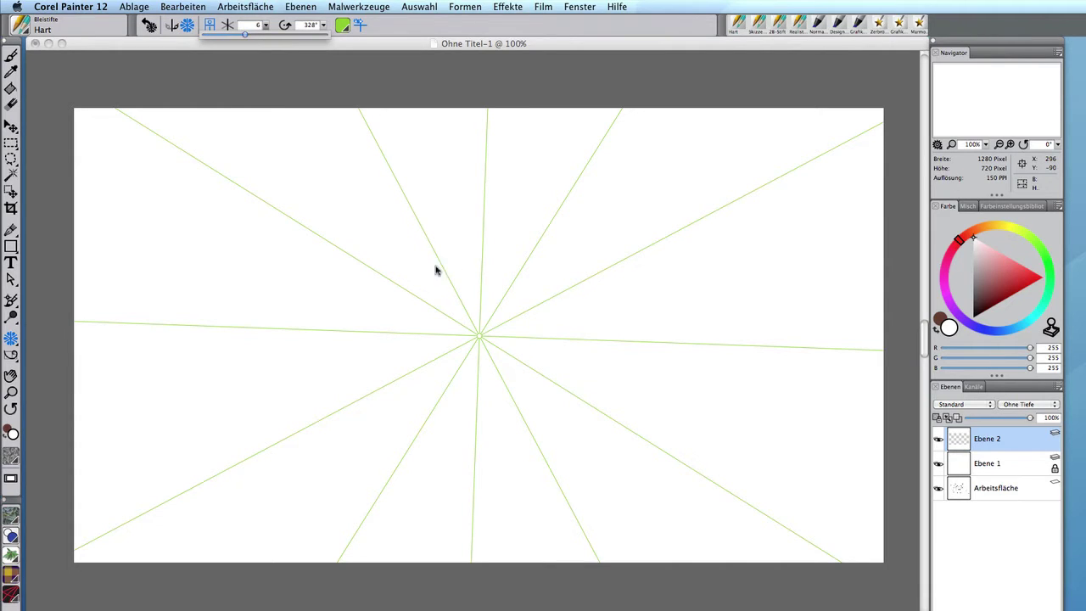
Swap back to the brown colour and paint kaleidoscope strokes around the centre and between the axes with the Hart pencil.
left_click(12, 56)
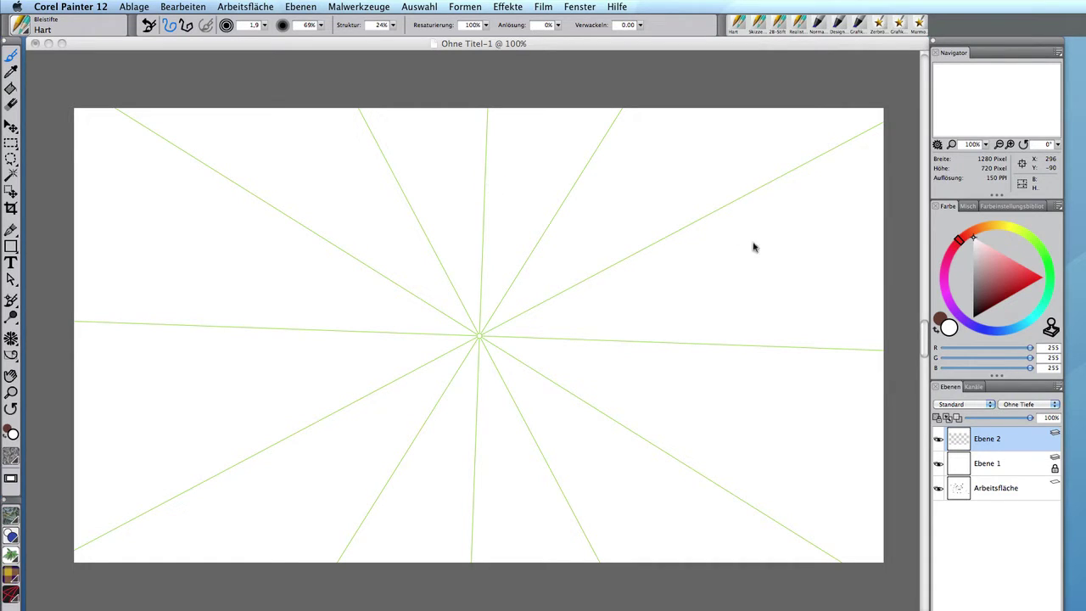
left_click(937, 330)
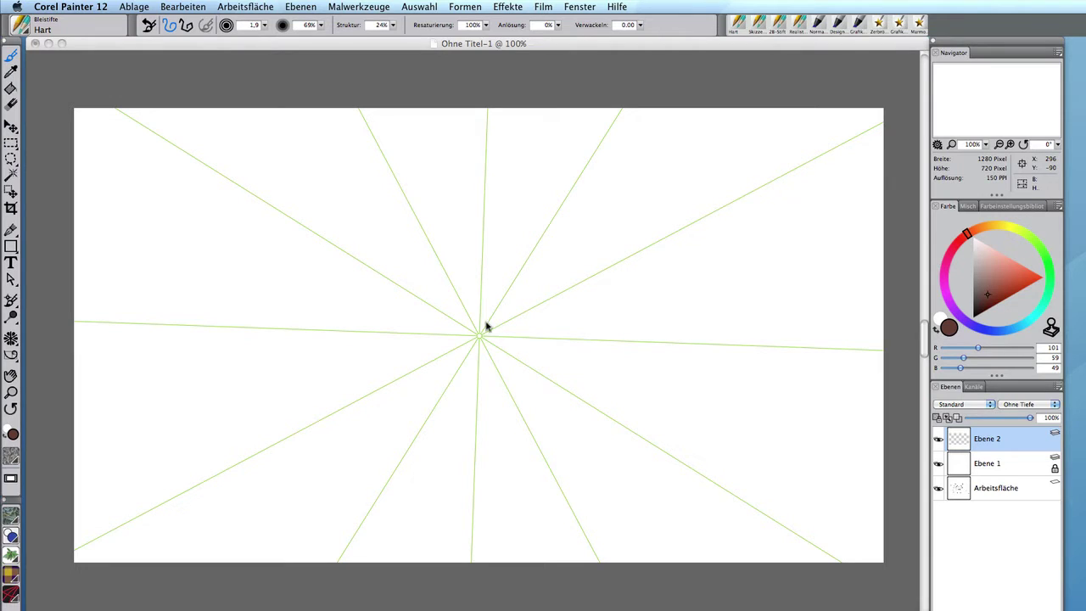
mouse_move(480, 336)
left_mouse_down()
mouse_move(488, 204)
mouse_move(499, 180)
mouse_move(522, 172)
mouse_move(543, 210)
mouse_move(510, 320)
mouse_move(500, 317)
mouse_move(512, 285)
left_mouse_up()
mouse_move(648, 439)
left_mouse_down()
mouse_move(560, 496)
mouse_move(530, 556)
mouse_move(472, 542)
mouse_move(663, 449)
mouse_move(687, 455)
mouse_move(718, 488)
mouse_move(738, 419)
mouse_move(731, 373)
mouse_move(711, 320)
mouse_move(683, 319)
left_mouse_up()
mouse_move(520, 519)
left_mouse_down()
mouse_move(495, 523)
mouse_move(469, 505)
mouse_move(484, 418)
left_mouse_up()
left_click_drag(484, 419, 486, 405)
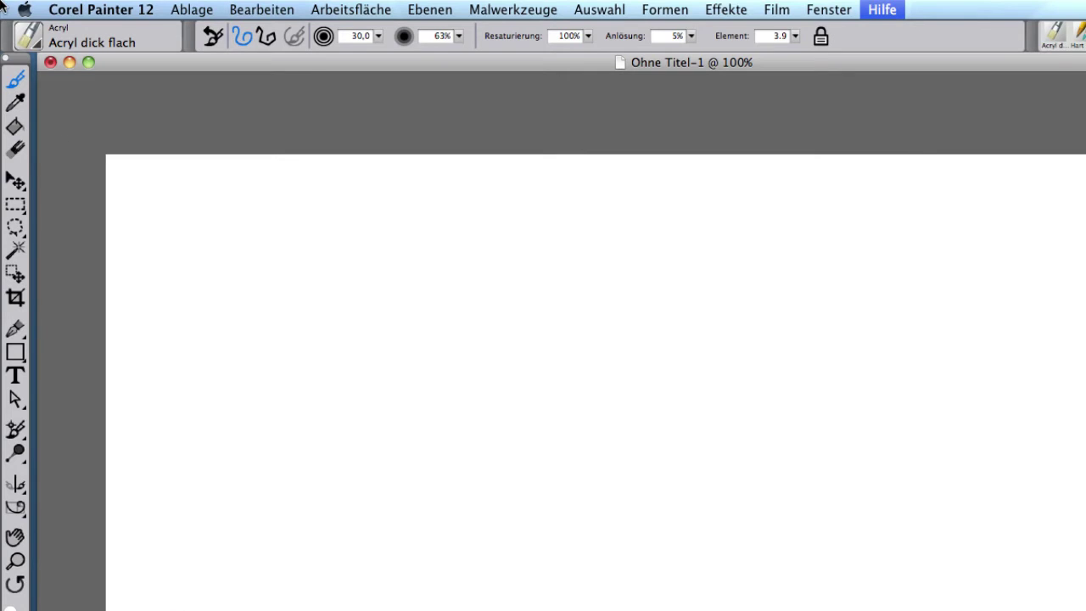
Open the brush library, then read the manual's section on Harte-Medien-Varianten and its list of brush categories and variants.
left_click(35, 45)
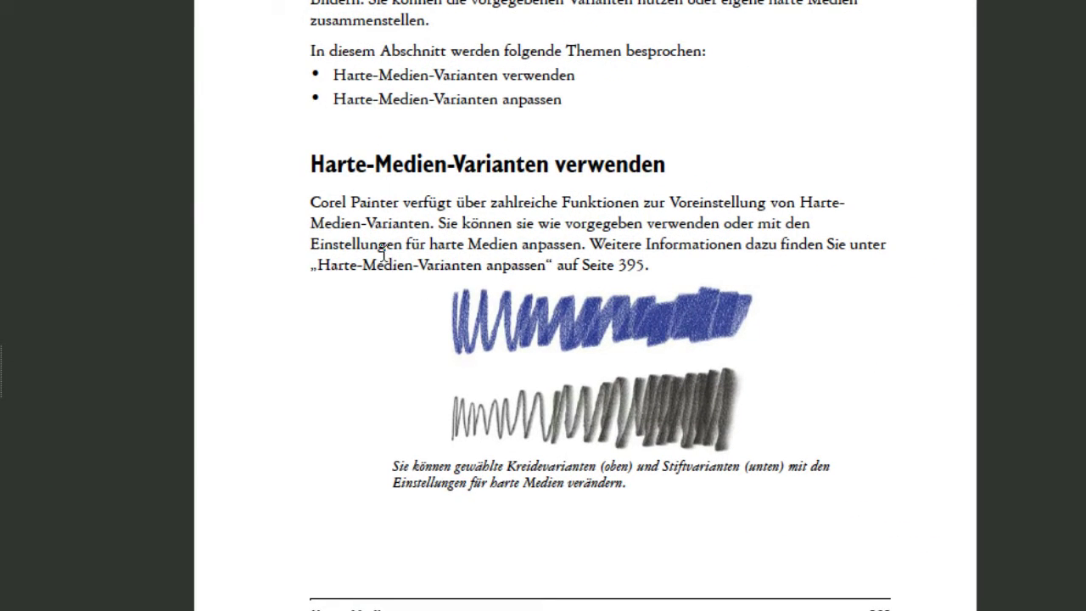
left_click(510, 267)
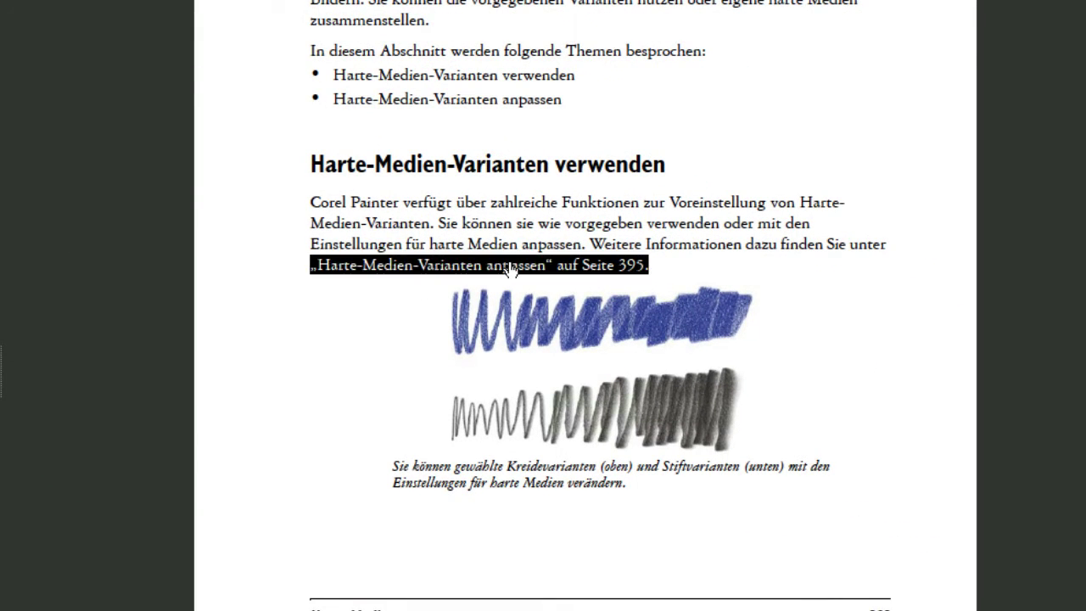
key("alt+Left")
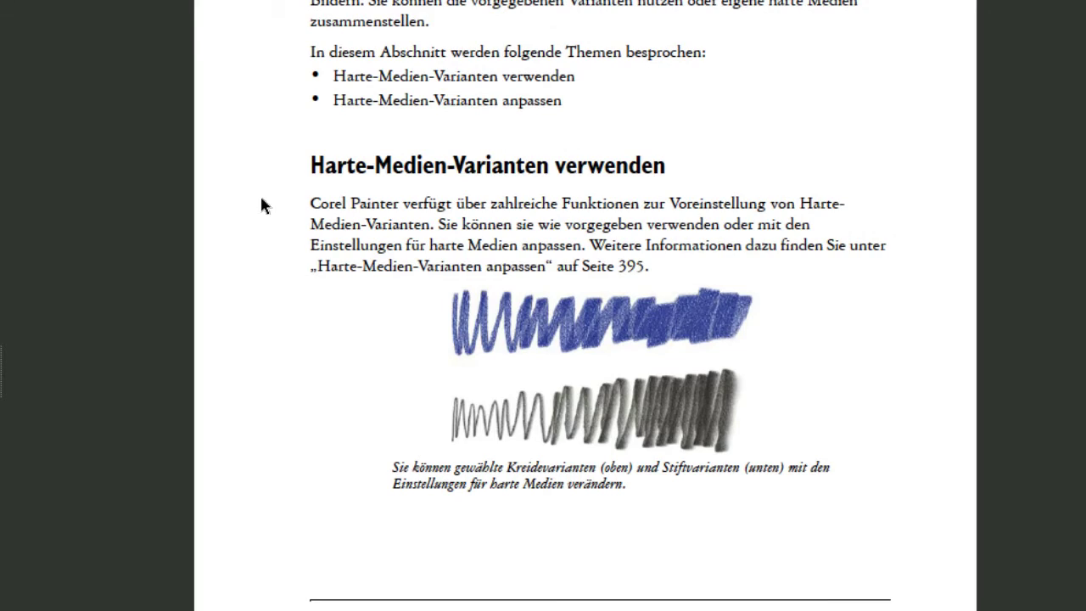
scroll(436, 209, "down", 5)
scroll(436, 210, "down", 15)
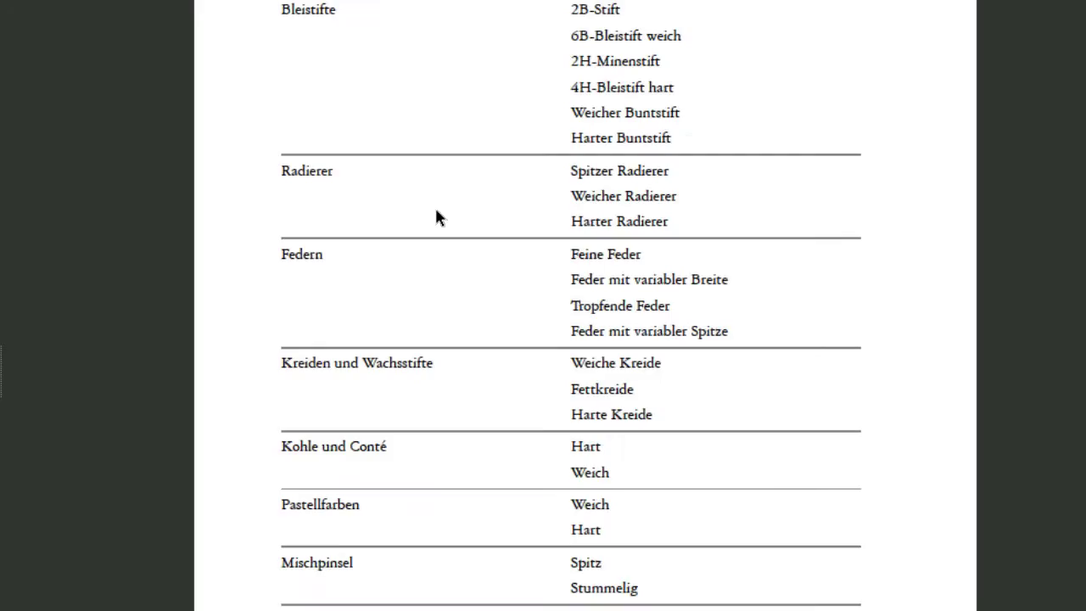
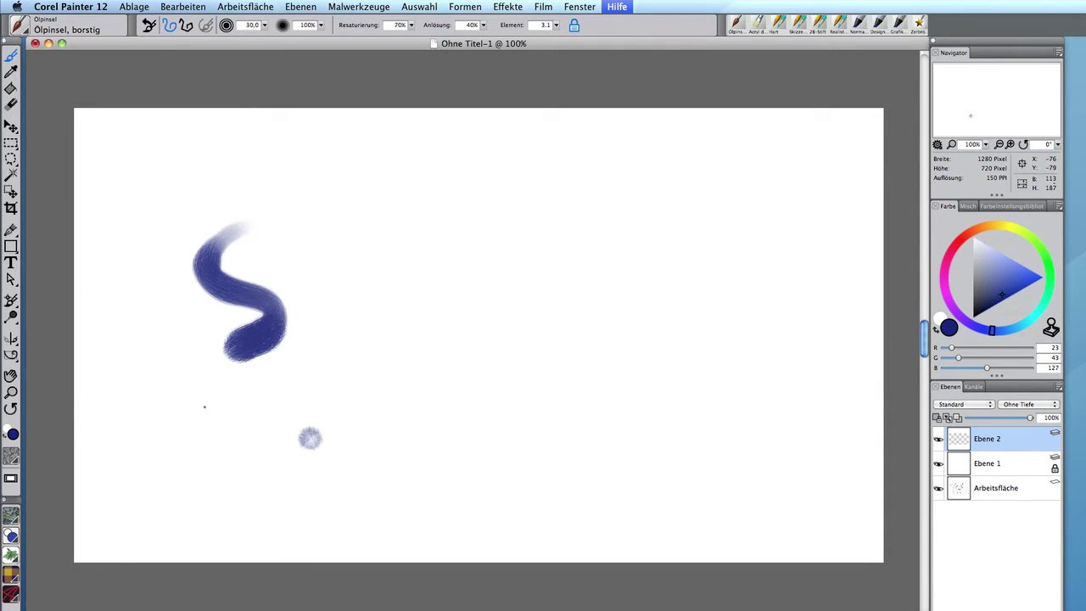
Using Ölpinsel, borstig, paint a blue spot below the S-shaped stroke and an ochre curve (RGB 126, 102, 24) across the S's lower end.
left_click_drag(216, 412, 242, 424)
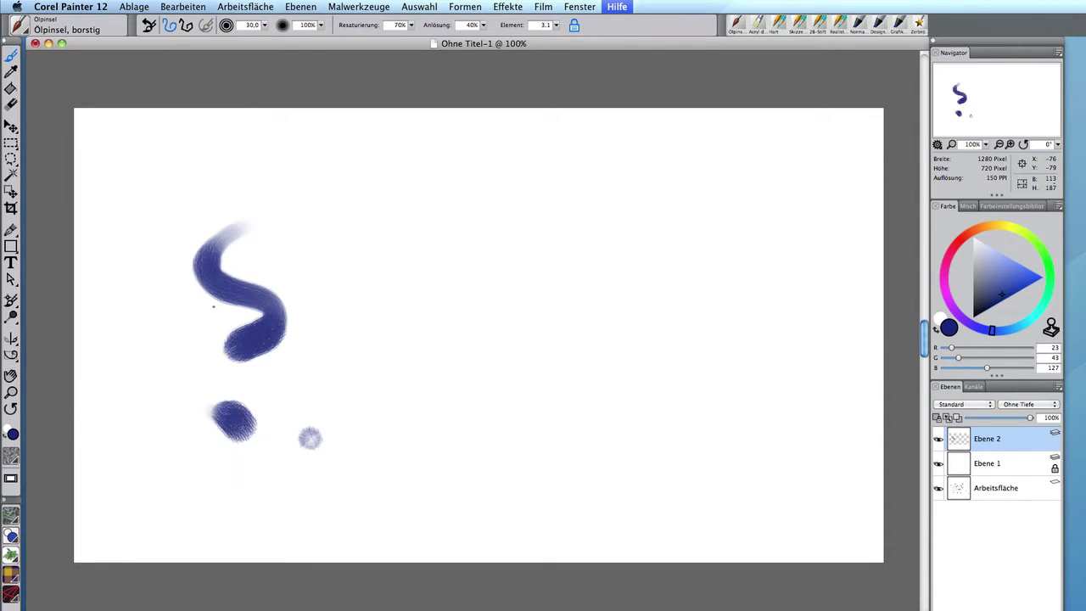
left_click(965, 236)
left_click_drag(964, 236, 999, 225)
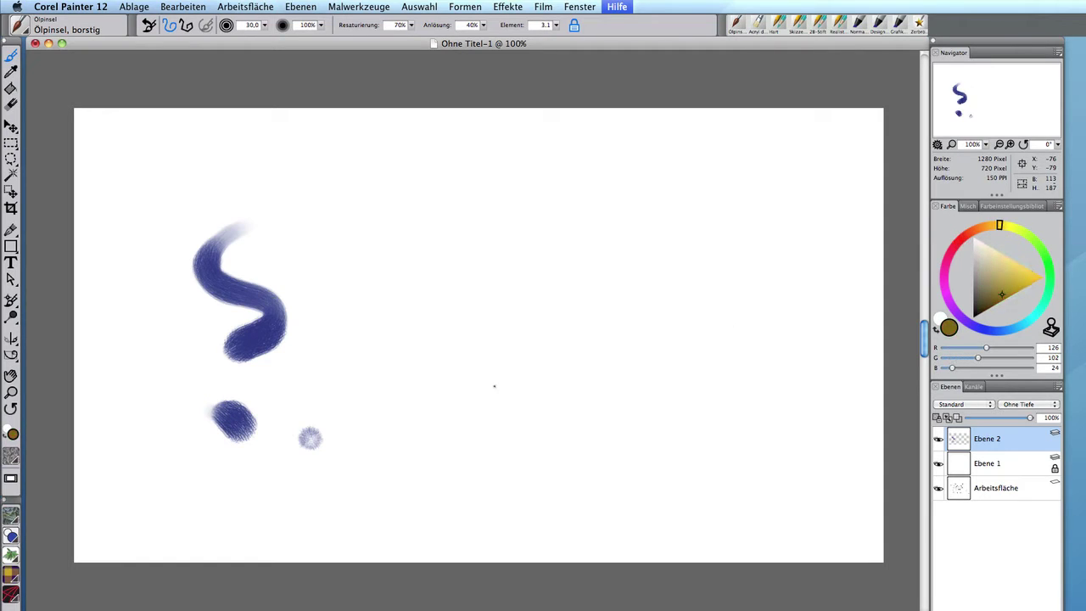
mouse_move(200, 327)
left_mouse_down()
mouse_move(273, 325)
mouse_move(297, 365)
mouse_move(289, 397)
mouse_move(273, 402)
left_mouse_up()
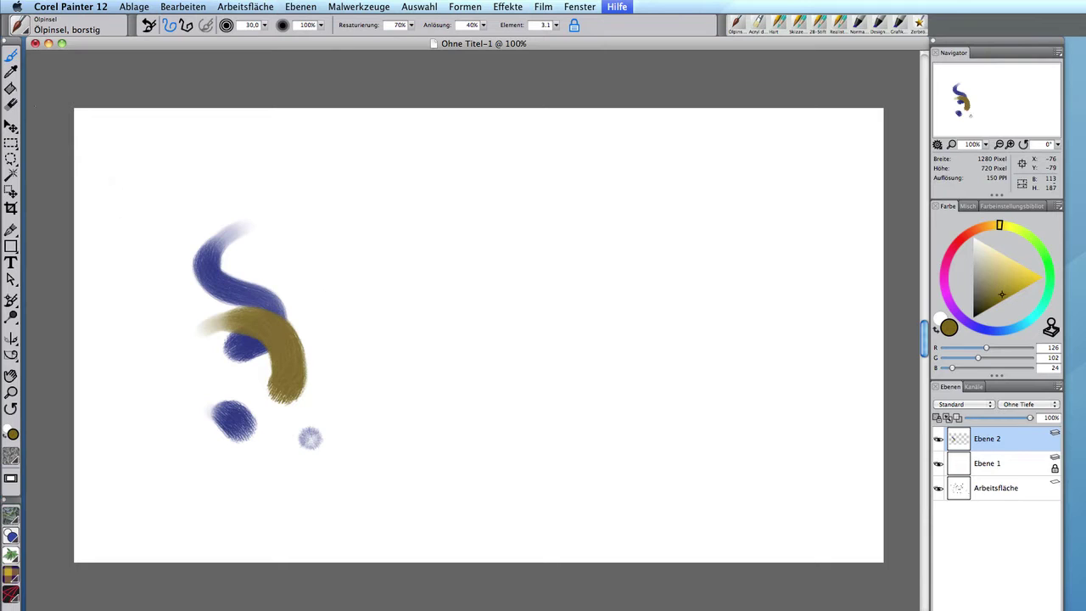
Choose the Gel Airbrush and spray soft translucent strokes in ochre and pale pink (RGB 208, 176, 180) over and around the oil strokes.
left_click(26, 30)
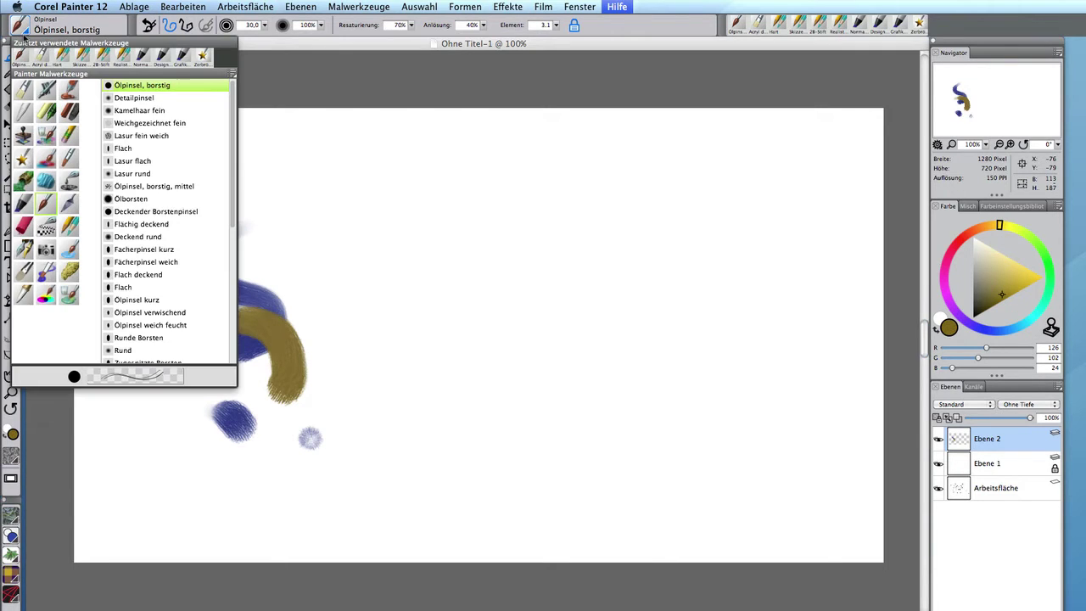
left_click(46, 180)
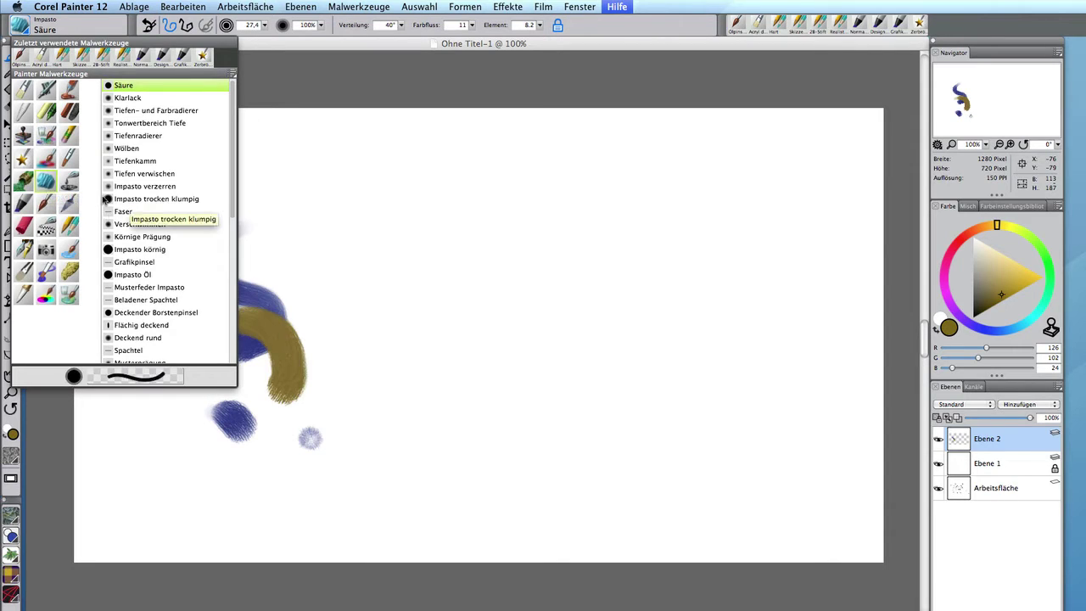
left_click(49, 158)
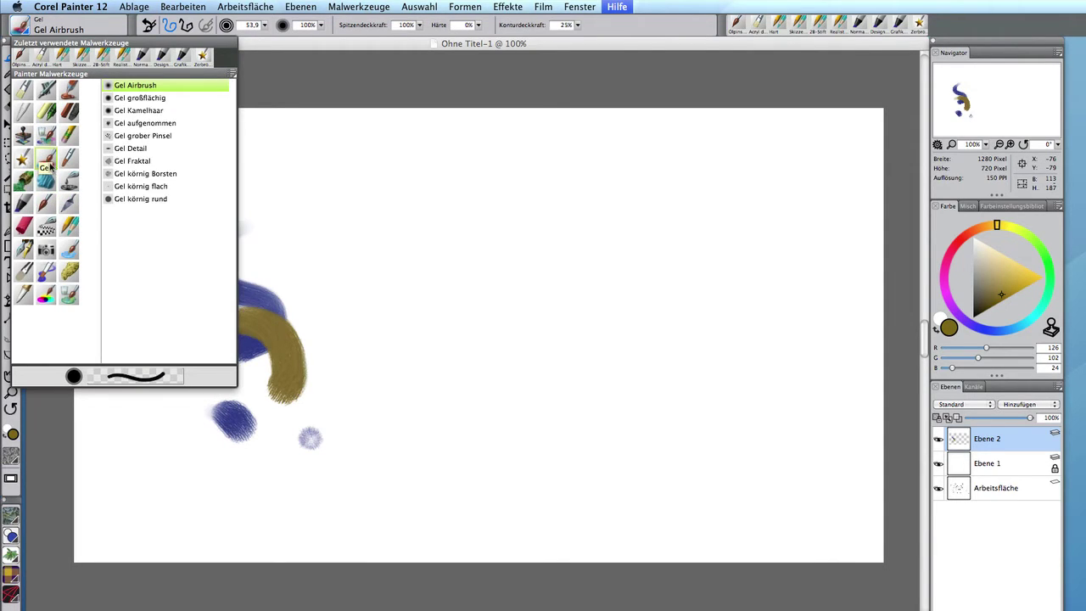
left_click(144, 87)
mouse_move(177, 299)
left_mouse_down()
mouse_move(248, 250)
mouse_move(314, 243)
mouse_move(322, 276)
mouse_move(303, 317)
mouse_move(200, 454)
left_mouse_up()
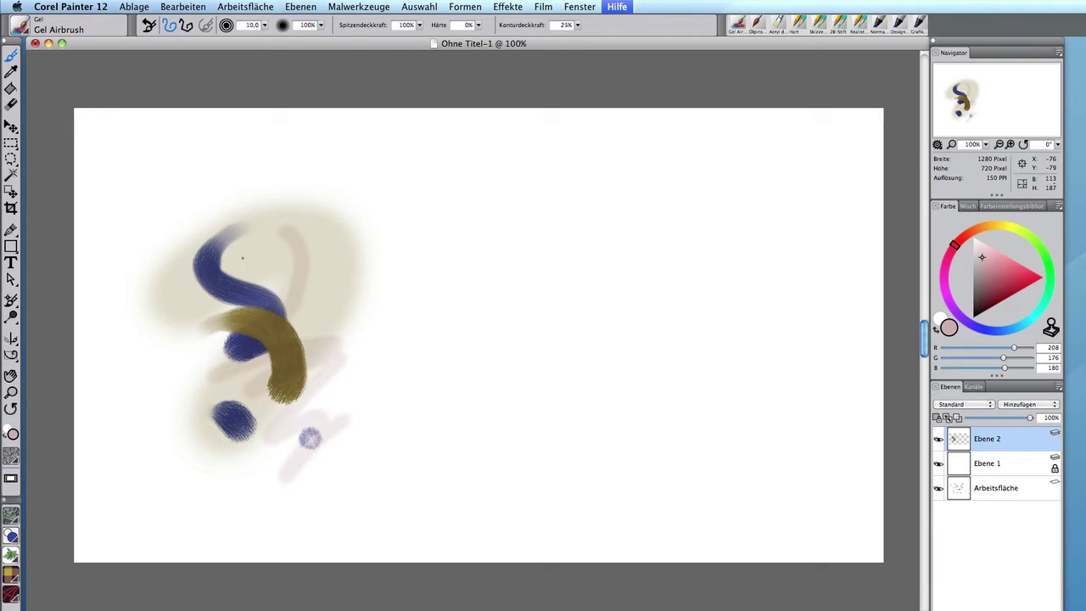
mouse_move(324, 288)
left_mouse_down()
mouse_move(341, 282)
mouse_move(326, 288)
left_mouse_up()
mouse_move(333, 295)
left_mouse_down()
mouse_move(360, 280)
mouse_move(339, 291)
left_mouse_up()
Pan around the canvas and enlarge the view to 337% on the ochre and blue strokes.
mouse_move(966, 99)
left_mouse_down()
mouse_move(989, 102)
mouse_move(958, 108)
left_mouse_up()
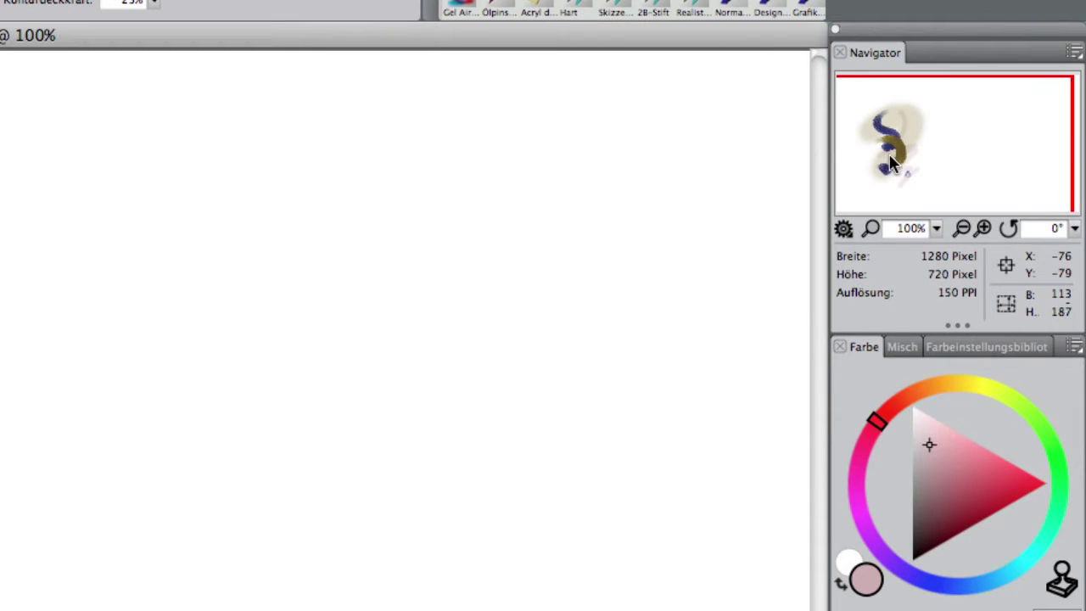
left_click_drag(889, 155, 895, 162)
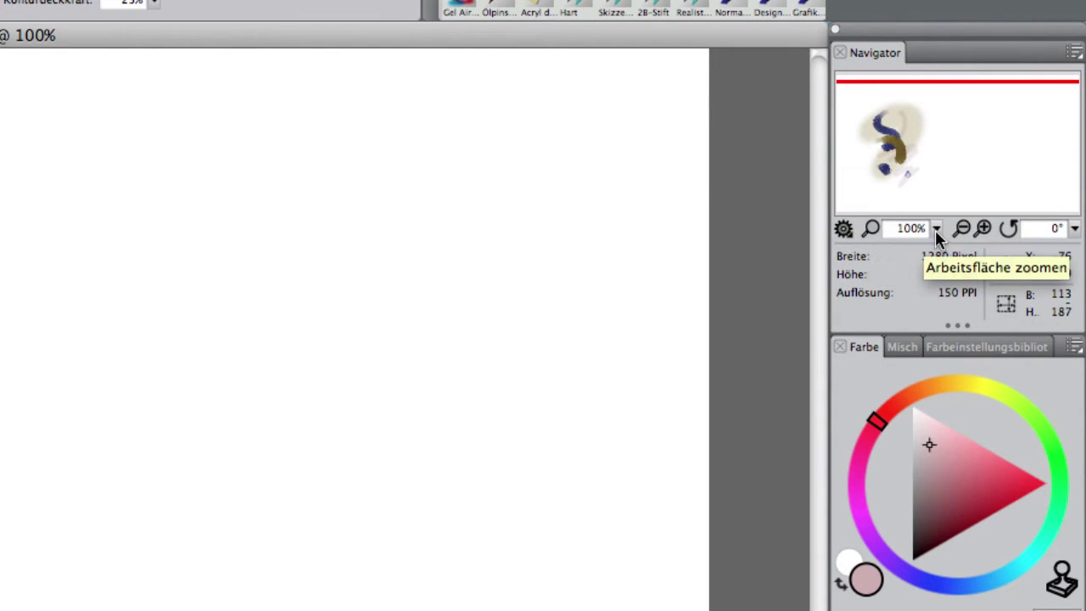
left_click_drag(936, 228, 954, 193)
left_click_drag(949, 151, 927, 149)
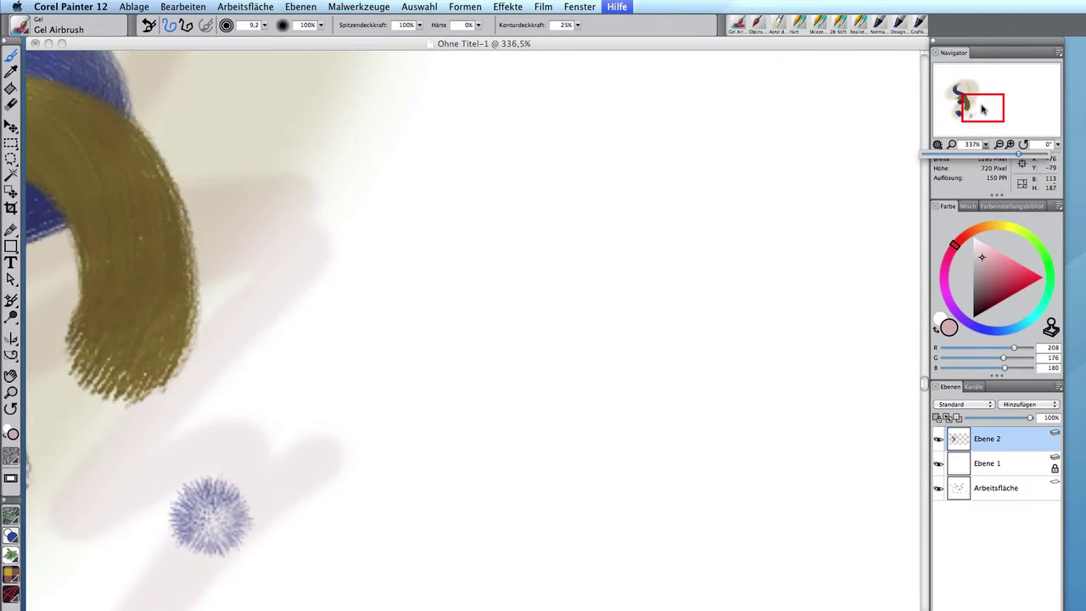
left_click_drag(982, 108, 969, 104)
Select a dark red (RGB 181, 33, 51) and reduce the Gel Airbrush size to 5.6.
left_click_drag(998, 275, 1014, 283)
left_click_drag(444, 337, 462, 338)
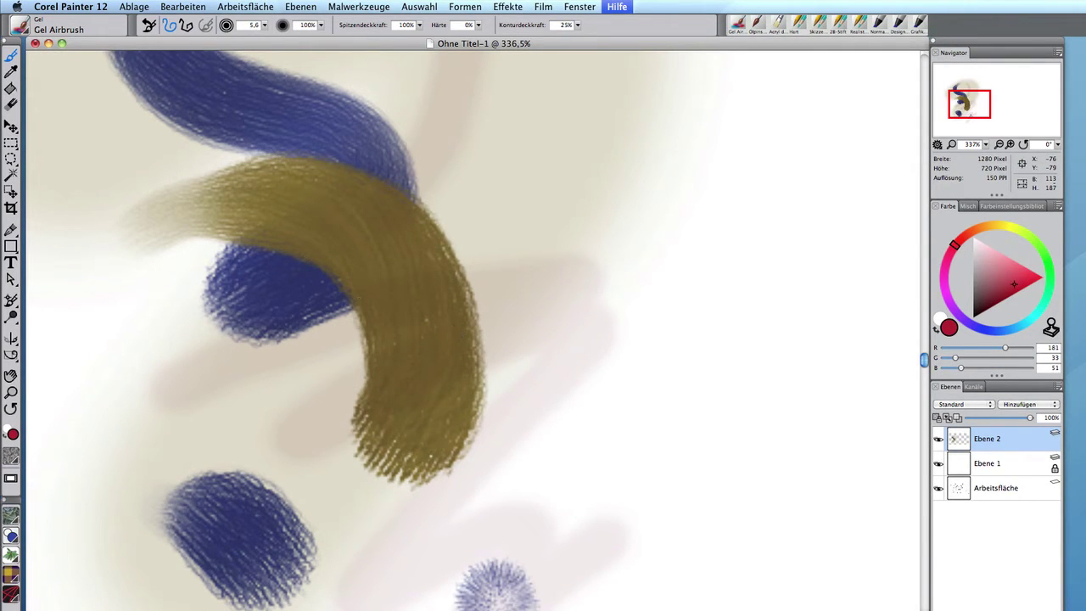
Dab relief texture with the Impasto brush Säure where the blue and ochre strokes meet, and reduce the brush radius to 6.
left_click(21, 25)
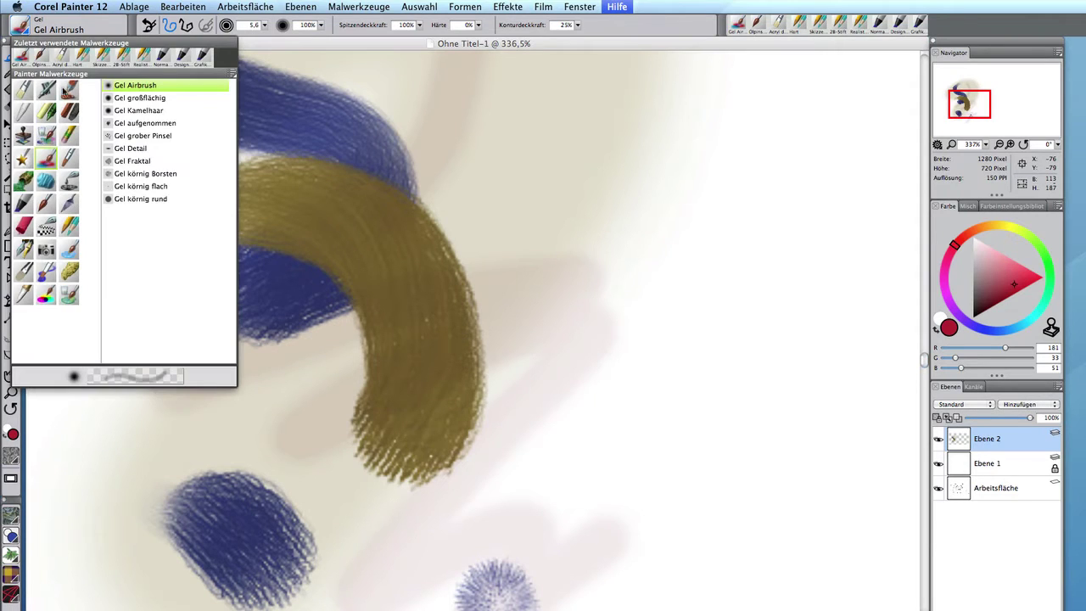
left_click(51, 185)
left_click(446, 154)
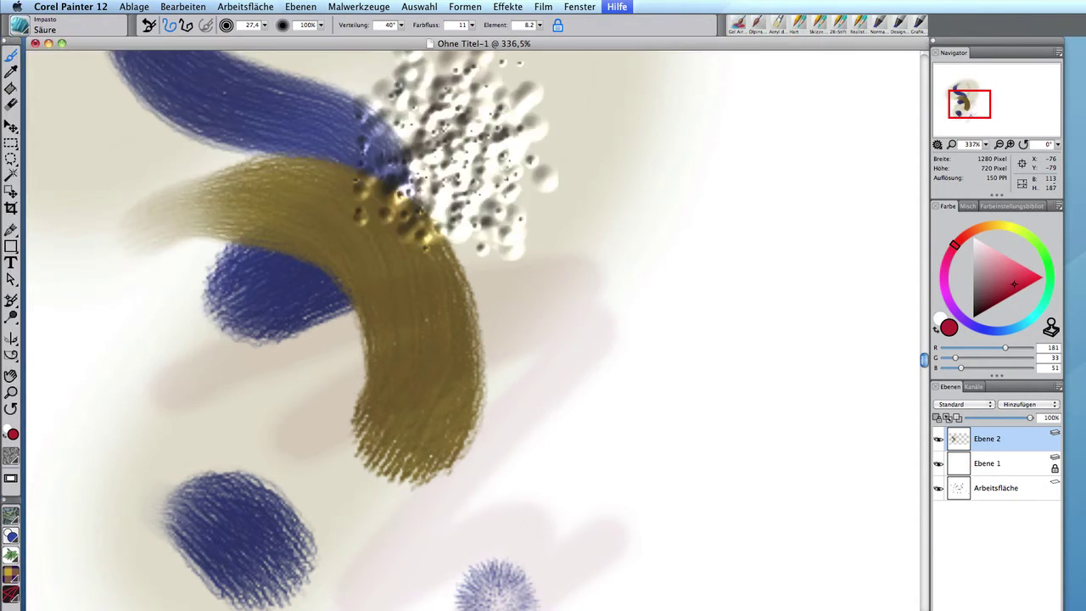
left_click_drag(327, 298, 326, 300)
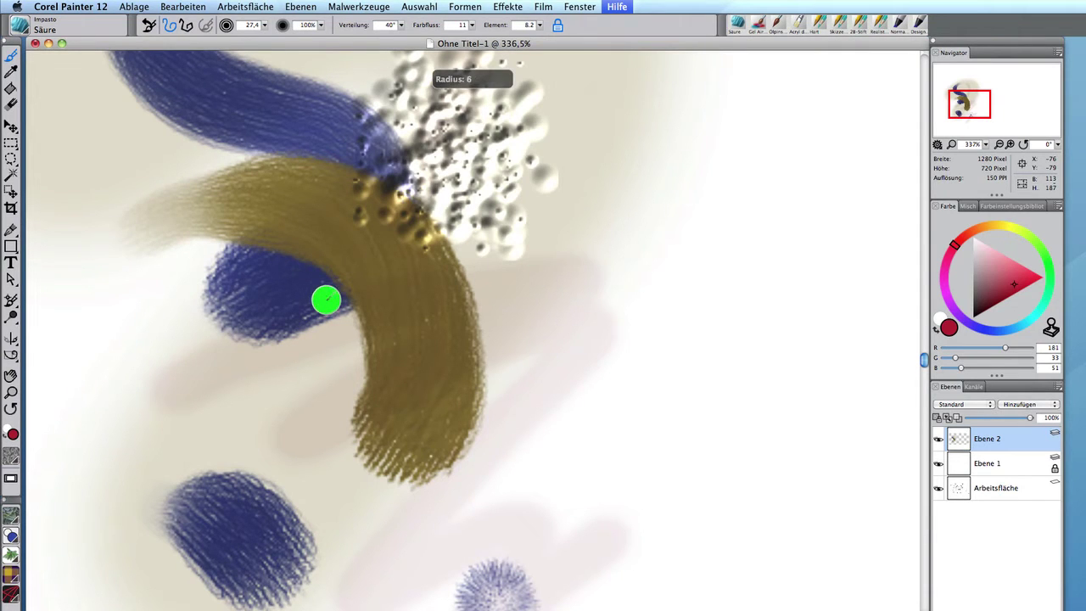
Draw a looping relief line across the strokes with Säure, and paint a wide dark red curve over it with the Impasto Öl brush.
left_click(329, 351)
mouse_move(329, 351)
left_mouse_down()
mouse_move(447, 182)
mouse_move(492, 156)
mouse_move(497, 278)
mouse_move(429, 405)
mouse_move(357, 457)
mouse_move(271, 443)
mouse_move(231, 374)
mouse_move(246, 279)
mouse_move(290, 194)
mouse_move(258, 174)
mouse_move(189, 185)
mouse_move(165, 263)
mouse_move(212, 354)
left_mouse_up()
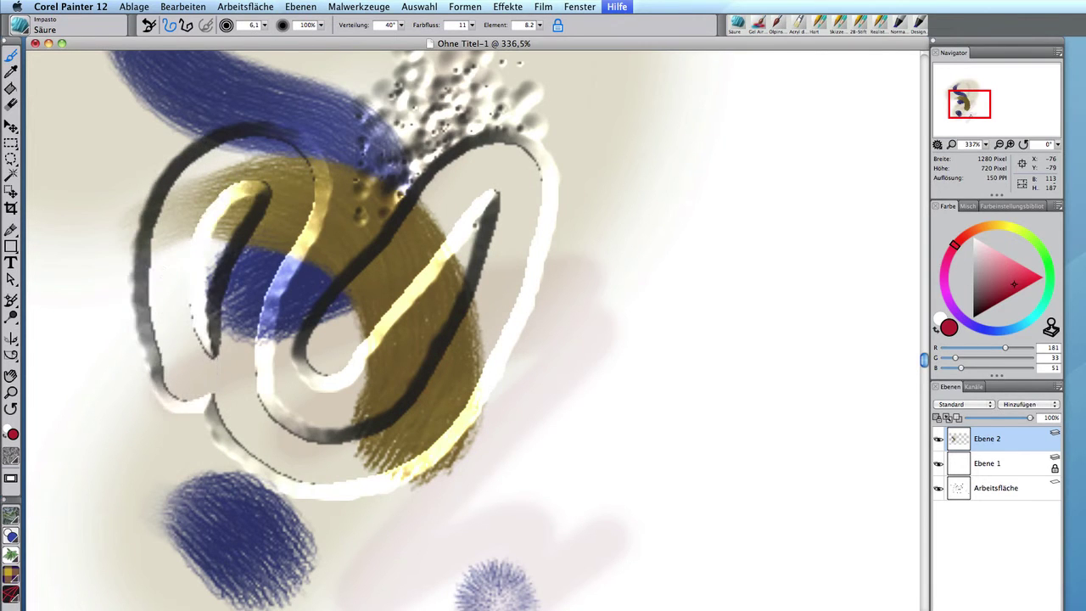
left_click(27, 34)
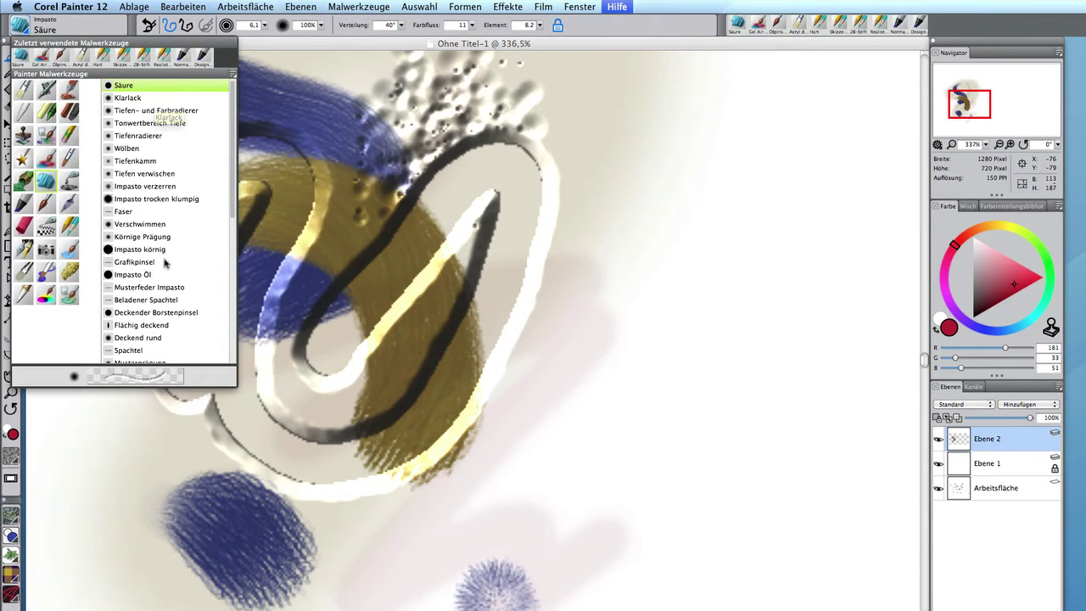
left_click(139, 276)
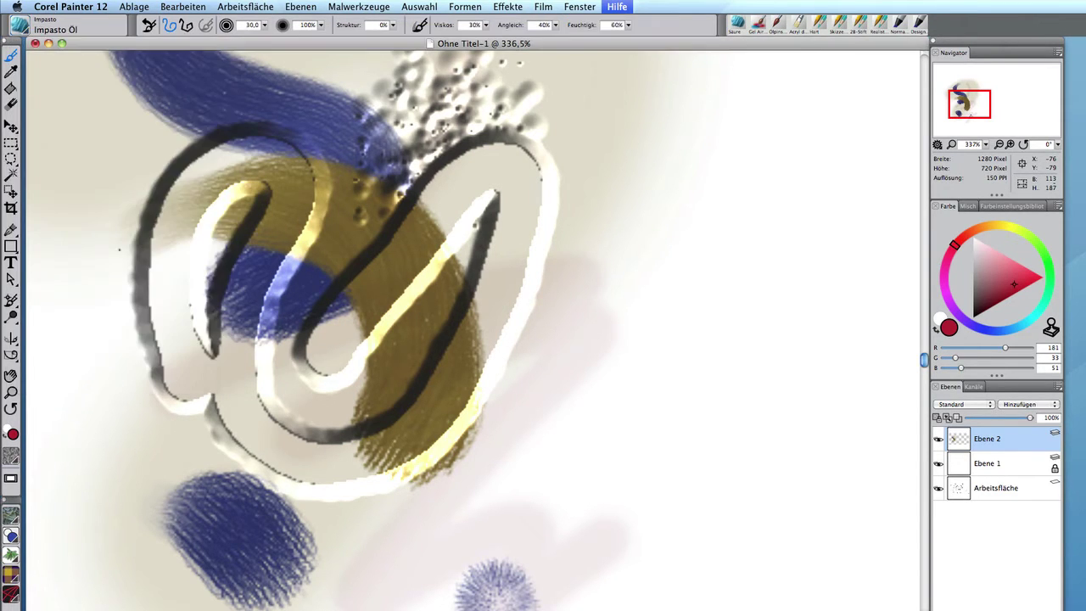
mouse_move(68, 251)
left_mouse_down()
mouse_move(251, 222)
mouse_move(279, 323)
mouse_move(365, 407)
mouse_move(484, 340)
mouse_move(551, 204)
mouse_move(661, 242)
mouse_move(508, 434)
left_mouse_up()
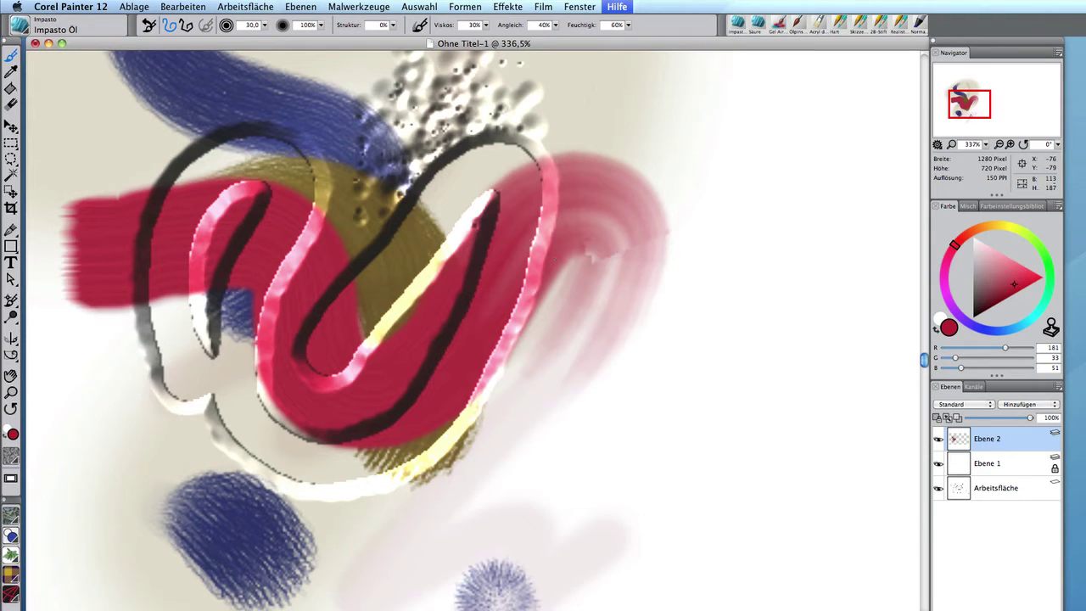
Choose the Impasto brush Struktur grob, set its radius to 7, and paint a thick raised red S-shaped stroke across the blue and ochre areas.
left_click(23, 27)
left_click(25, 30)
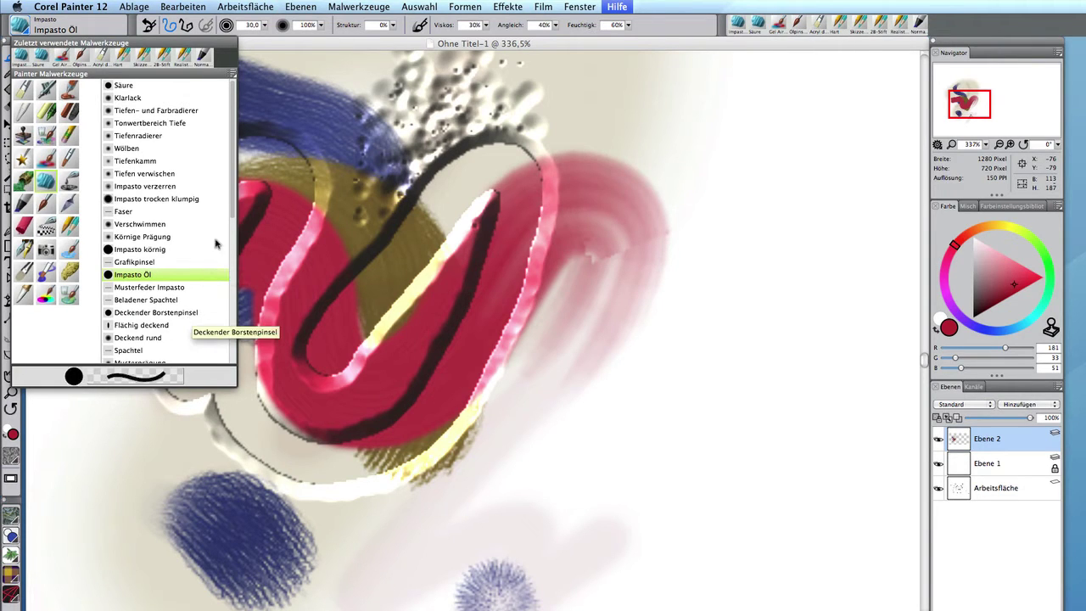
left_click_drag(233, 202, 245, 295)
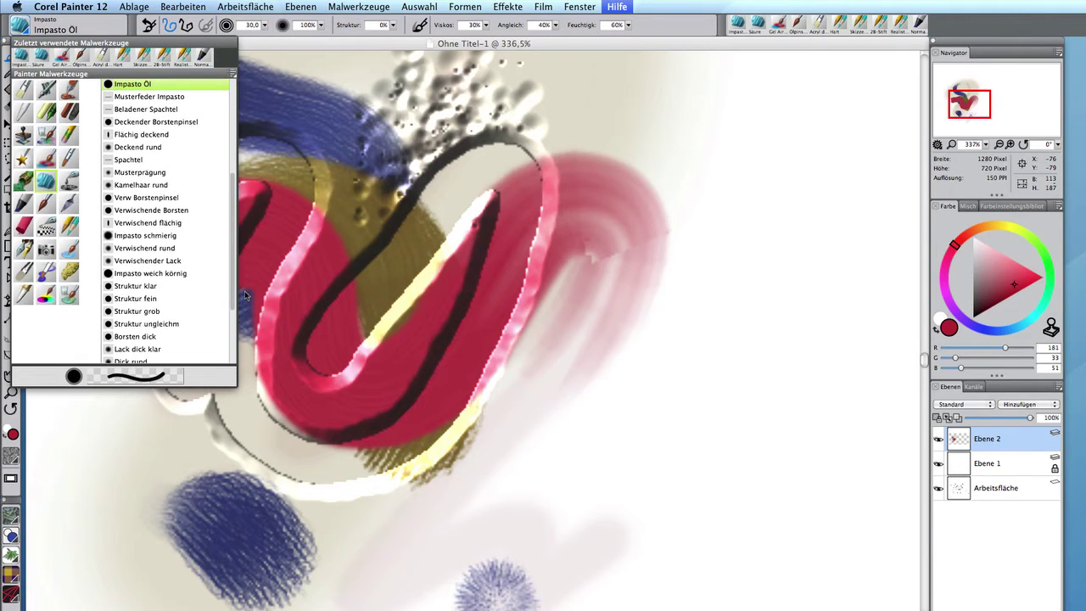
scroll(221, 295, "down", 2)
left_click(149, 286)
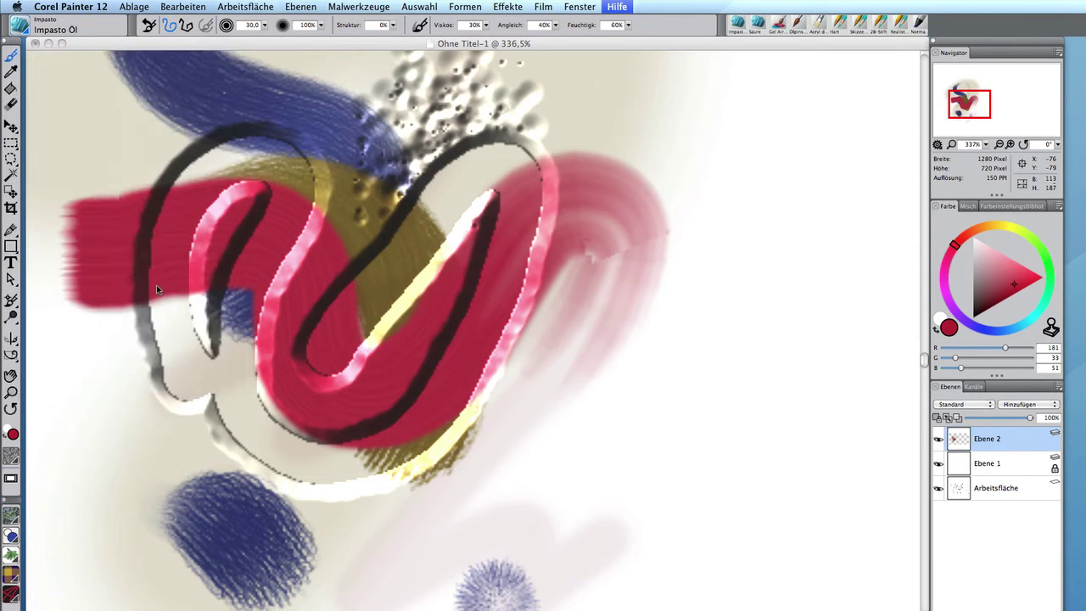
left_click_drag(162, 290, 172, 290)
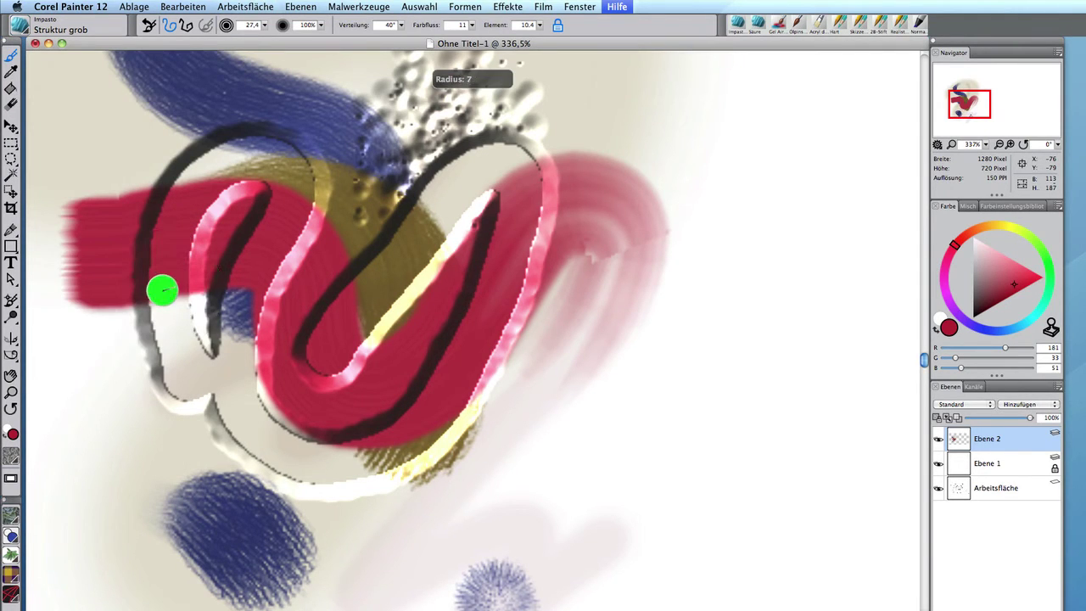
mouse_move(100, 126)
left_mouse_down()
mouse_move(166, 198)
mouse_move(207, 228)
mouse_move(248, 236)
mouse_move(311, 290)
mouse_move(336, 343)
mouse_move(327, 390)
mouse_move(261, 424)
mouse_move(251, 472)
mouse_move(291, 506)
mouse_move(416, 511)
left_mouse_up()
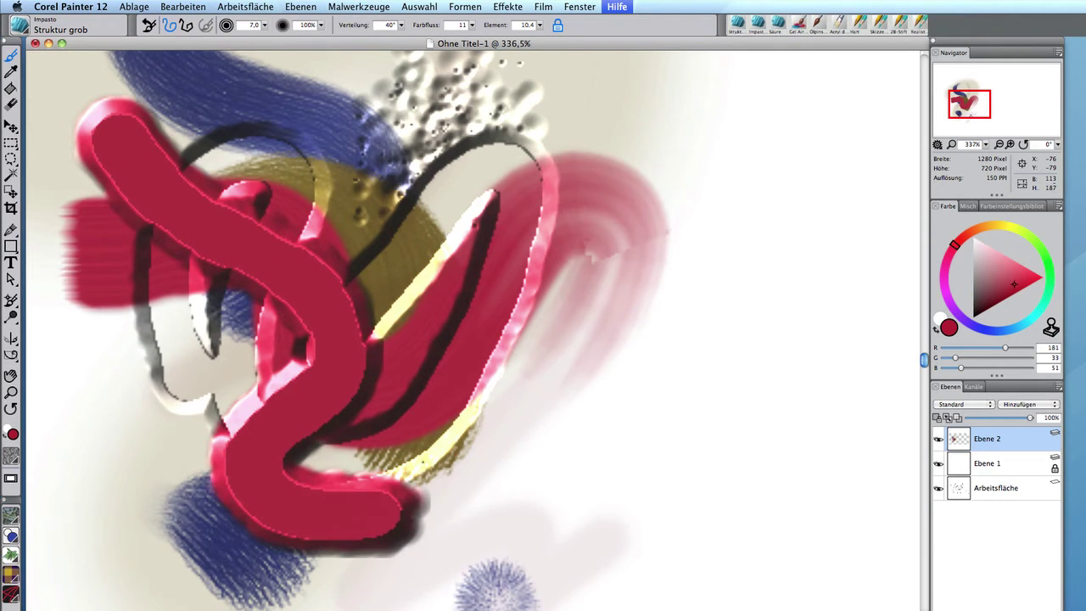
Select a yellow-green (RGB 168, 180, 34), reduce Struktur grob to size 2.8, and paint a raised wavy stroke across the red one.
left_click(999, 226)
left_click_drag(1002, 229, 1015, 227)
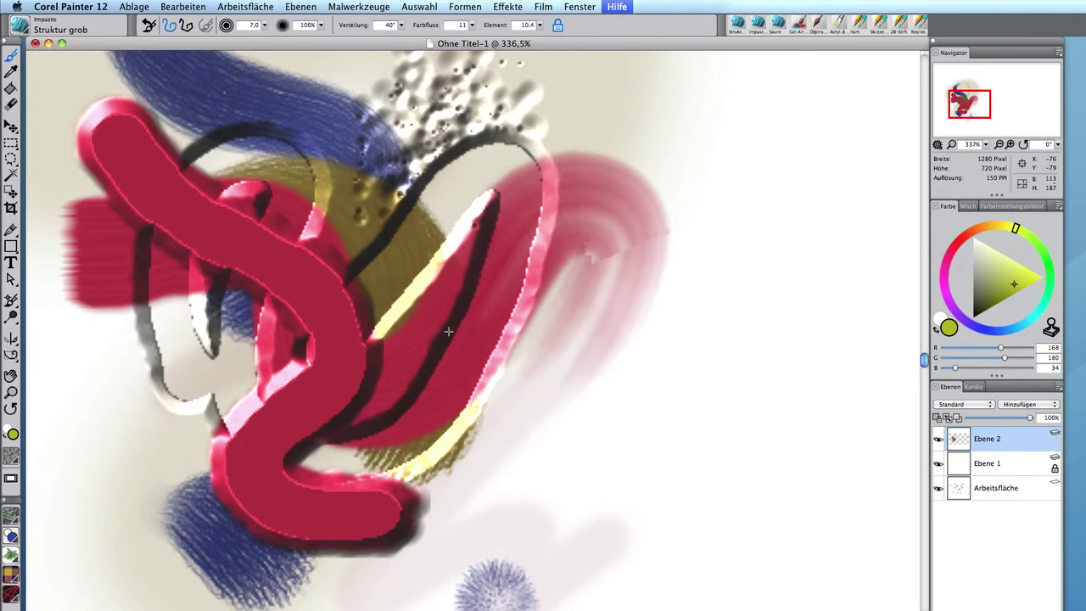
left_click(534, 350)
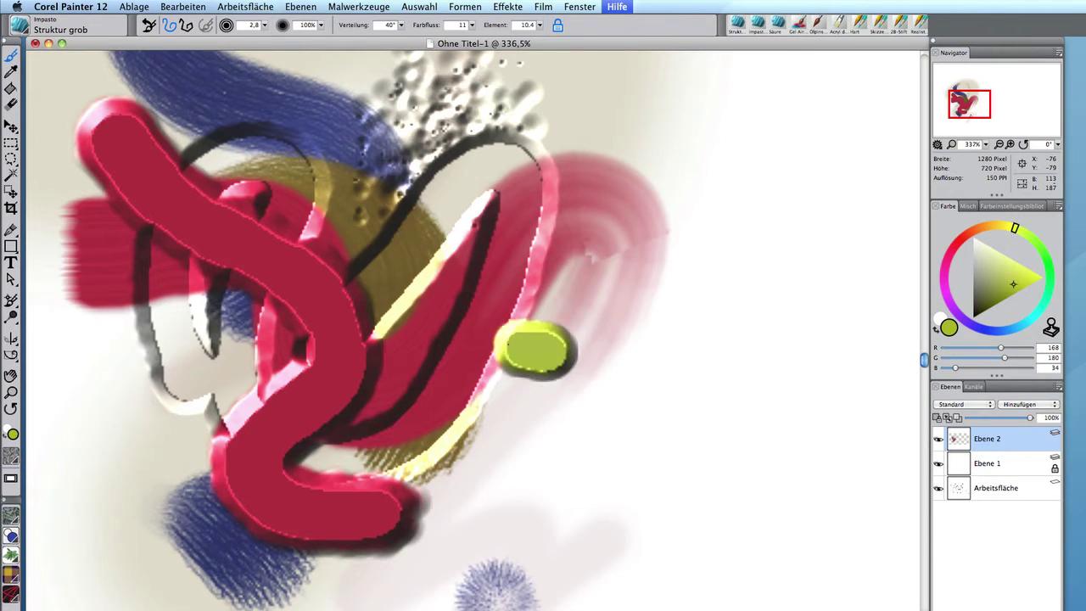
mouse_move(534, 349)
left_mouse_down()
mouse_move(386, 351)
mouse_move(296, 387)
mouse_move(208, 383)
mouse_move(170, 409)
mouse_move(157, 458)
left_mouse_up()
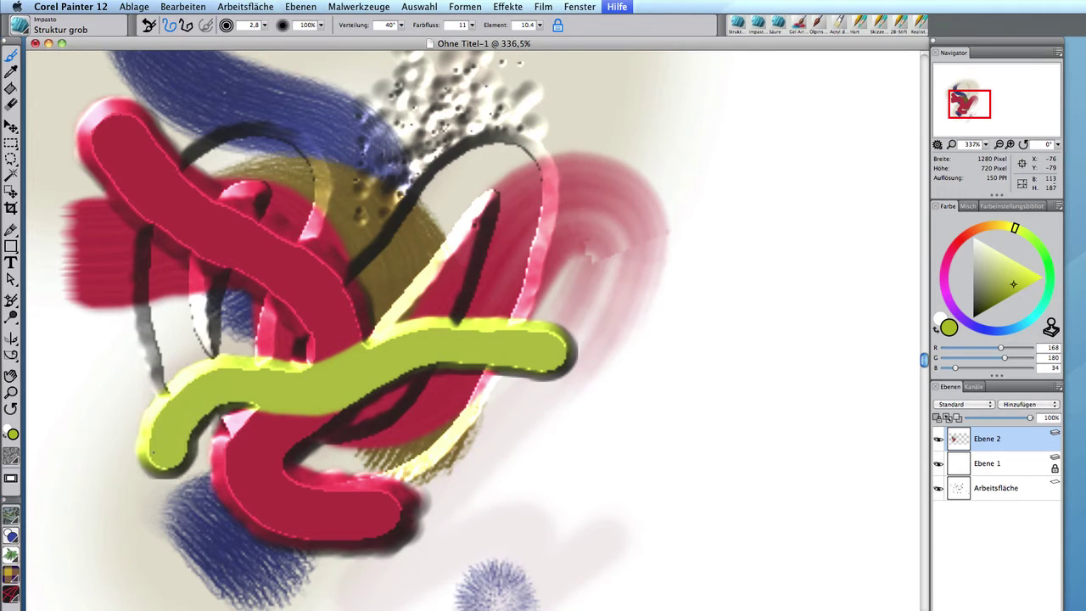
Scribble a green zigzag with the Pastellkreide brush at size 10, and add thin sketch lines below it at size 1.9.
left_click(22, 26)
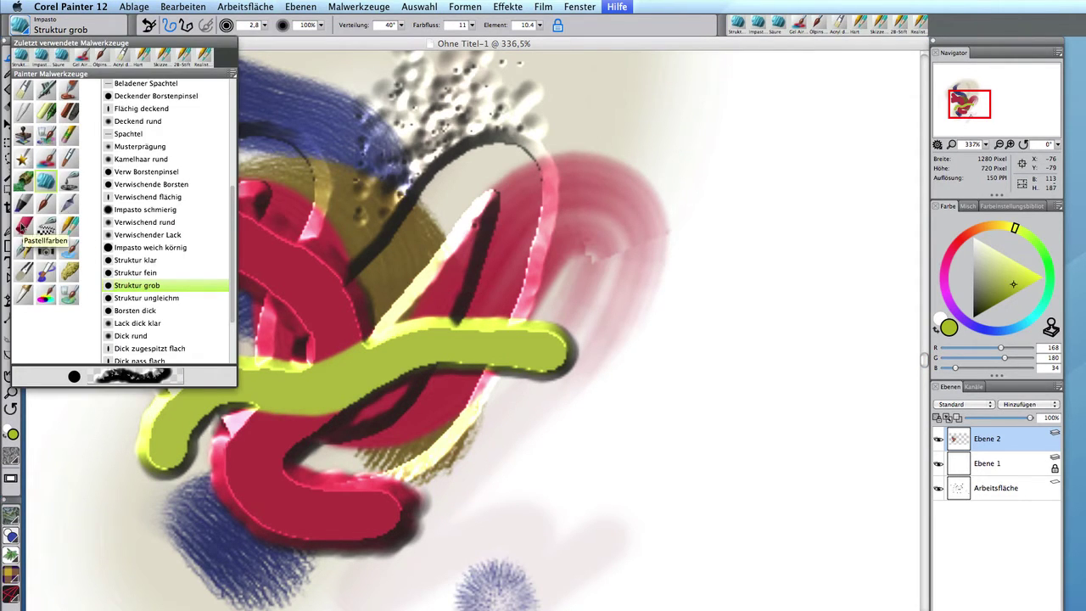
left_click(23, 226)
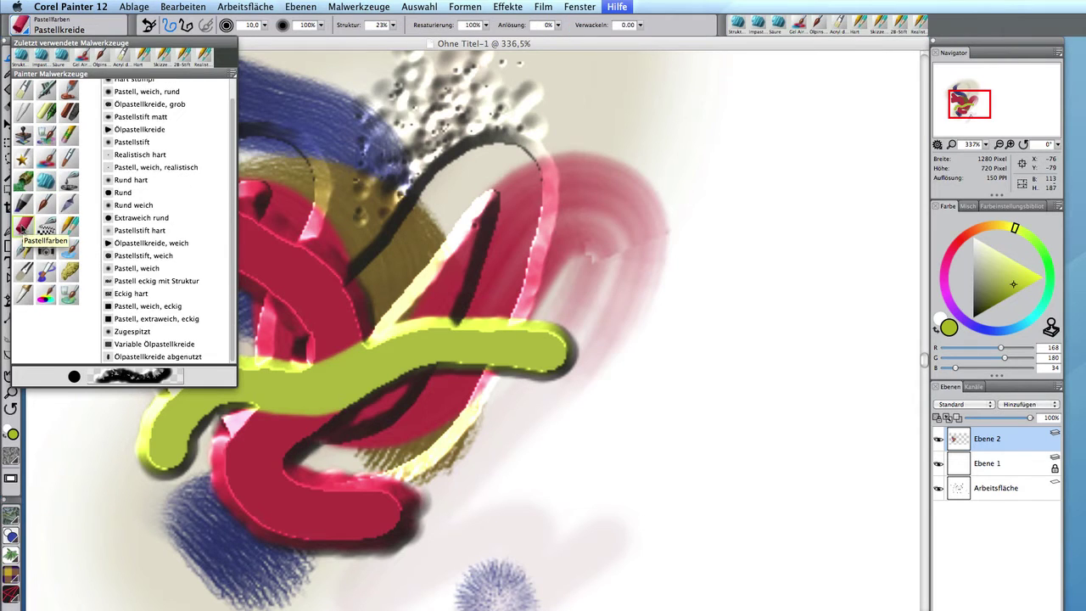
left_click(504, 182)
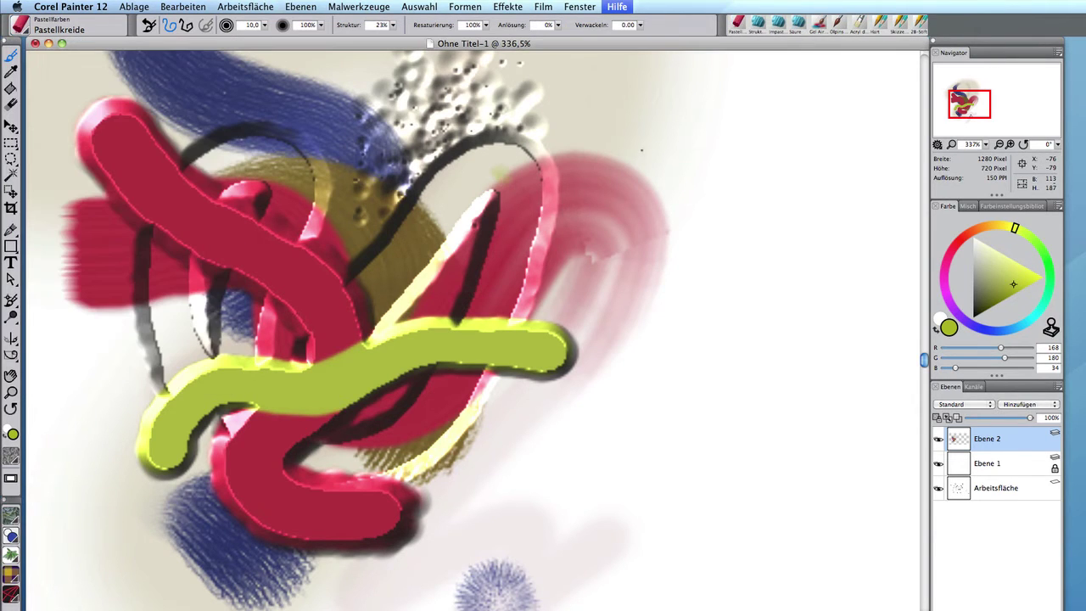
mouse_move(644, 144)
left_mouse_down()
mouse_move(613, 202)
mouse_move(653, 205)
mouse_move(702, 269)
mouse_move(719, 327)
mouse_move(619, 395)
mouse_move(672, 362)
mouse_move(642, 465)
mouse_move(637, 442)
mouse_move(584, 424)
mouse_move(586, 398)
left_mouse_up()
mouse_move(713, 417)
left_mouse_down()
mouse_move(705, 502)
mouse_move(691, 507)
mouse_move(773, 441)
left_mouse_up()
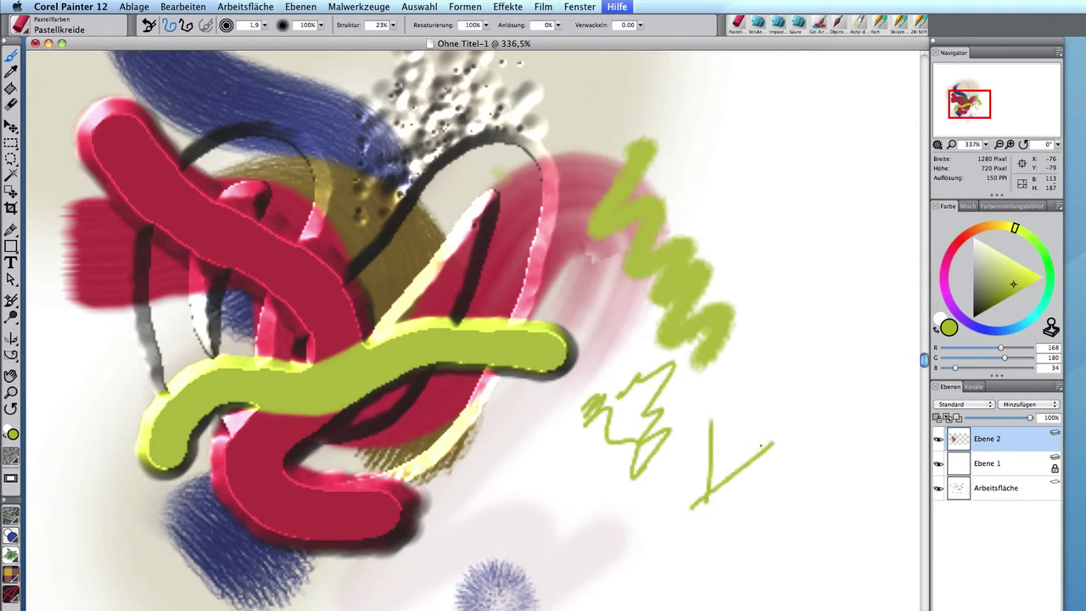
left_click_drag(747, 399, 752, 462)
left_click_drag(685, 446, 768, 370)
mouse_move(714, 428)
left_mouse_down()
mouse_move(727, 364)
mouse_move(740, 397)
mouse_move(718, 430)
mouse_move(719, 485)
left_mouse_up()
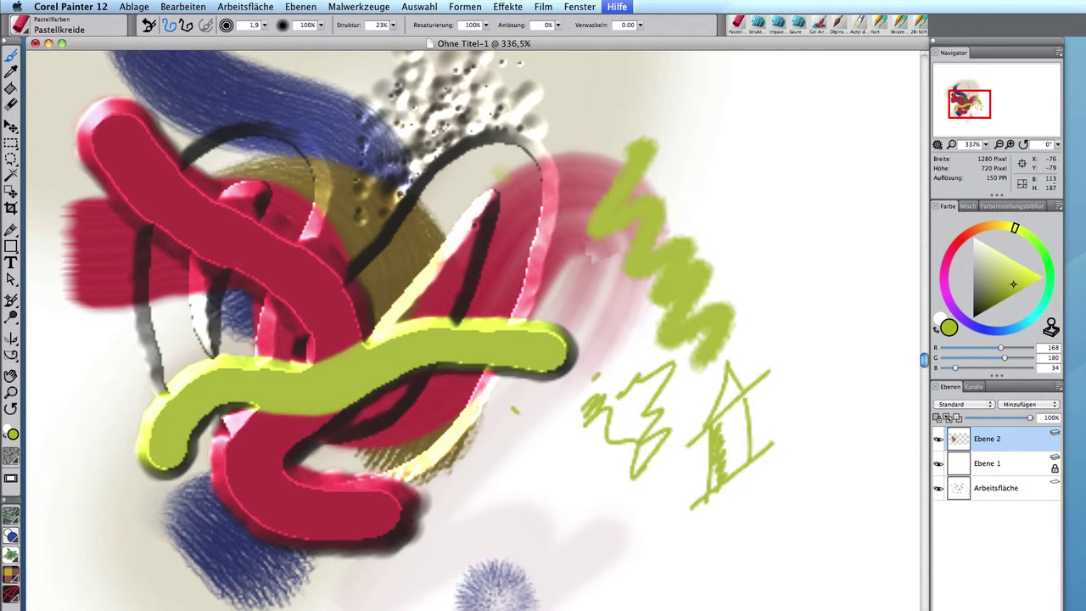
Choose the Tinte brush Resist grob flach and reduce its size to 6.7.
left_click(22, 25)
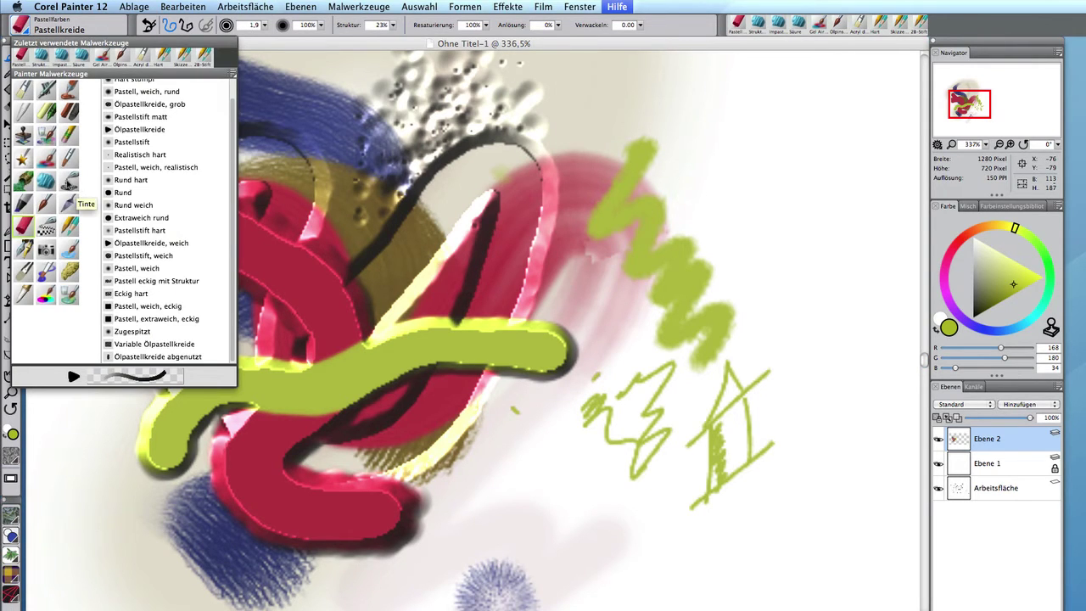
left_click(70, 181)
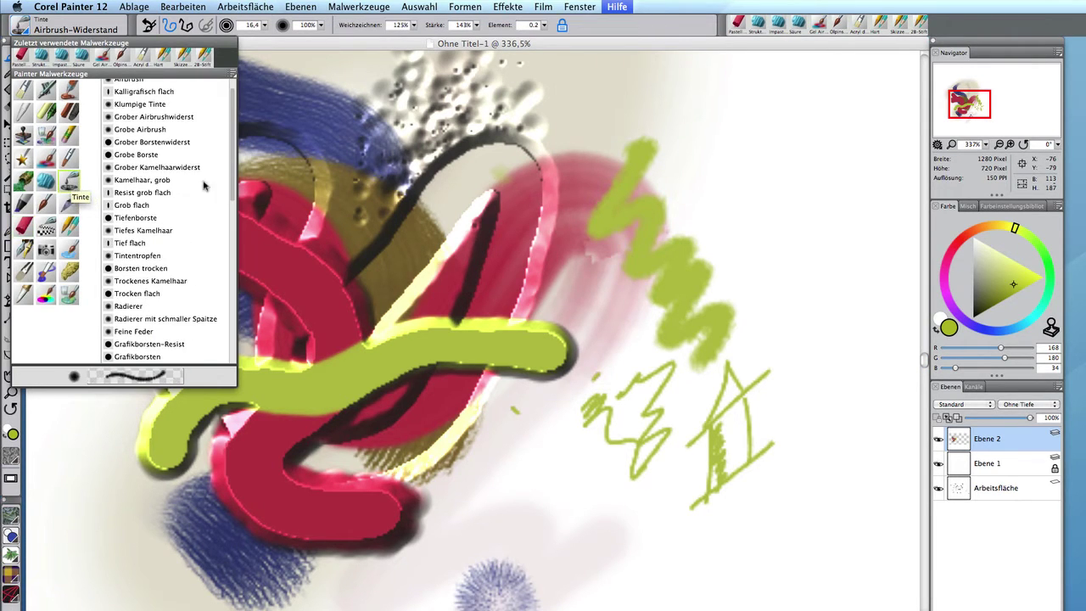
left_click(142, 192)
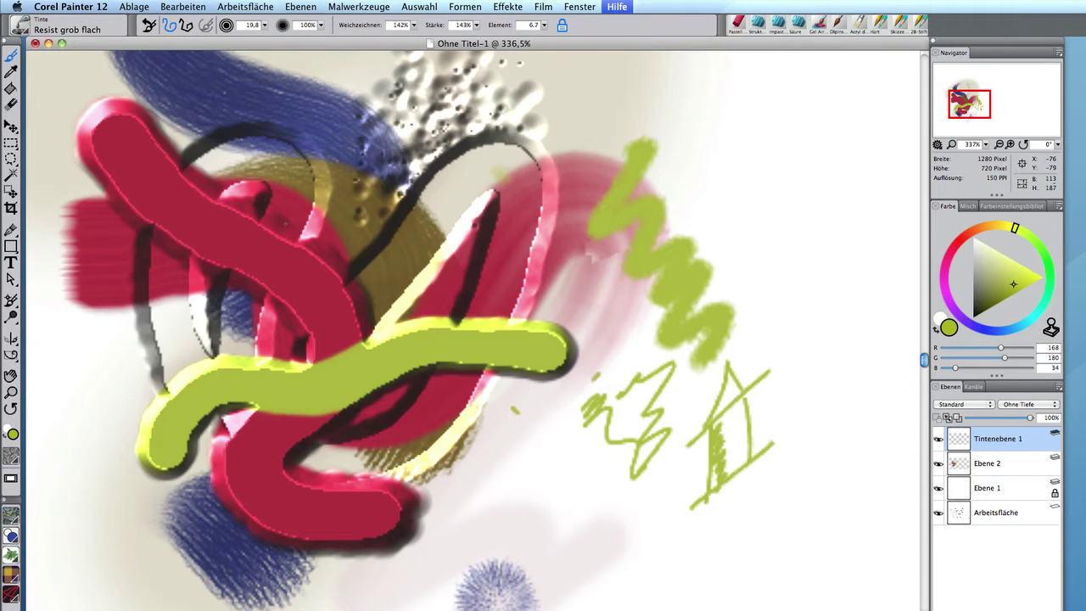
key("bracketleft")
key("bracketleft")
key("bracketleft")
key("bracketleft")
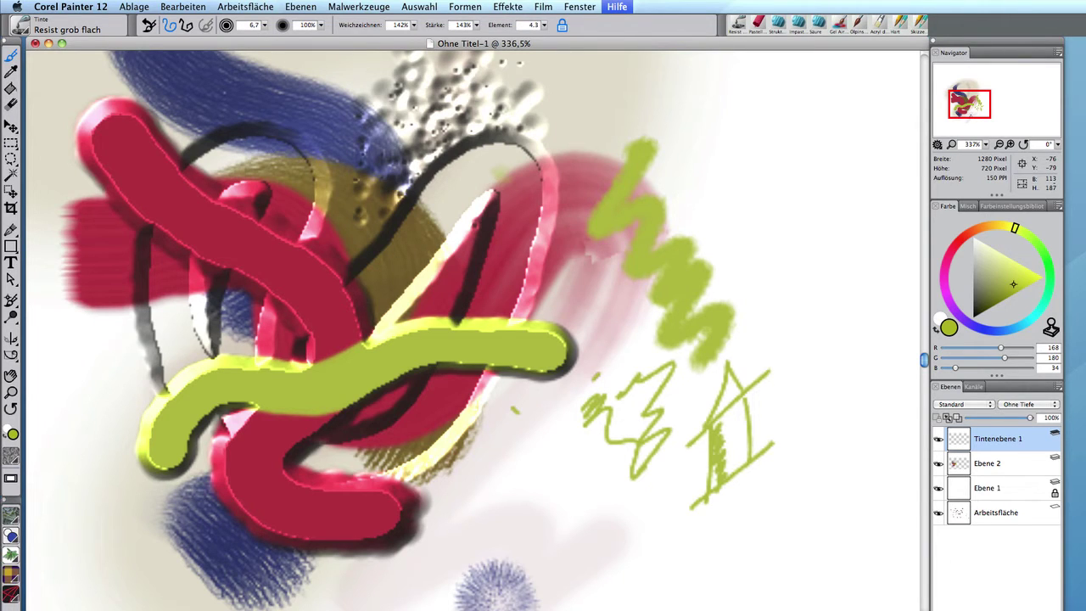
Clear the canvas by removing the ink layer and the painted layer Ebene 2, and add a fresh empty layer with an ink layer above it.
key("super+z")
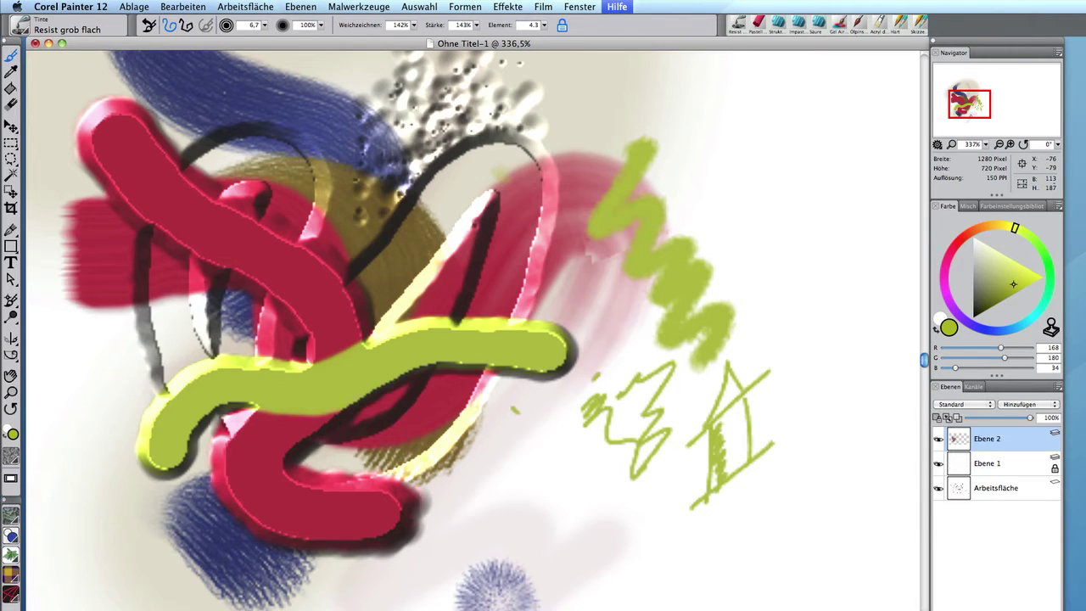
key("super+z")
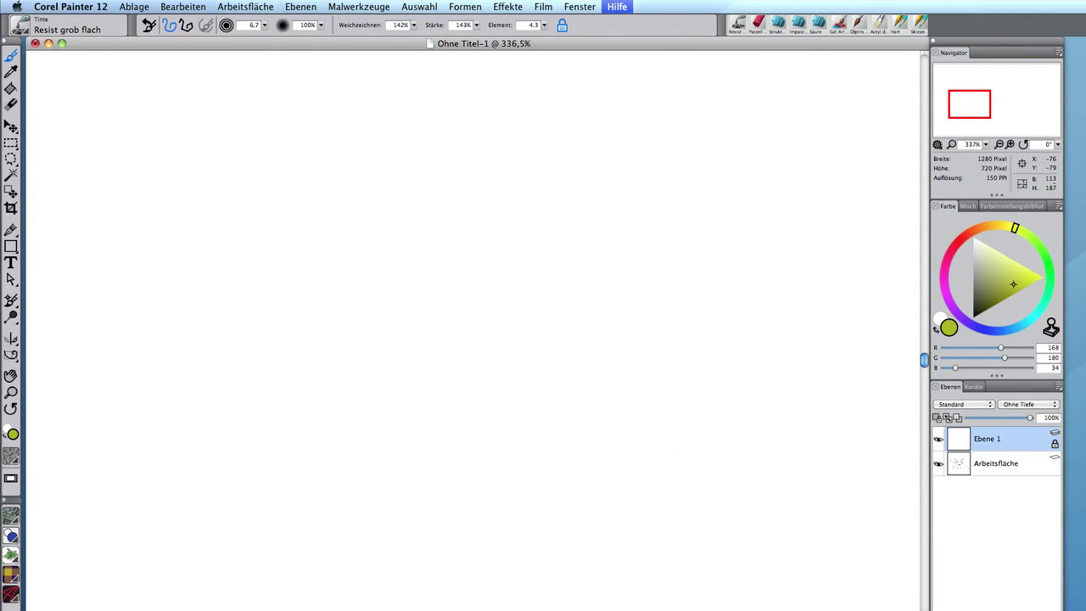
key("super+shift+n")
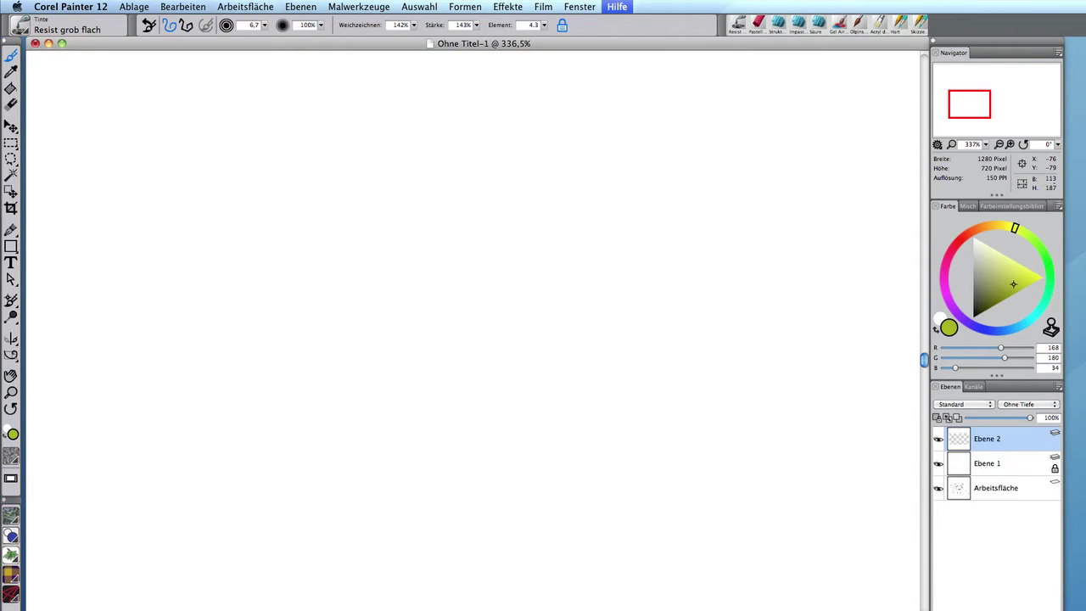
left_click(429, 226)
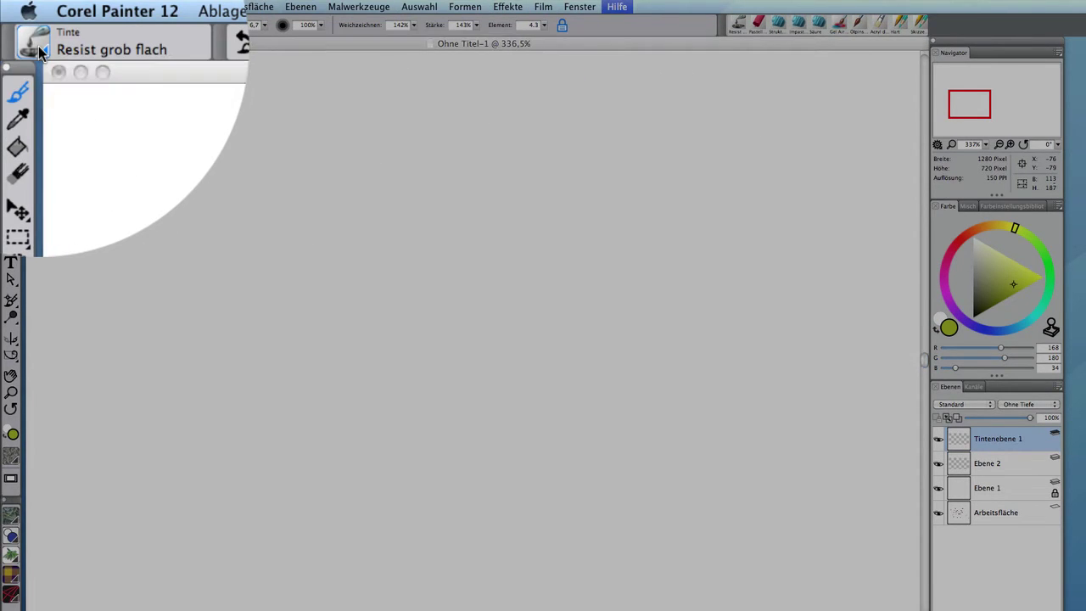
Look over the brush library, and detach the recent brushes bar and return it to its original place.
left_click(39, 50)
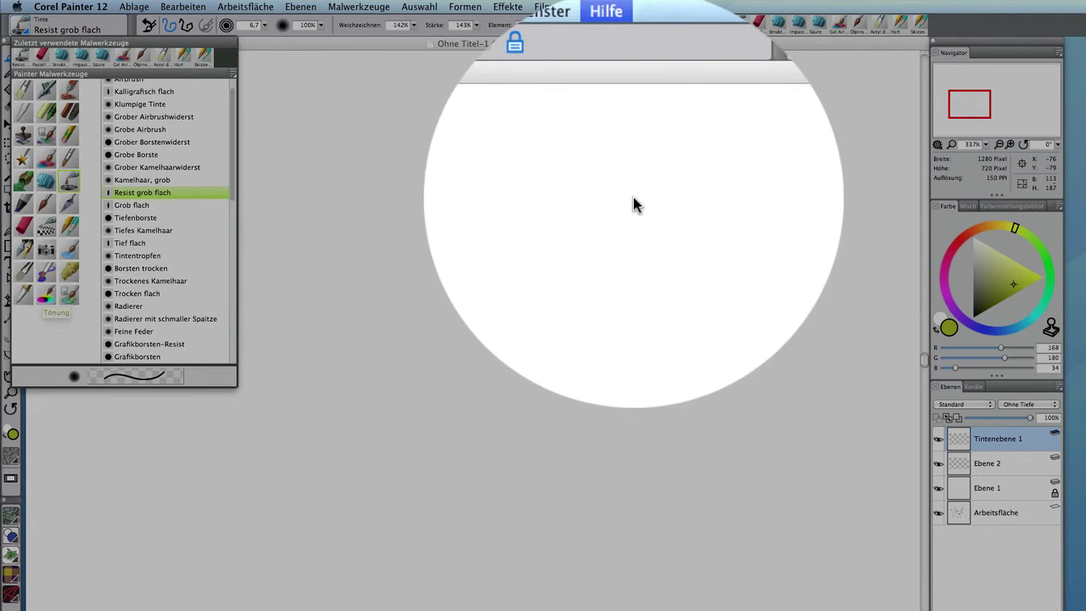
left_click(630, 209)
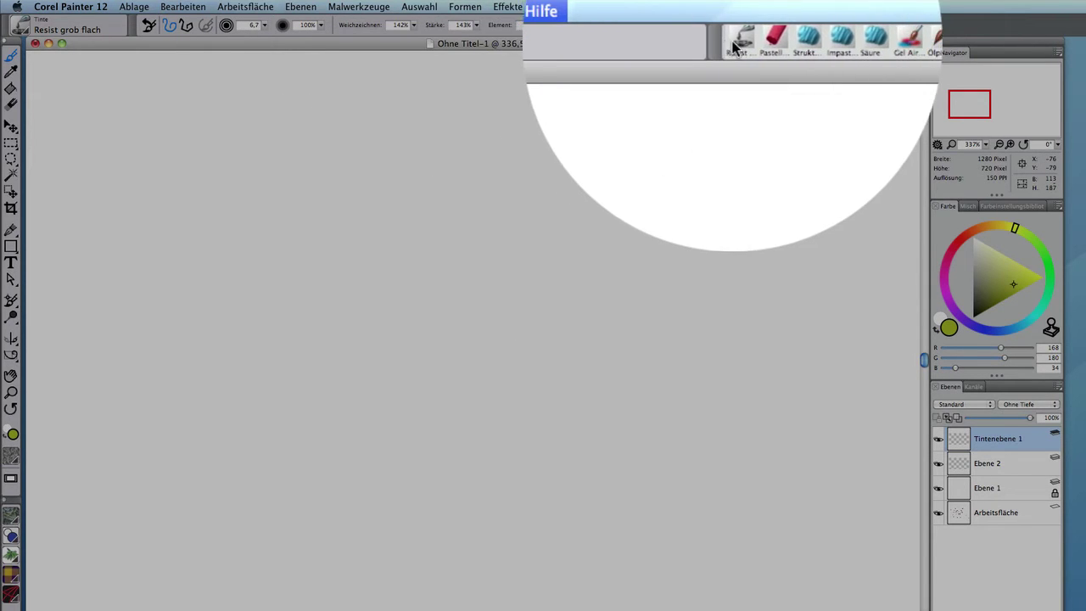
mouse_move(734, 47)
left_mouse_down()
mouse_move(458, 161)
mouse_move(500, 207)
mouse_move(562, 178)
mouse_move(508, 210)
left_mouse_up()
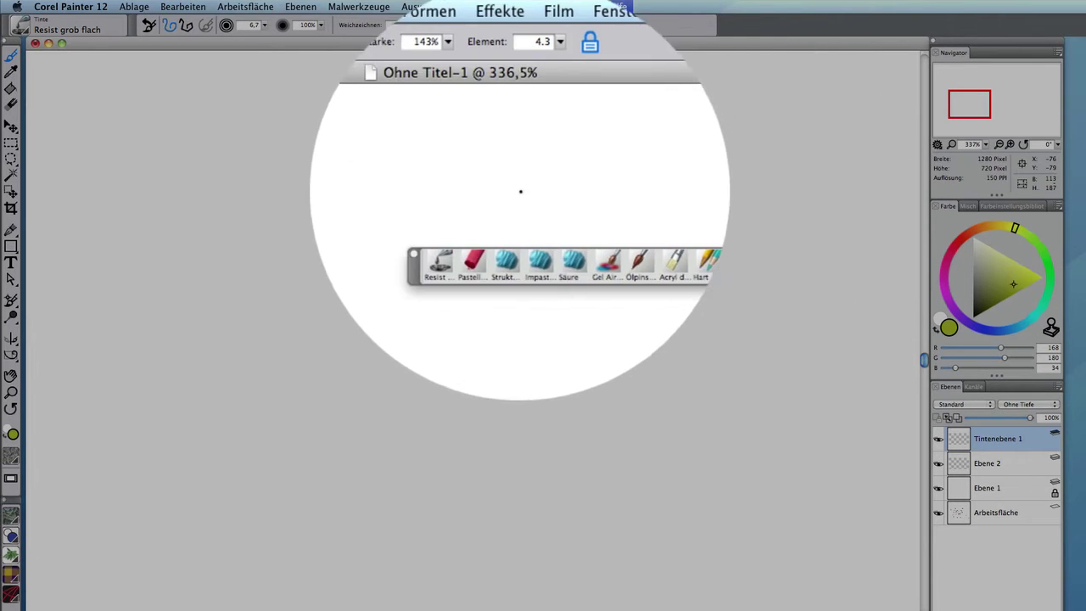
mouse_move(458, 209)
left_mouse_down()
mouse_move(587, 208)
mouse_move(713, 51)
left_mouse_up()
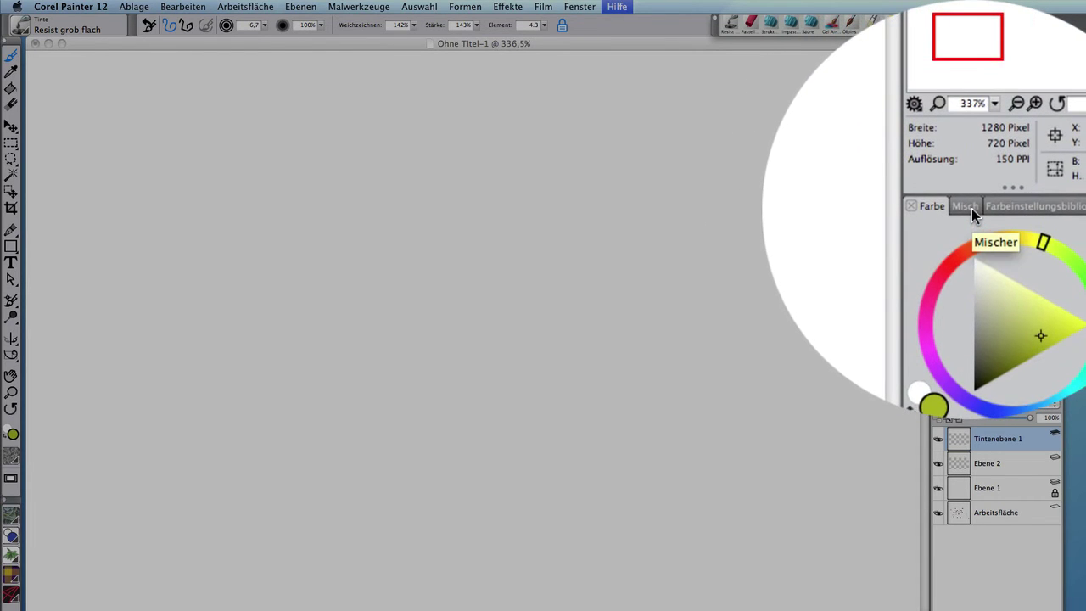
Blend blue, yellow, grey, black and green paint on the Mischer pad, and view the Painter Farben colour set before returning to the Mischer.
left_click(970, 208)
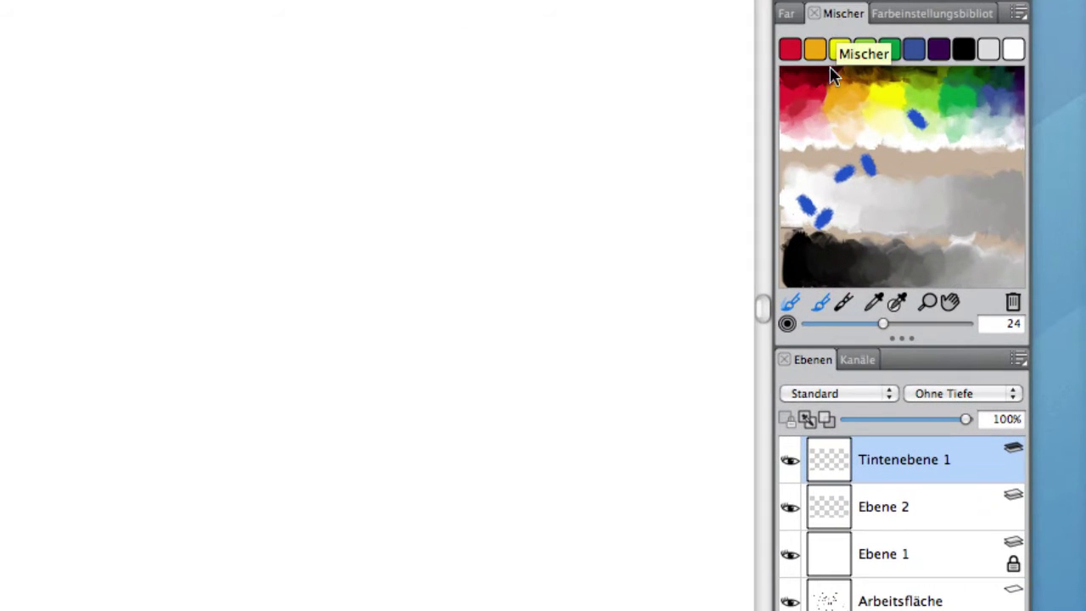
left_click(843, 172)
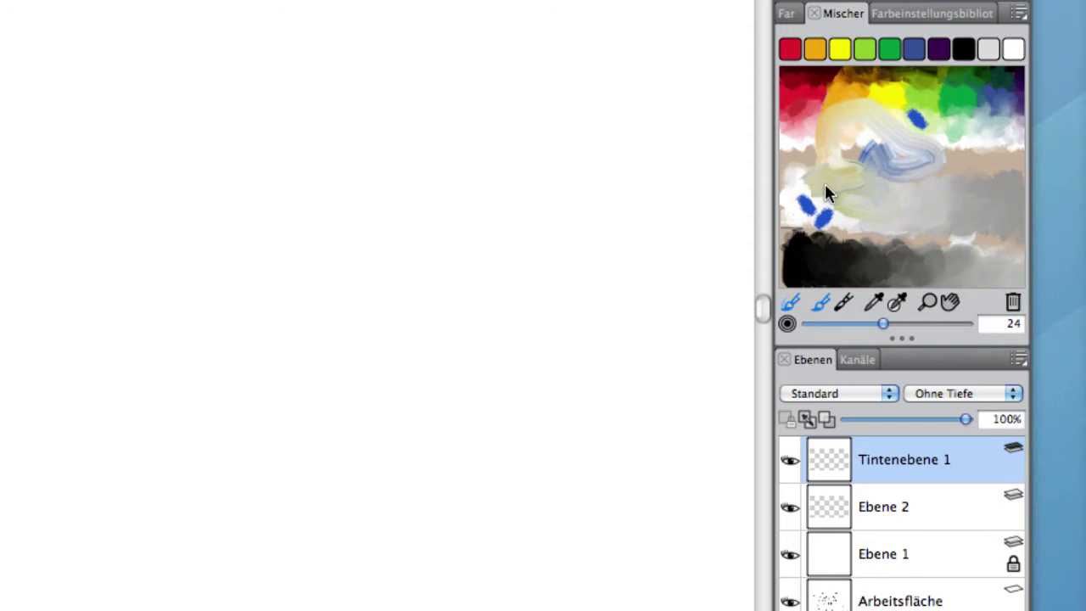
mouse_move(810, 210)
left_mouse_down()
mouse_move(827, 238)
mouse_move(835, 231)
mouse_move(824, 249)
mouse_move(796, 263)
mouse_move(841, 201)
mouse_move(819, 203)
mouse_move(826, 229)
mouse_move(877, 227)
mouse_move(846, 212)
mouse_move(885, 213)
mouse_move(870, 204)
mouse_move(886, 199)
mouse_move(859, 195)
left_mouse_up()
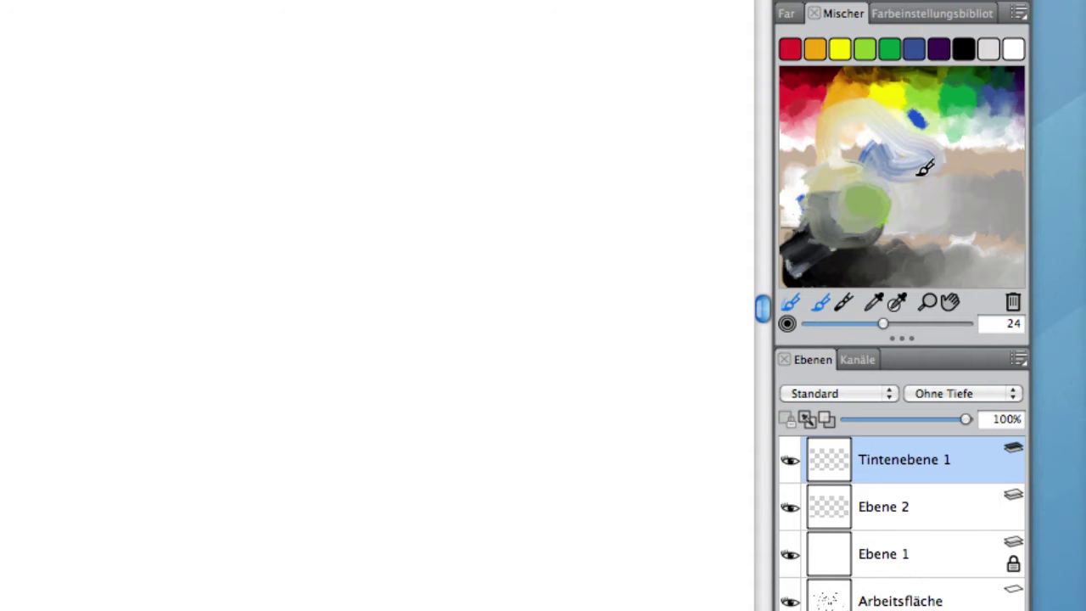
left_click(904, 13)
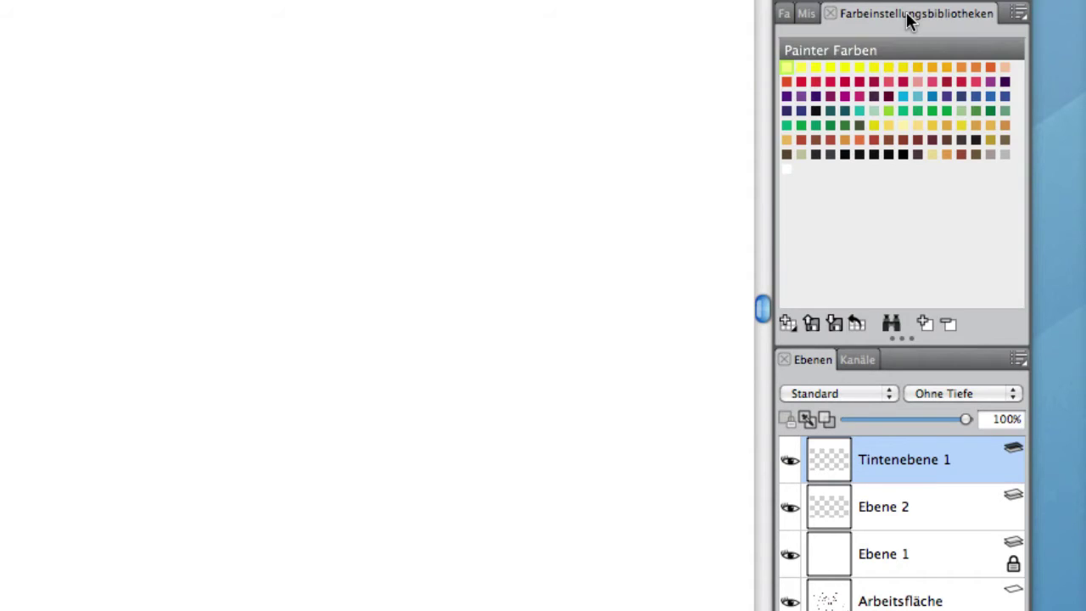
left_click(818, 14)
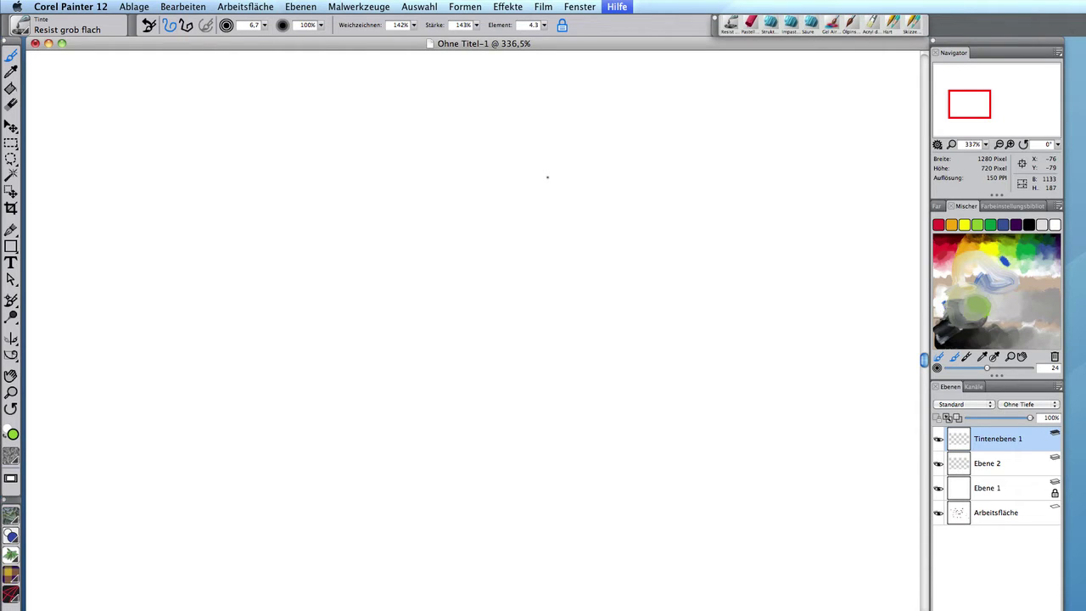
Remove the ink layer and paint three long green strokes with the Acryl brush Borsten trocken at size 12.4.
left_click(24, 31)
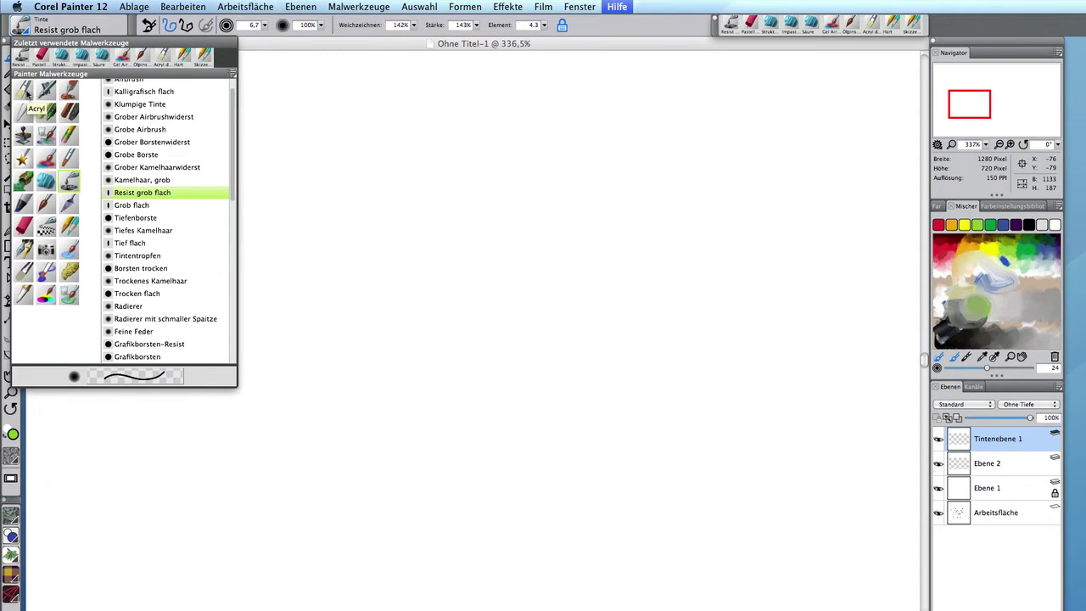
left_click(26, 93)
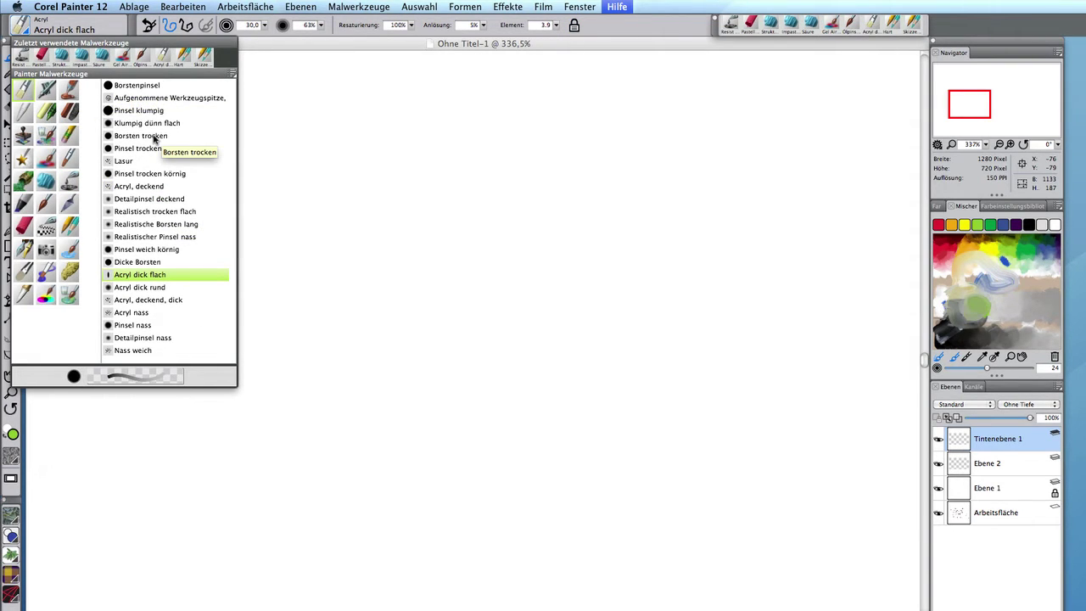
left_click(154, 138)
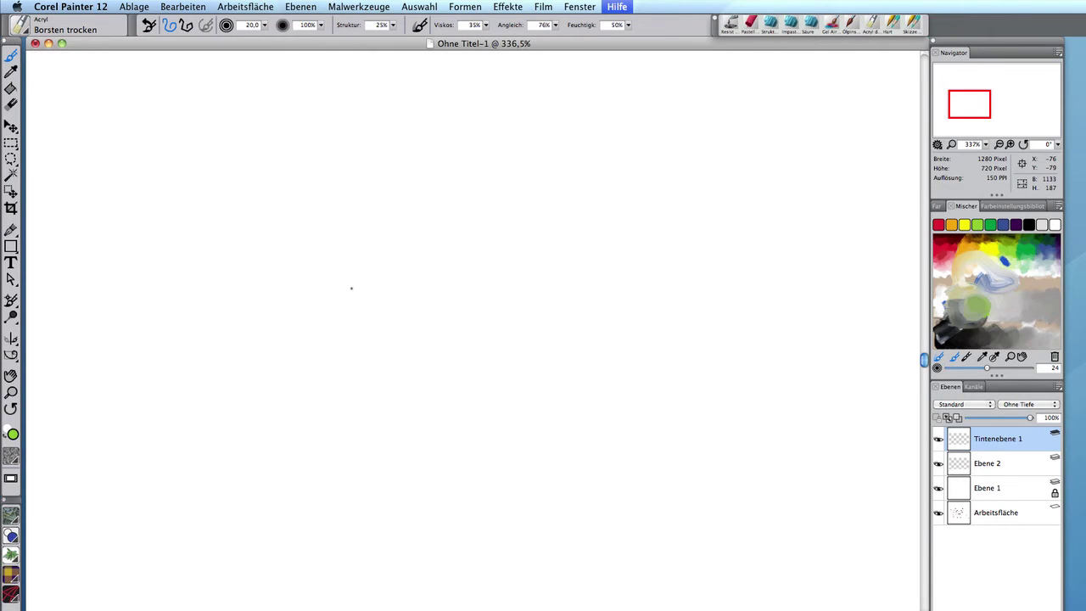
mouse_move(182, 169)
left_mouse_down()
mouse_move(220, 185)
mouse_move(207, 185)
mouse_move(283, 176)
mouse_move(305, 240)
mouse_move(230, 359)
mouse_move(313, 410)
left_mouse_up()
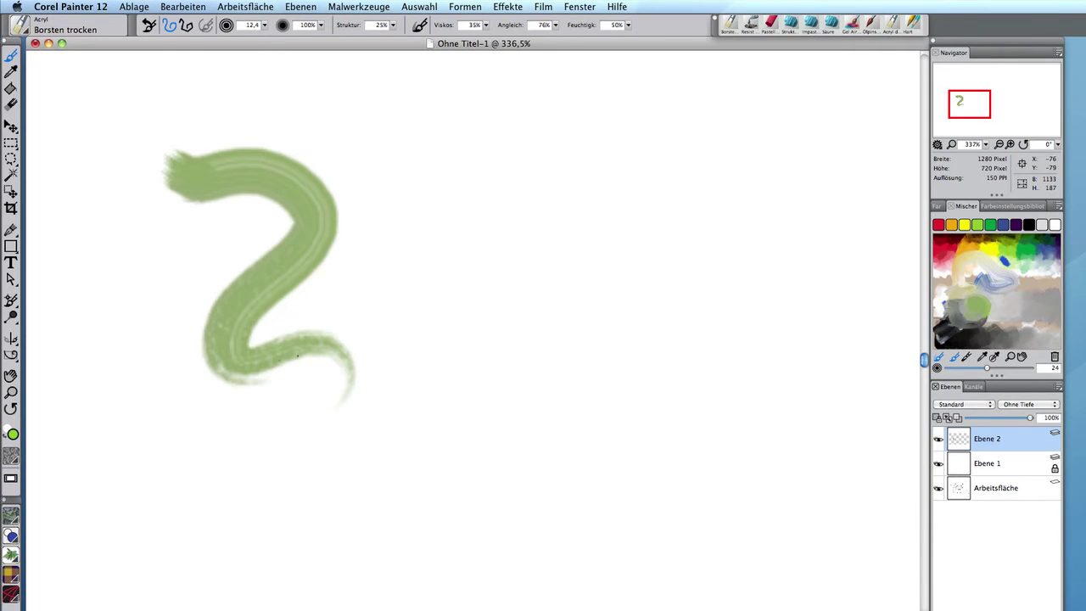
mouse_move(231, 107)
left_mouse_down()
mouse_move(388, 150)
mouse_move(459, 145)
mouse_move(562, 163)
mouse_move(617, 189)
mouse_move(664, 247)
mouse_move(456, 334)
left_mouse_up()
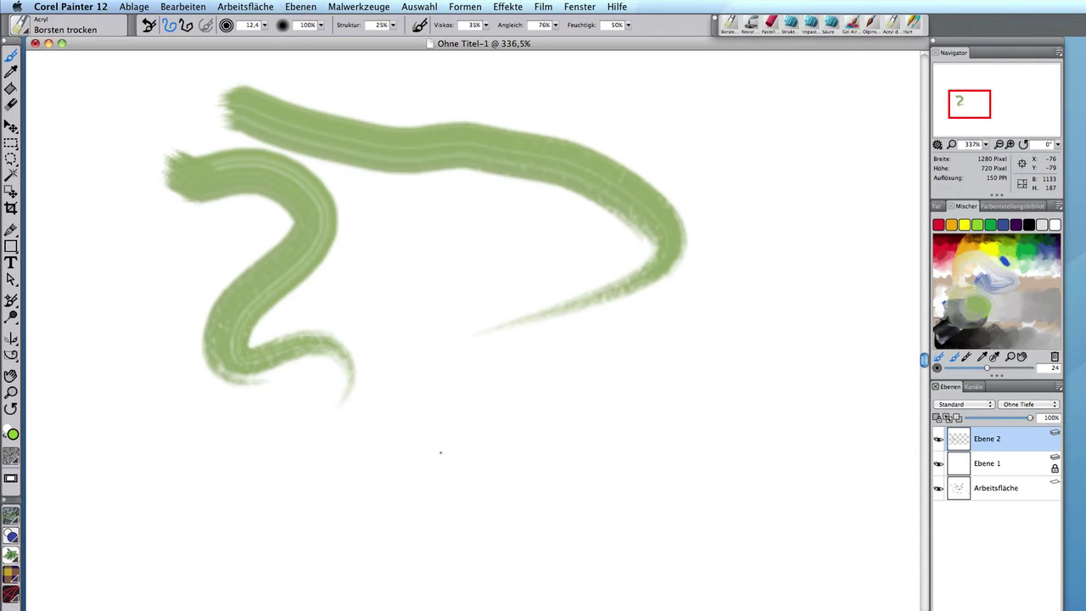
mouse_move(114, 550)
left_mouse_down()
mouse_move(690, 297)
mouse_move(907, 186)
mouse_move(893, 257)
mouse_move(861, 315)
mouse_move(828, 333)
left_mouse_up()
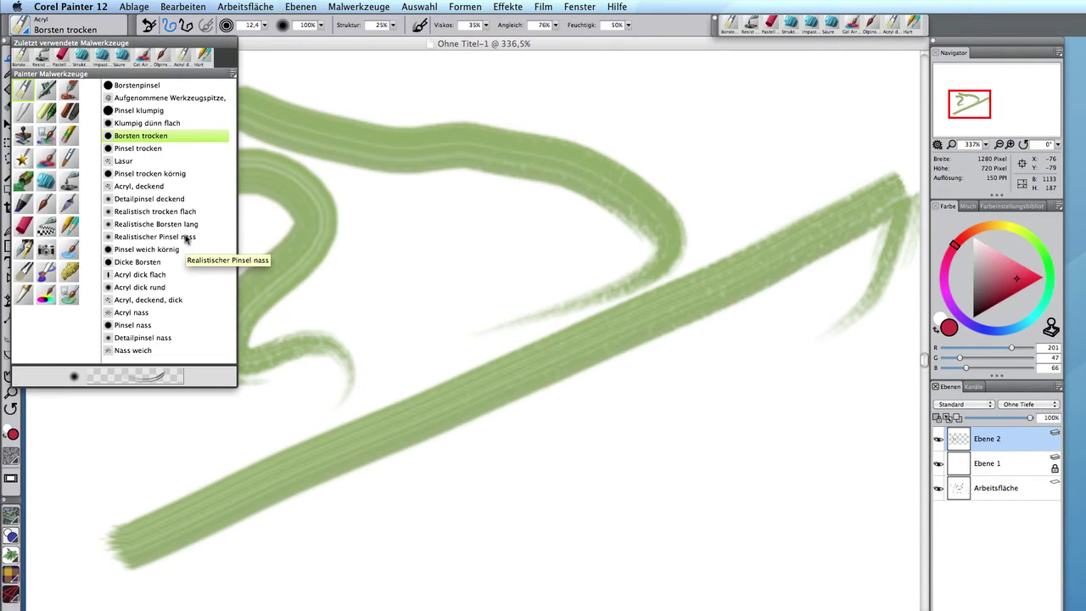
Paint large red loops over the green strokes with the Acryl brush Realistischer Pinsel nass at size 7.5.
left_click(190, 237)
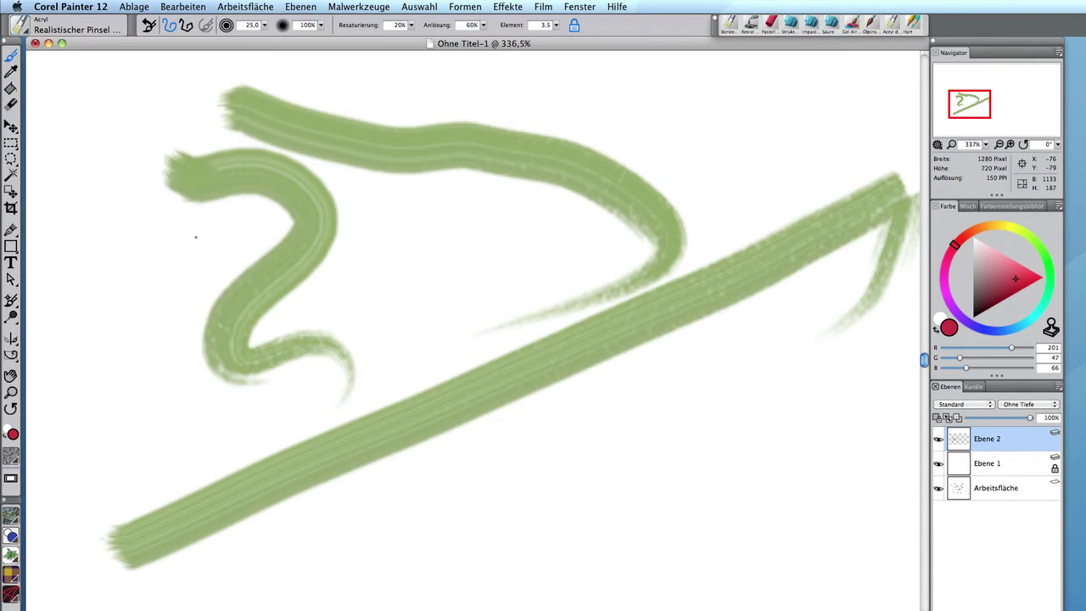
mouse_move(177, 248)
left_mouse_down()
mouse_move(212, 216)
mouse_move(173, 247)
mouse_move(480, 131)
mouse_move(674, 127)
mouse_move(581, 237)
mouse_move(417, 273)
mouse_move(273, 348)
mouse_move(179, 420)
mouse_move(322, 428)
mouse_move(657, 235)
mouse_move(721, 335)
mouse_move(509, 456)
mouse_move(349, 527)
mouse_move(509, 491)
mouse_move(836, 363)
mouse_move(602, 520)
mouse_move(183, 508)
mouse_move(170, 217)
mouse_move(772, 64)
mouse_move(212, 356)
mouse_move(591, 342)
mouse_move(757, 450)
mouse_move(819, 561)
left_mouse_up()
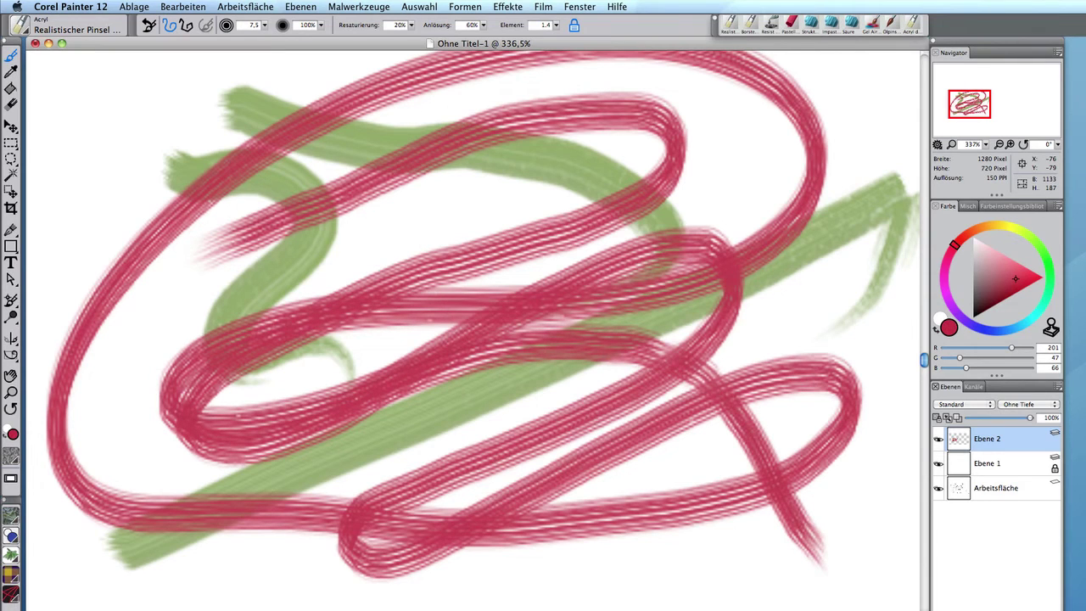
Paint crossing blue strokes and a small magenta mark over the loops with the Acryl brush Dicke Borsten.
mouse_move(954, 245)
left_mouse_down()
mouse_move(953, 284)
mouse_move(992, 329)
left_mouse_up()
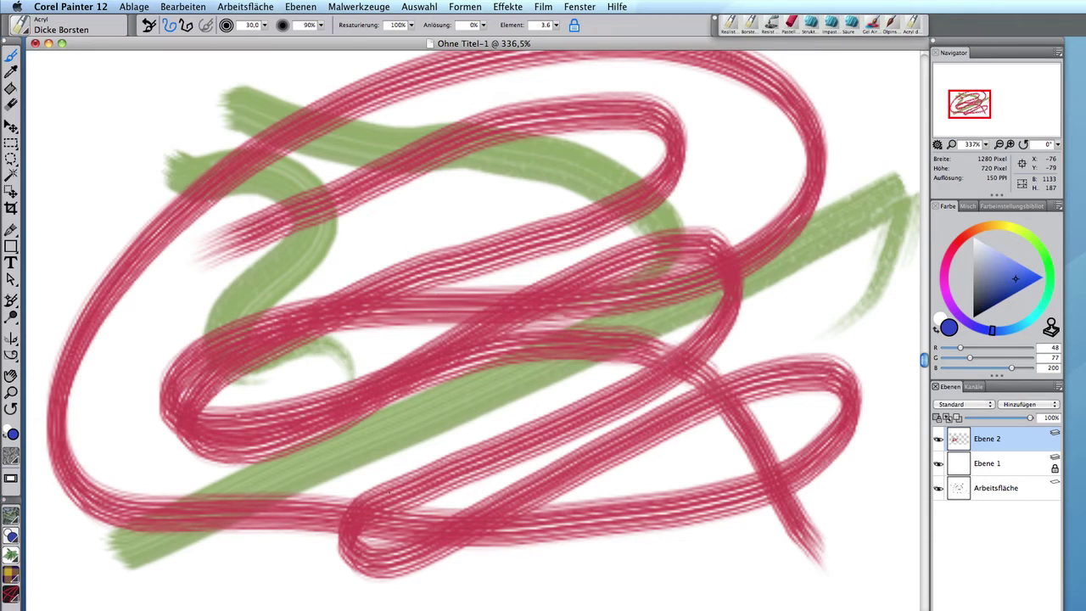
mouse_move(386, 500)
left_mouse_down()
mouse_move(432, 424)
mouse_move(526, 199)
mouse_move(547, 182)
left_mouse_up()
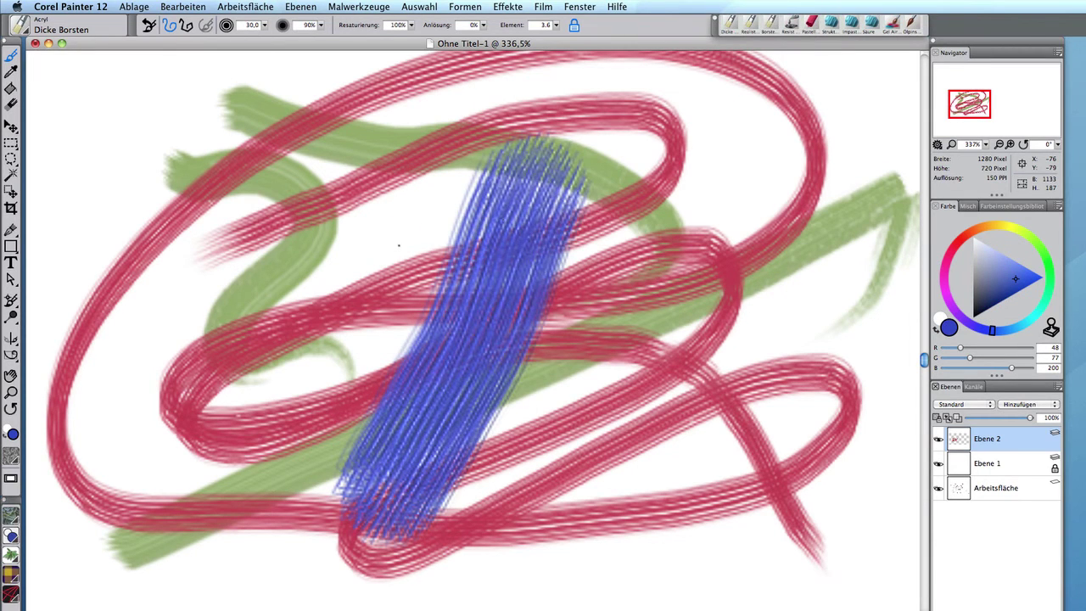
mouse_move(357, 221)
left_mouse_down()
mouse_move(484, 255)
mouse_move(653, 364)
mouse_move(635, 322)
mouse_move(555, 276)
mouse_move(636, 322)
mouse_move(623, 343)
mouse_move(560, 288)
mouse_move(581, 335)
mouse_move(623, 344)
mouse_move(597, 369)
mouse_move(555, 344)
mouse_move(564, 280)
left_mouse_up()
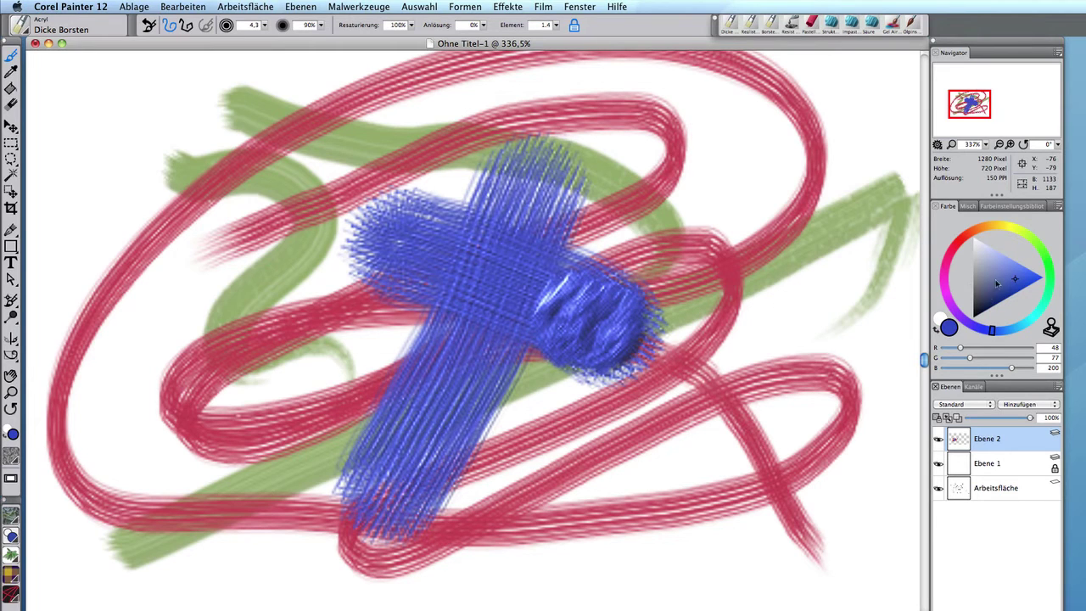
left_click_drag(952, 303, 947, 297)
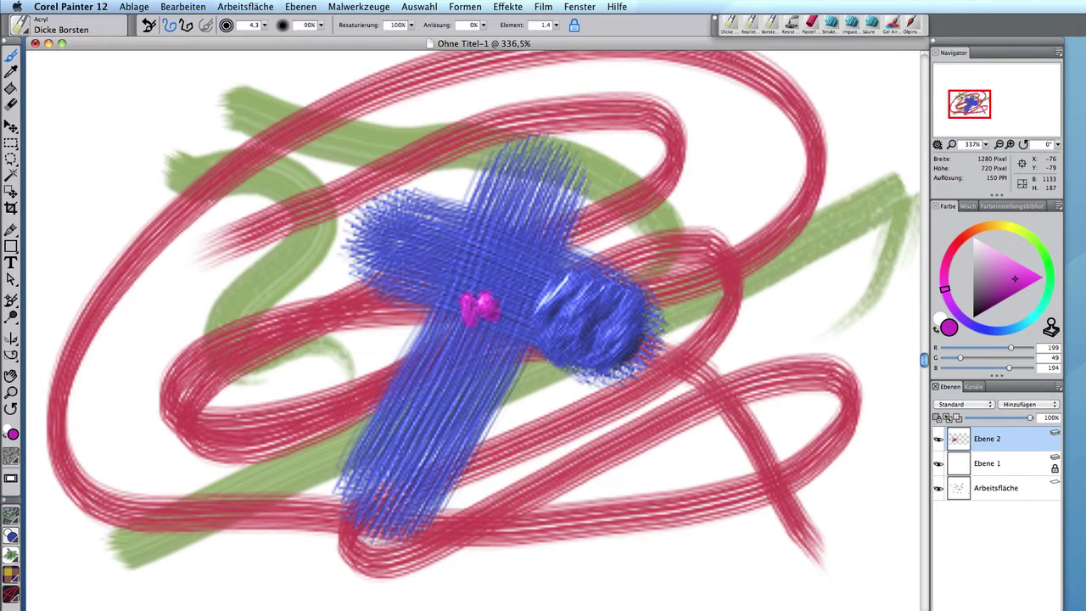
mouse_move(497, 307)
left_mouse_down()
mouse_move(553, 301)
mouse_move(572, 273)
mouse_move(529, 357)
mouse_move(542, 305)
left_mouse_up()
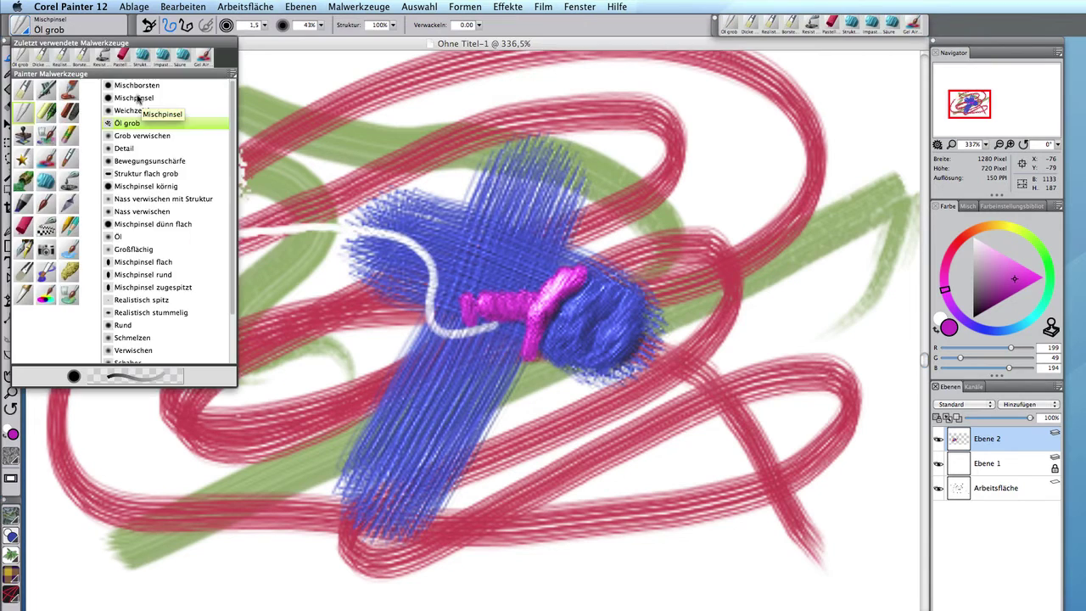
Blend magenta into the red, green and blue paint across the canvas with the Mischpinsel brush at size 20.
left_click(145, 108)
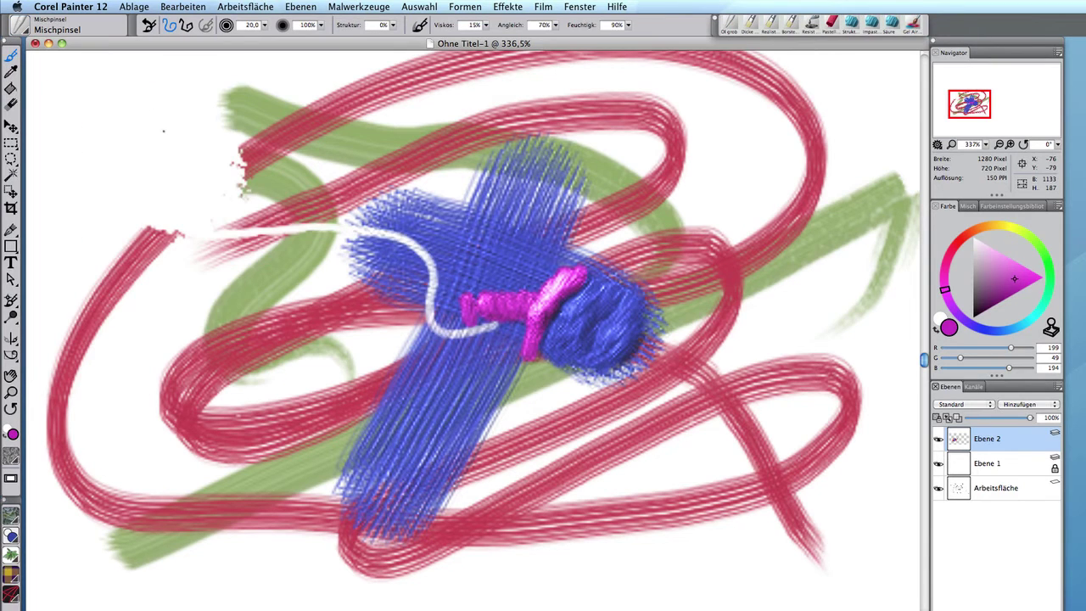
mouse_move(140, 127)
left_mouse_down()
mouse_move(236, 161)
mouse_move(437, 174)
mouse_move(538, 207)
mouse_move(509, 301)
mouse_move(246, 327)
mouse_move(149, 356)
mouse_move(195, 458)
mouse_move(314, 454)
mouse_move(530, 394)
mouse_move(627, 340)
mouse_move(708, 271)
mouse_move(788, 271)
mouse_move(755, 377)
mouse_move(670, 429)
mouse_move(111, 501)
mouse_move(119, 407)
mouse_move(169, 373)
mouse_move(390, 378)
left_mouse_up()
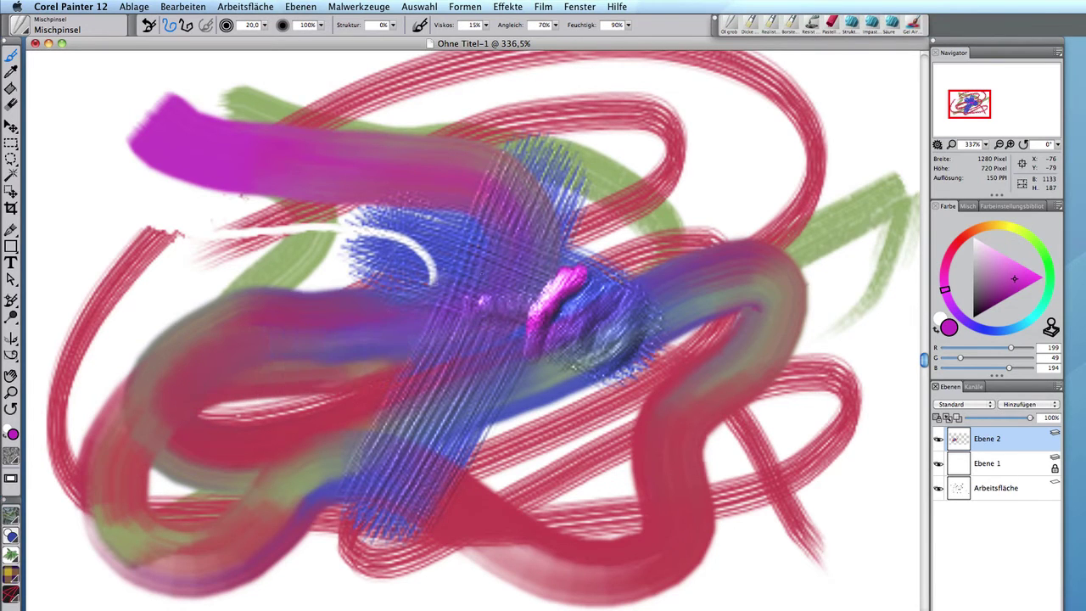
mouse_move(209, 365)
left_mouse_down()
mouse_move(218, 324)
mouse_move(286, 294)
mouse_move(405, 341)
mouse_move(480, 298)
mouse_move(470, 310)
mouse_move(581, 293)
left_mouse_up()
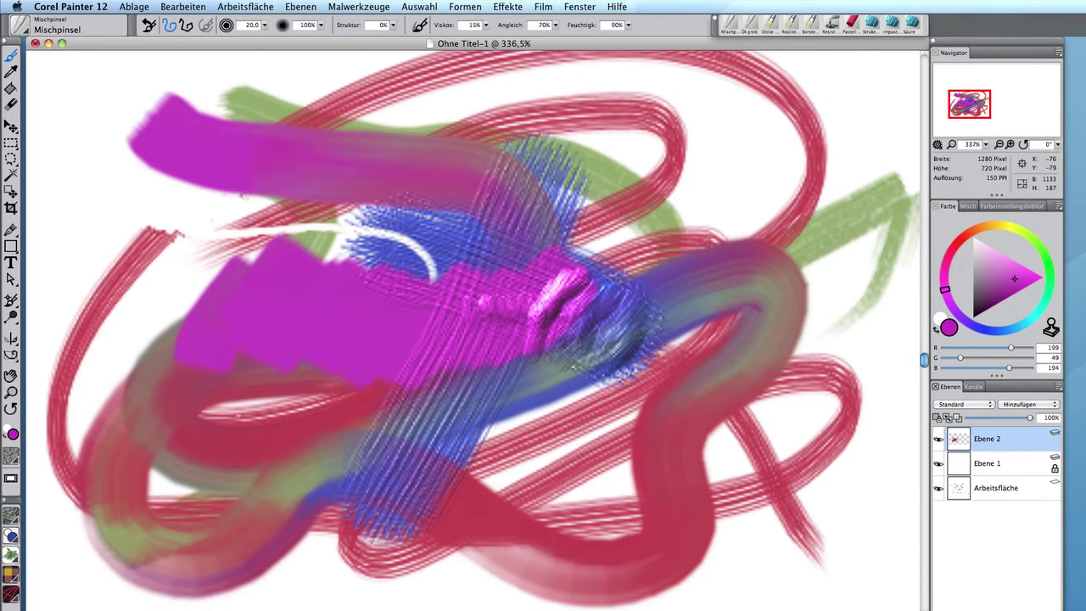
mouse_move(378, 208)
left_mouse_down()
mouse_move(445, 123)
mouse_move(662, 93)
mouse_move(683, 217)
mouse_move(873, 197)
mouse_move(725, 331)
mouse_move(802, 411)
mouse_move(827, 509)
mouse_move(747, 566)
mouse_move(560, 543)
mouse_move(542, 424)
mouse_move(789, 293)
mouse_move(678, 191)
mouse_move(789, 64)
mouse_move(547, 144)
left_mouse_up()
mouse_move(339, 394)
left_mouse_down()
mouse_move(284, 604)
mouse_move(204, 604)
mouse_move(72, 81)
left_mouse_up()
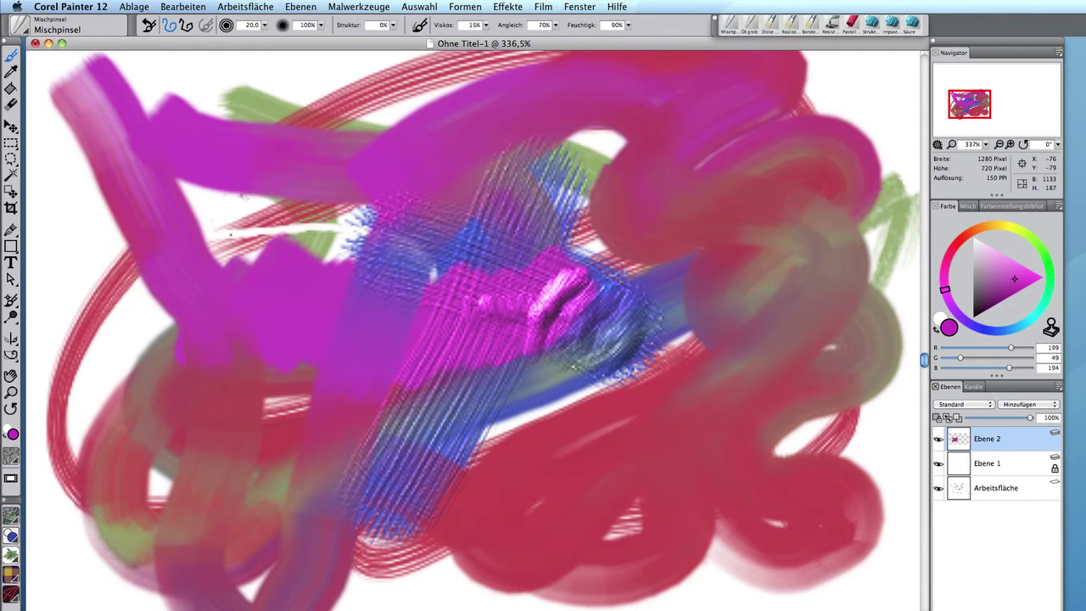
Smear the painted colours into streaks across the canvas with the Mischpinsel variant Wasserkamm.
left_click(25, 31)
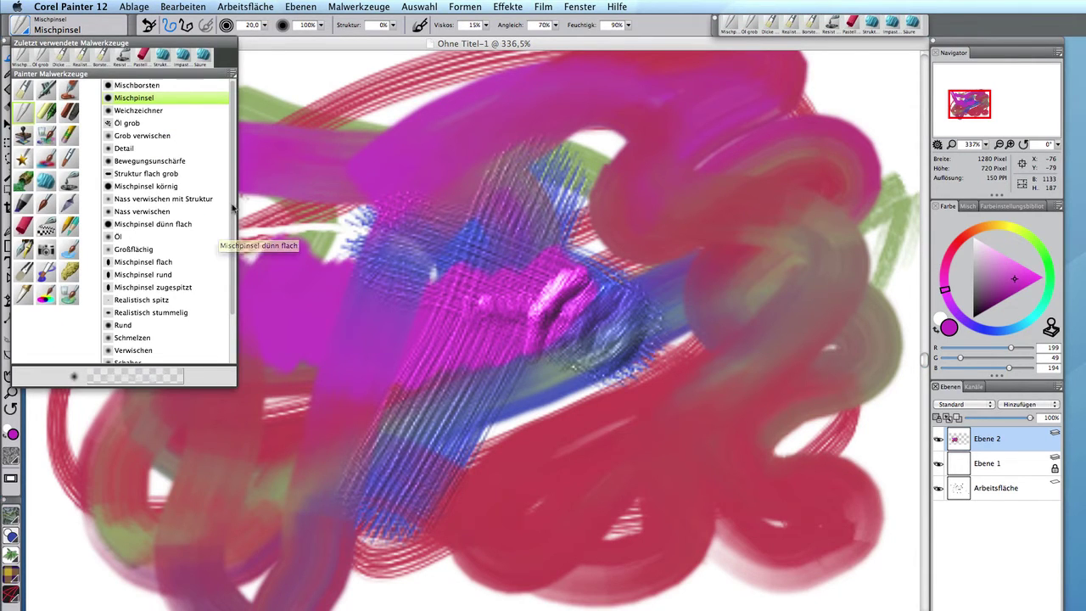
scroll(233, 212, "down", 3)
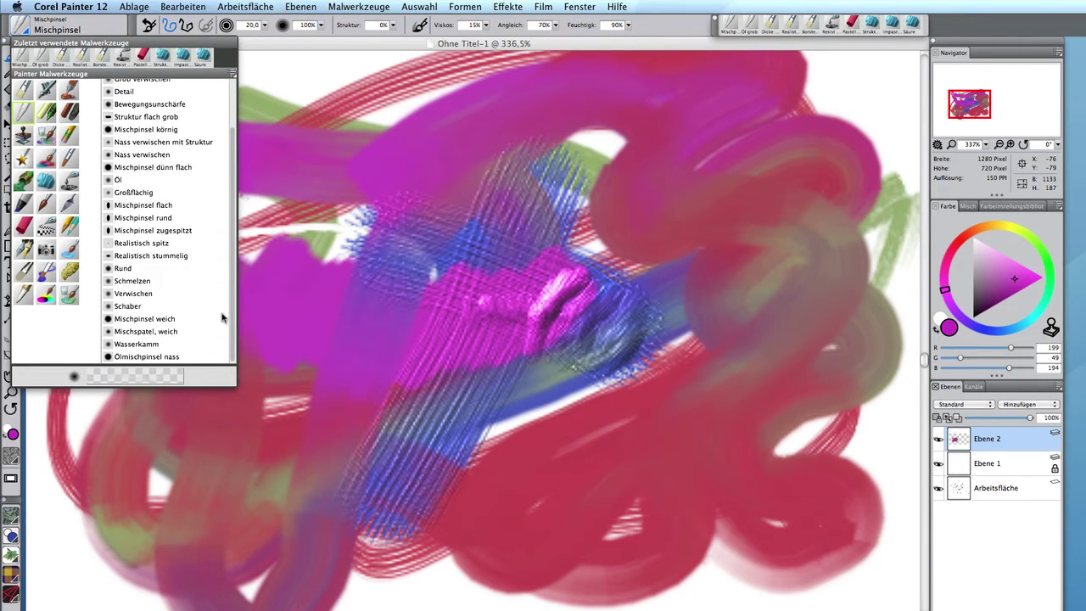
left_click(151, 345)
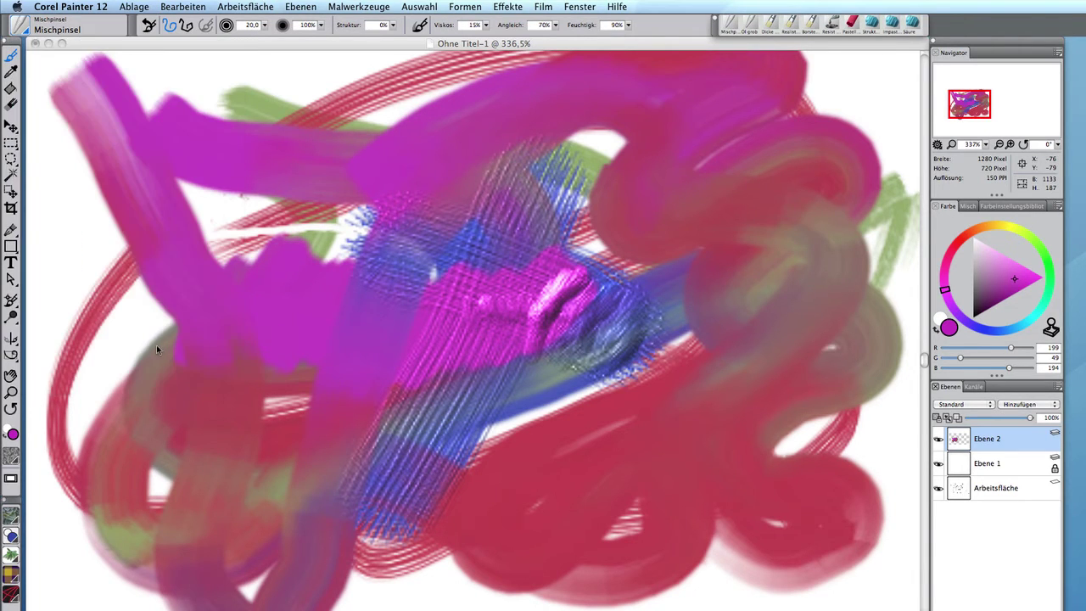
mouse_move(193, 196)
left_mouse_down()
mouse_move(324, 271)
mouse_move(424, 288)
left_mouse_up()
left_click_drag(234, 199, 378, 292)
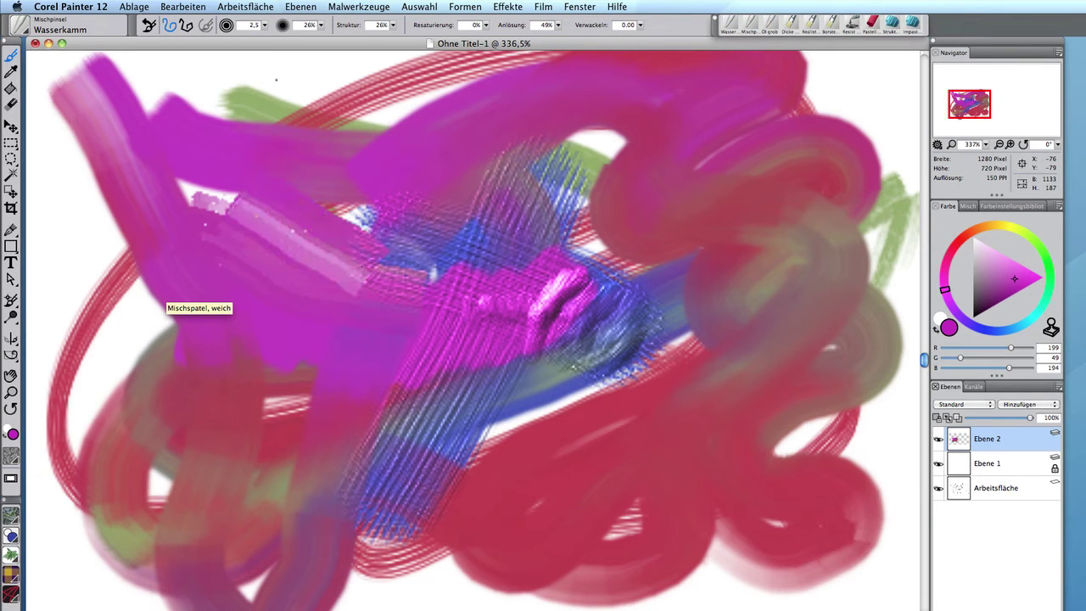
mouse_move(254, 93)
left_mouse_down()
mouse_move(348, 200)
mouse_move(373, 254)
left_mouse_up()
left_click_drag(356, 64, 398, 271)
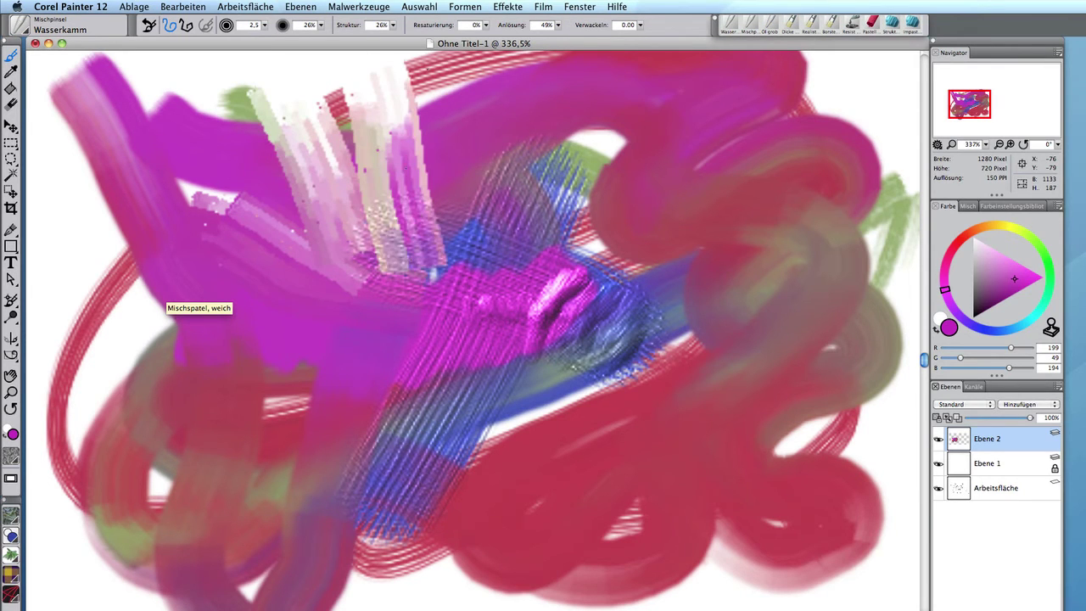
mouse_move(433, 52)
left_mouse_down()
mouse_move(434, 212)
mouse_move(413, 352)
mouse_move(420, 386)
left_mouse_up()
mouse_move(412, 195)
left_mouse_down()
mouse_move(491, 335)
mouse_move(602, 441)
left_mouse_up()
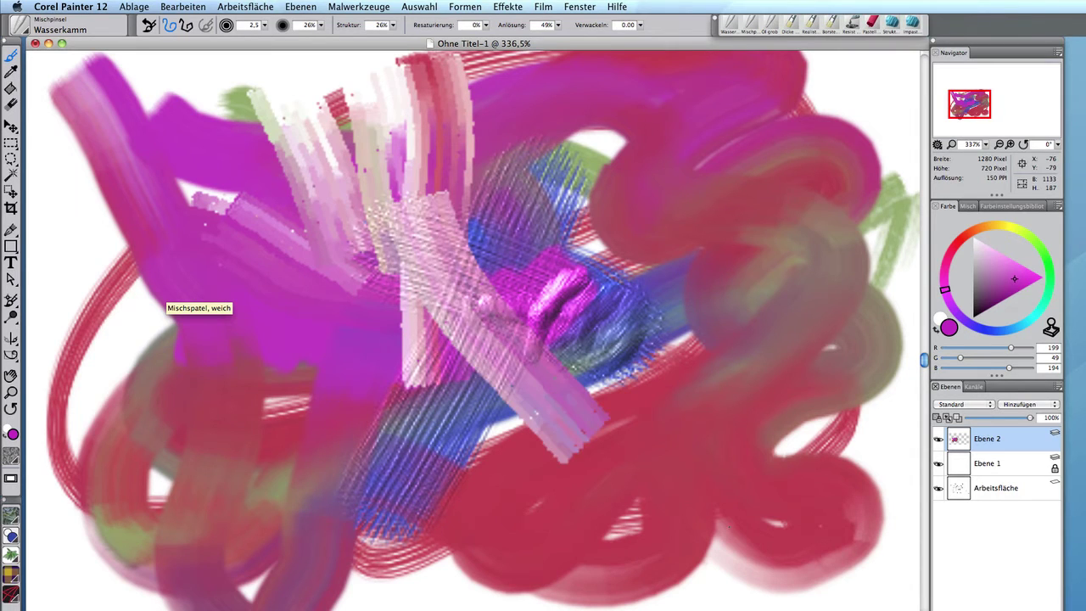
left_click_drag(404, 387, 271, 403)
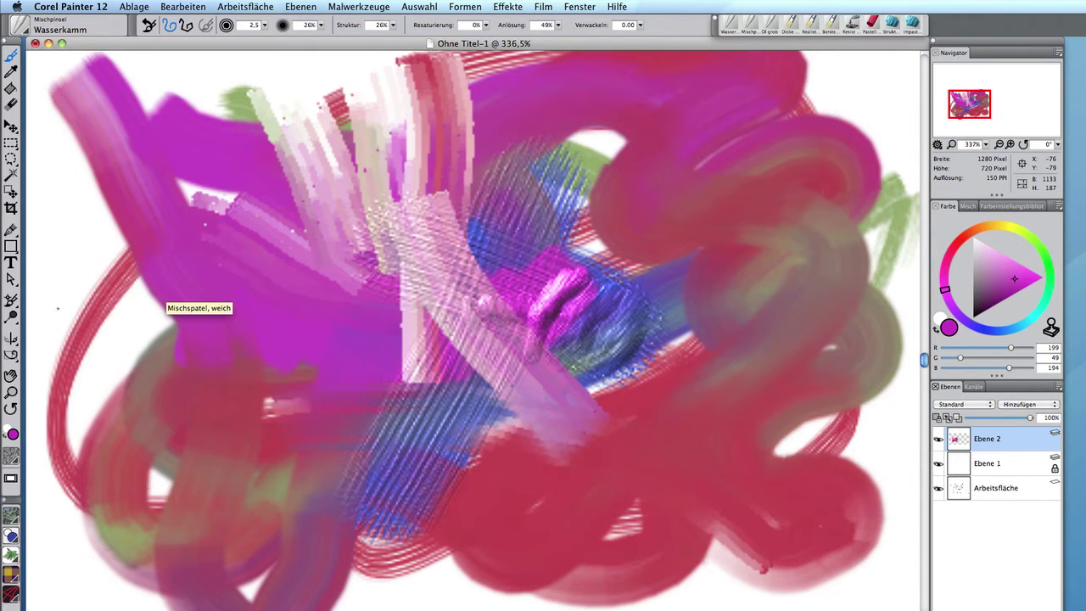
mouse_move(66, 332)
left_mouse_down()
mouse_move(225, 373)
mouse_move(413, 380)
left_mouse_up()
left_click_drag(157, 483, 89, 577)
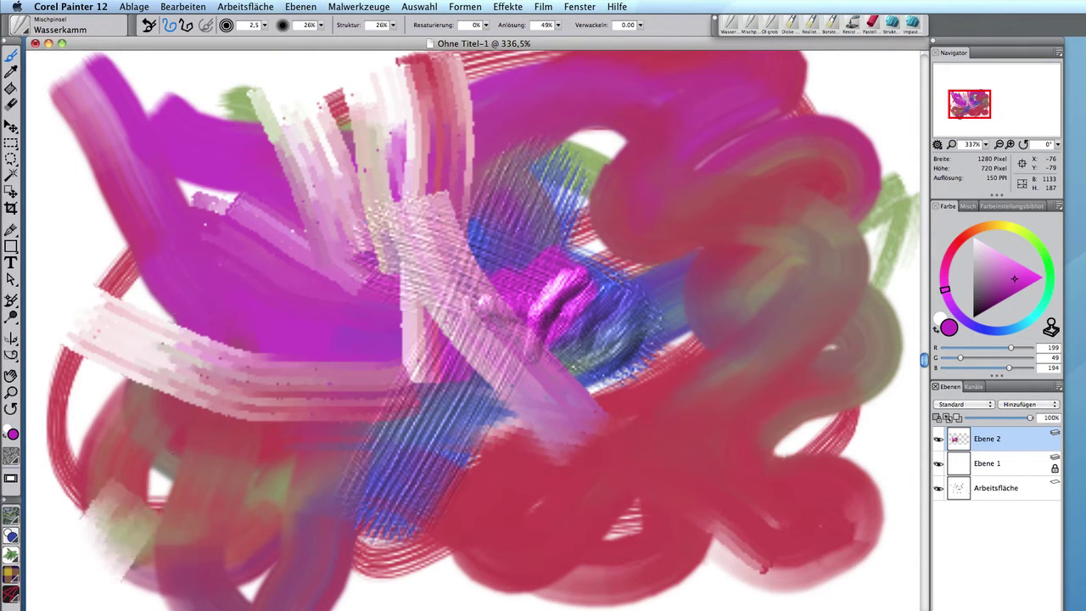
mouse_move(114, 513)
left_mouse_down()
mouse_move(364, 254)
mouse_move(397, 235)
left_mouse_up()
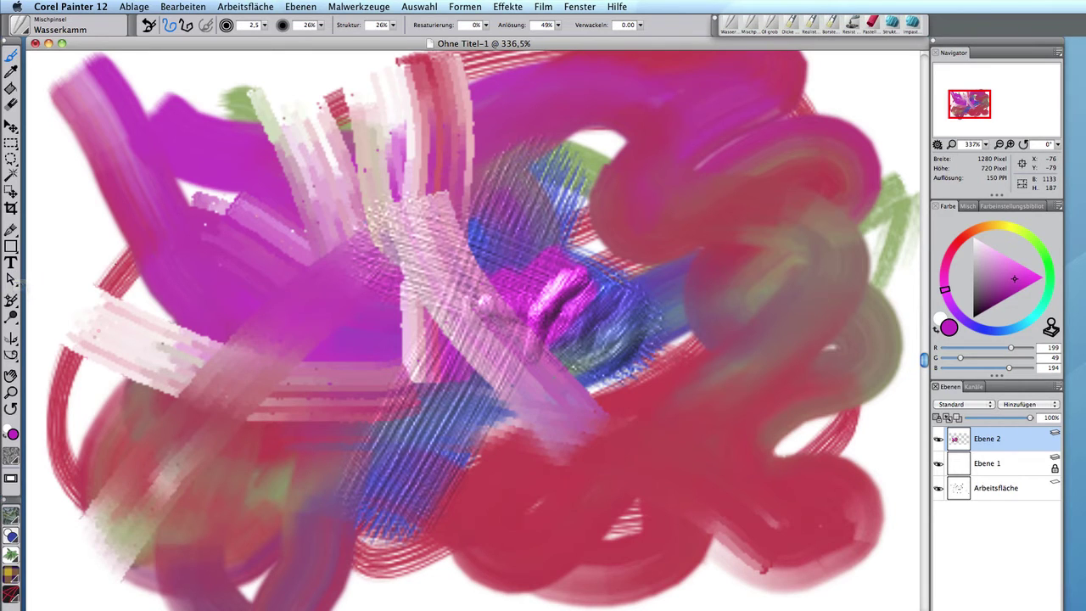
mouse_move(94, 293)
left_mouse_down()
mouse_move(238, 223)
mouse_move(187, 203)
mouse_move(270, 174)
left_mouse_up()
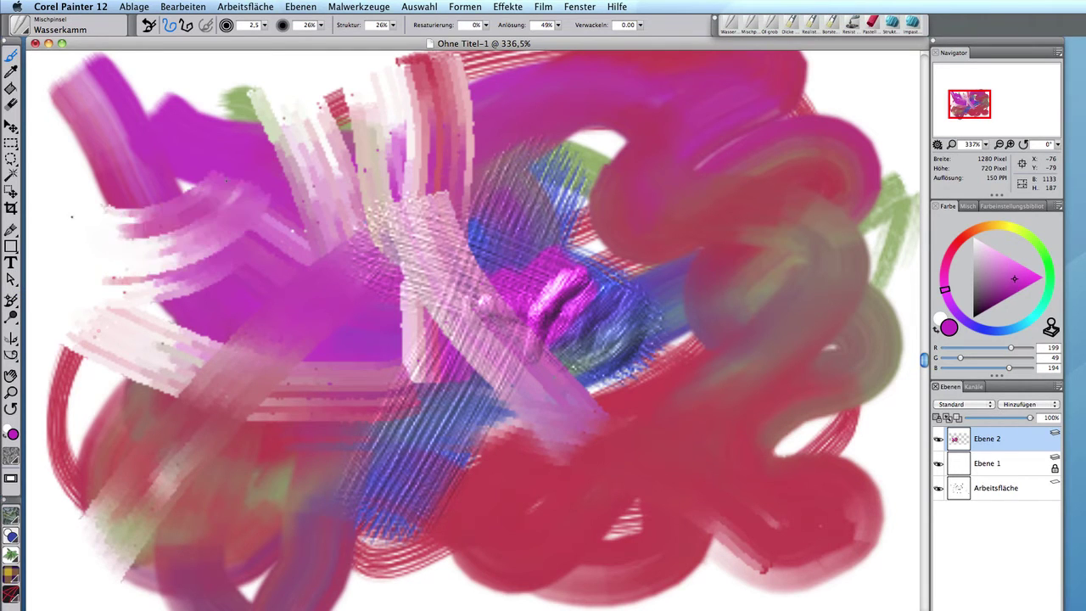
left_click_drag(94, 239, 197, 144)
left_click_drag(170, 203, 89, 118)
left_click_drag(149, 182, 67, 100)
mouse_move(119, 168)
left_mouse_down()
mouse_move(53, 90)
mouse_move(65, 59)
left_mouse_up()
left_click_drag(153, 216, 85, 80)
left_click_drag(183, 233, 123, 119)
left_click_drag(183, 284, 136, 216)
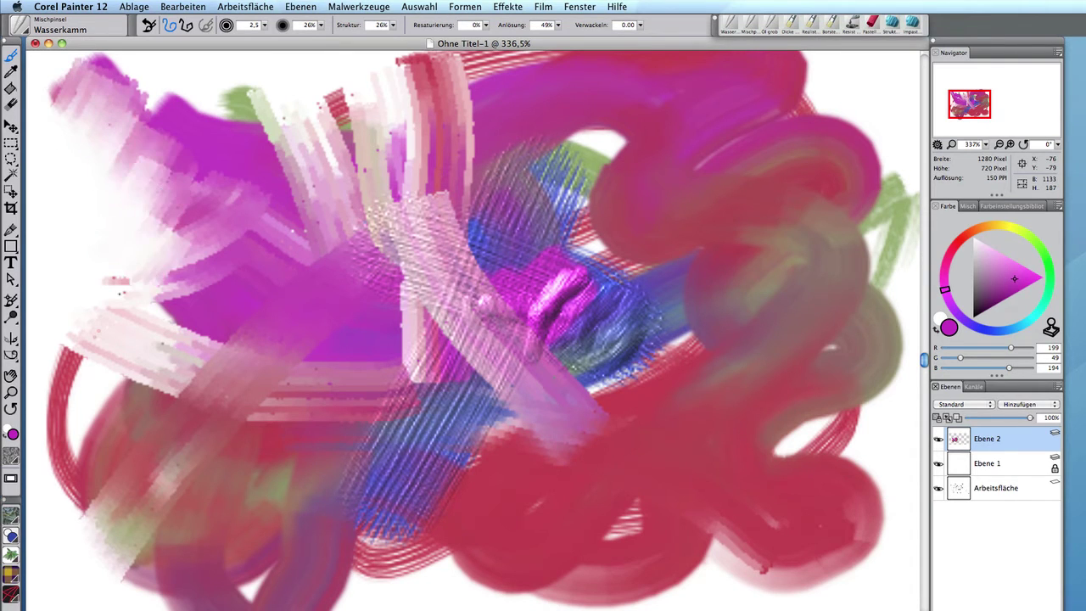
left_click_drag(204, 322, 110, 254)
mouse_move(156, 309)
left_mouse_down()
mouse_move(335, 335)
mouse_move(594, 458)
left_mouse_up()
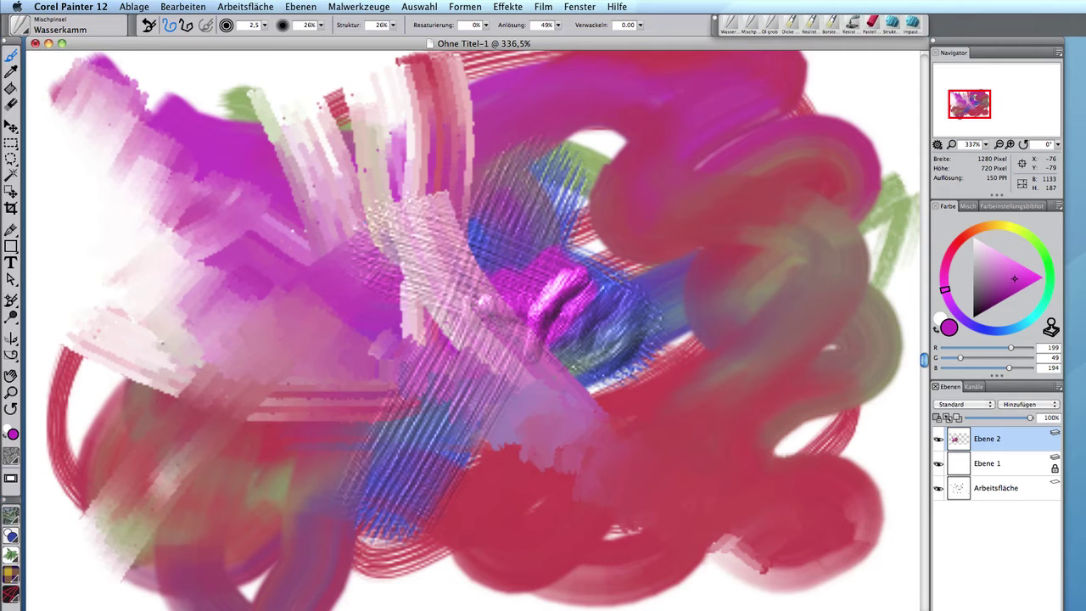
Delete the painted layer Ebene 2 and place the photo columbo_see3.jpg on the canvas.
key("Delete")
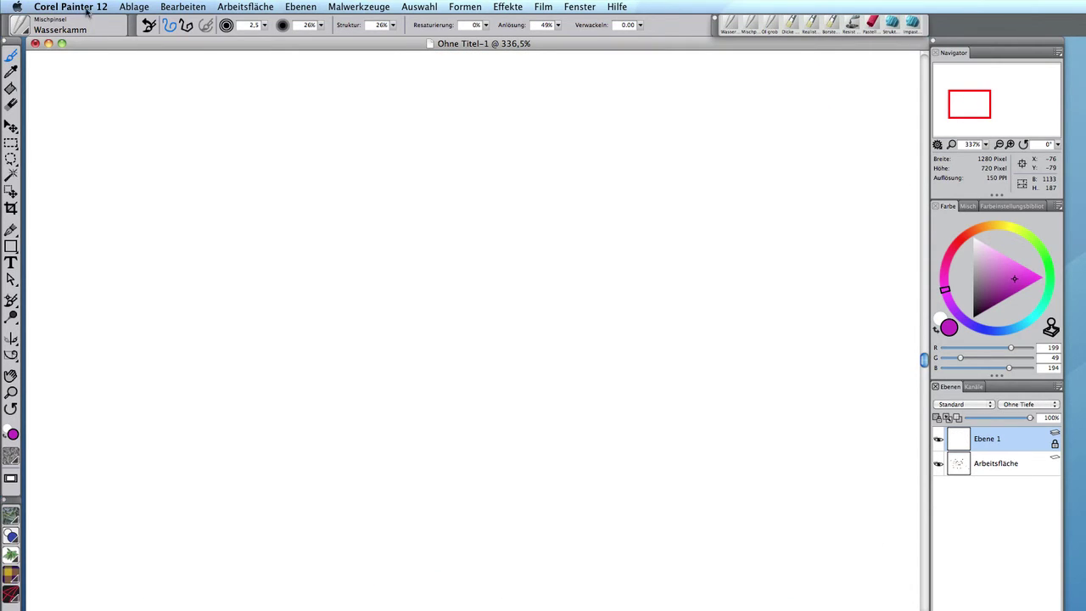
left_click(131, 7)
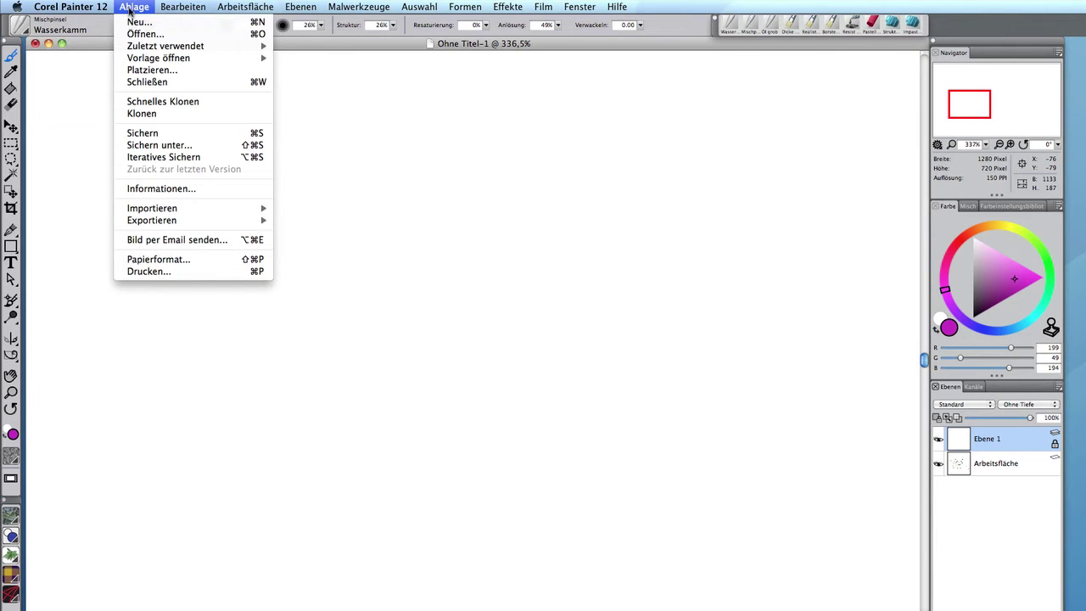
left_click(150, 72)
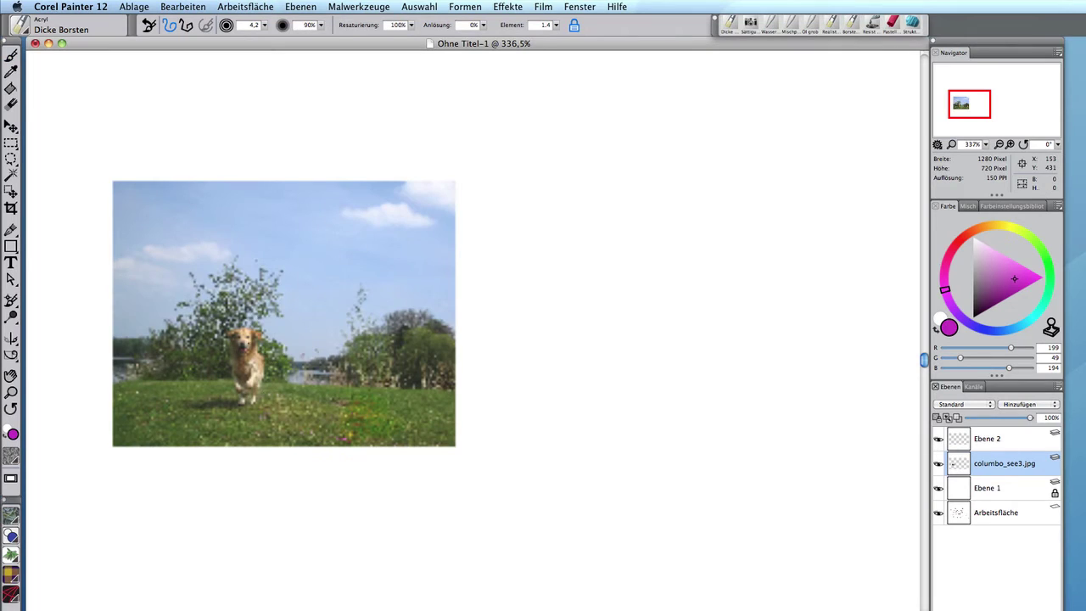
Choose the Photo brush Sättigung ändern for the columbo_see3.jpg layer.
left_click(21, 32)
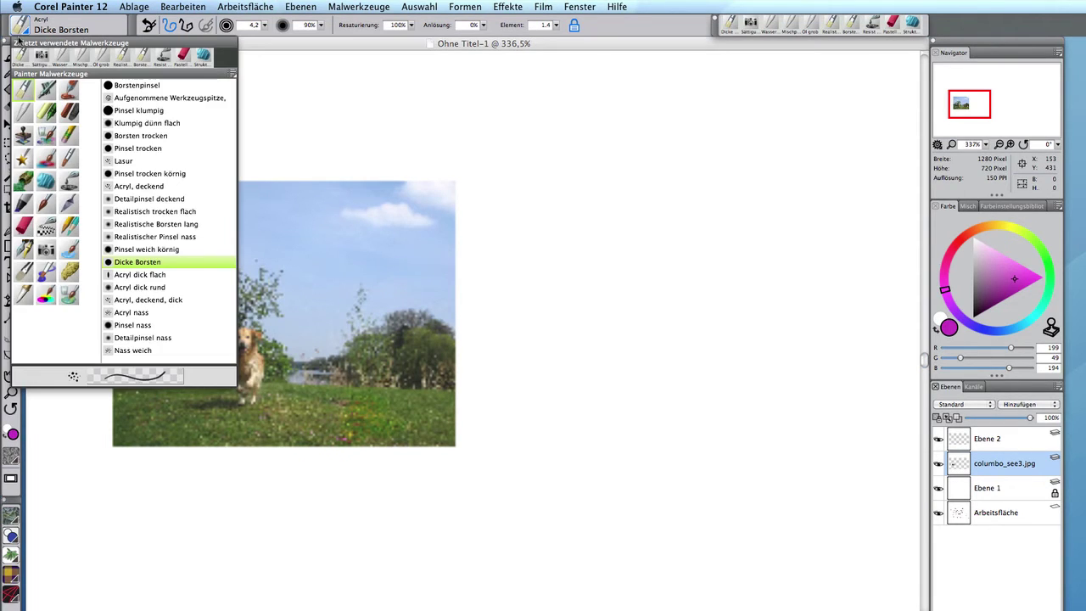
left_click(46, 251)
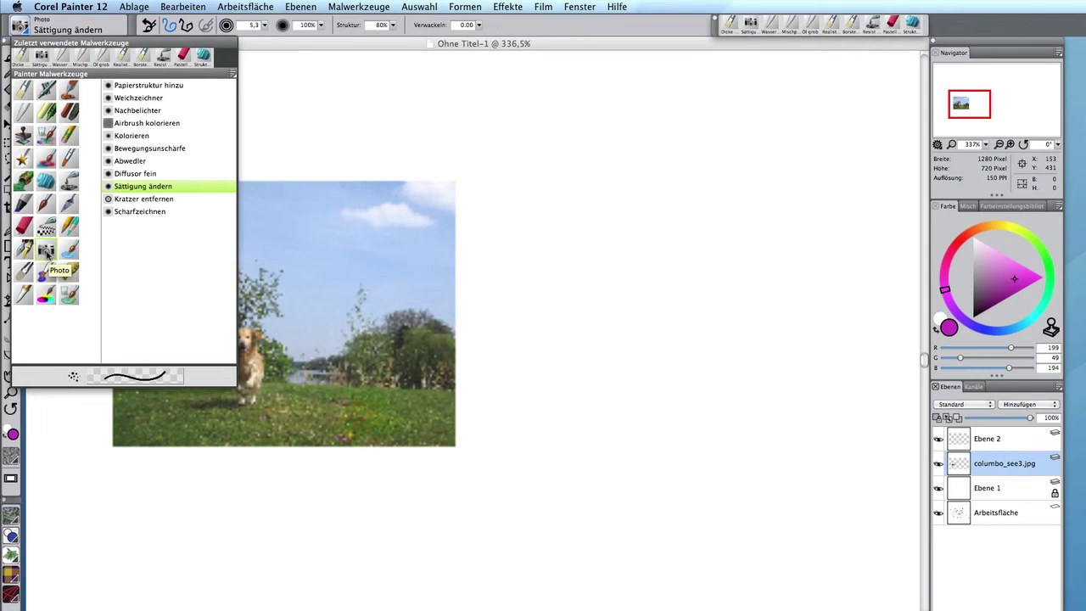
left_click(157, 187)
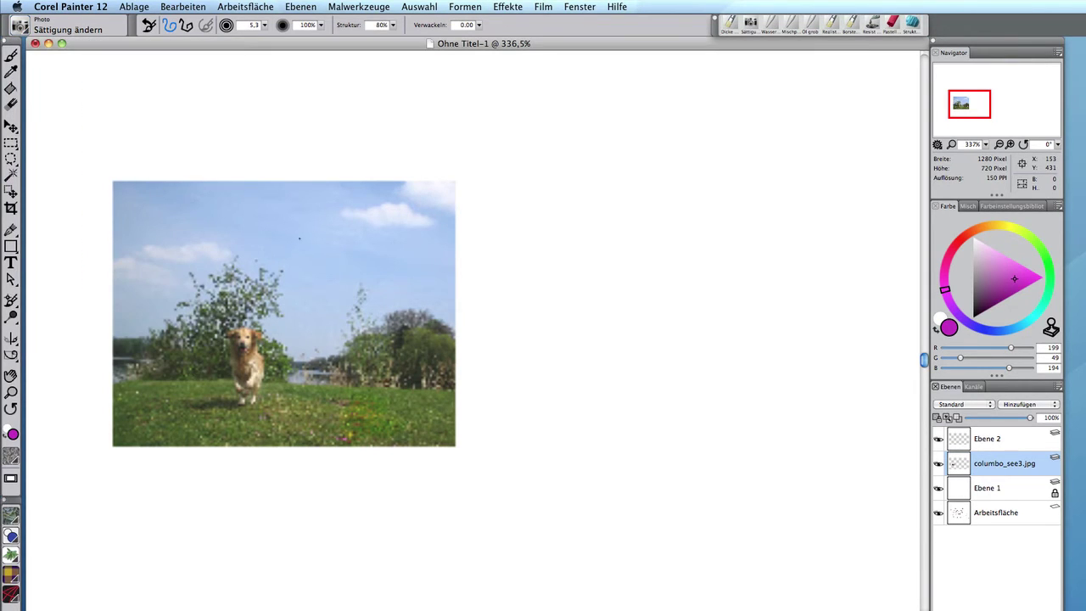
Intensify the photo's sky colours with Sättigung ändern and tint both groups of bushes magenta with the Photo brush Airbrush kolorieren.
mouse_move(313, 215)
left_mouse_down()
mouse_move(424, 203)
mouse_move(128, 206)
mouse_move(168, 223)
mouse_move(365, 209)
mouse_move(424, 225)
mouse_move(125, 259)
mouse_move(140, 314)
mouse_move(204, 233)
mouse_move(170, 255)
mouse_move(335, 239)
mouse_move(441, 280)
mouse_move(284, 272)
left_mouse_up()
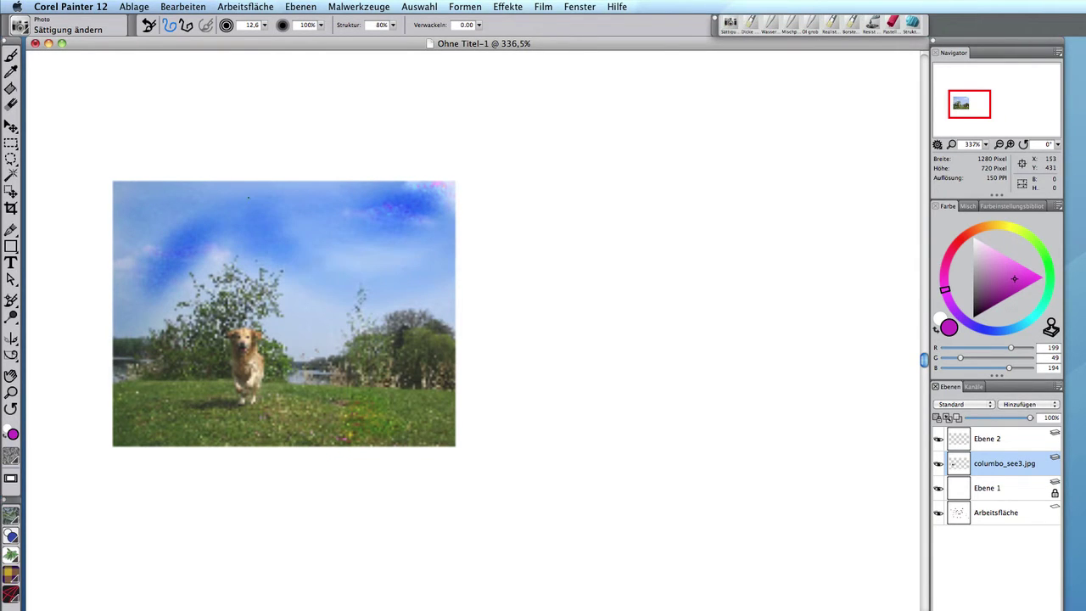
left_click(19, 32)
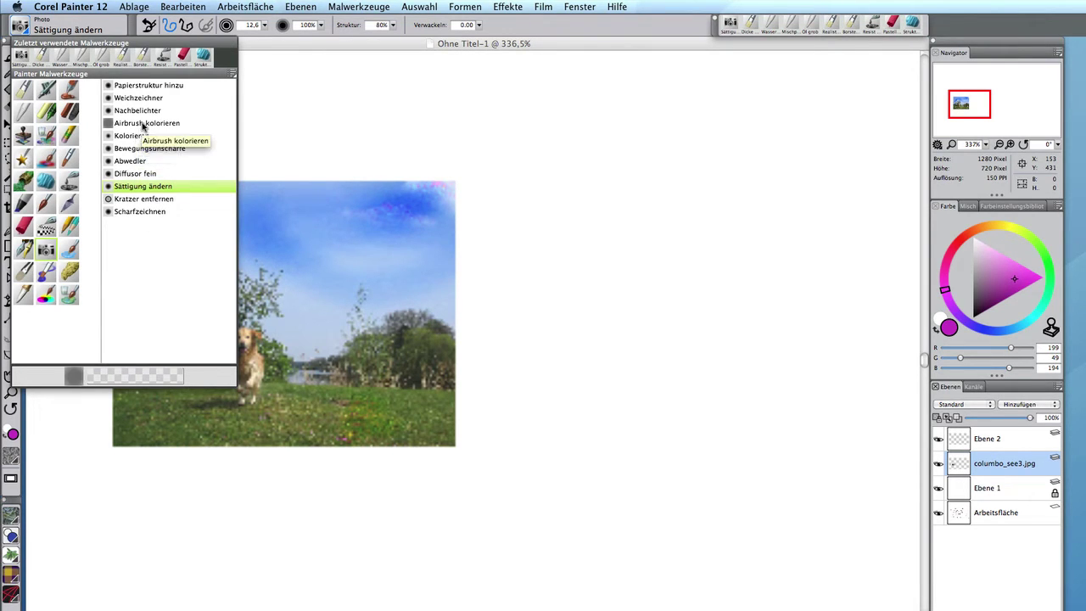
left_click(146, 126)
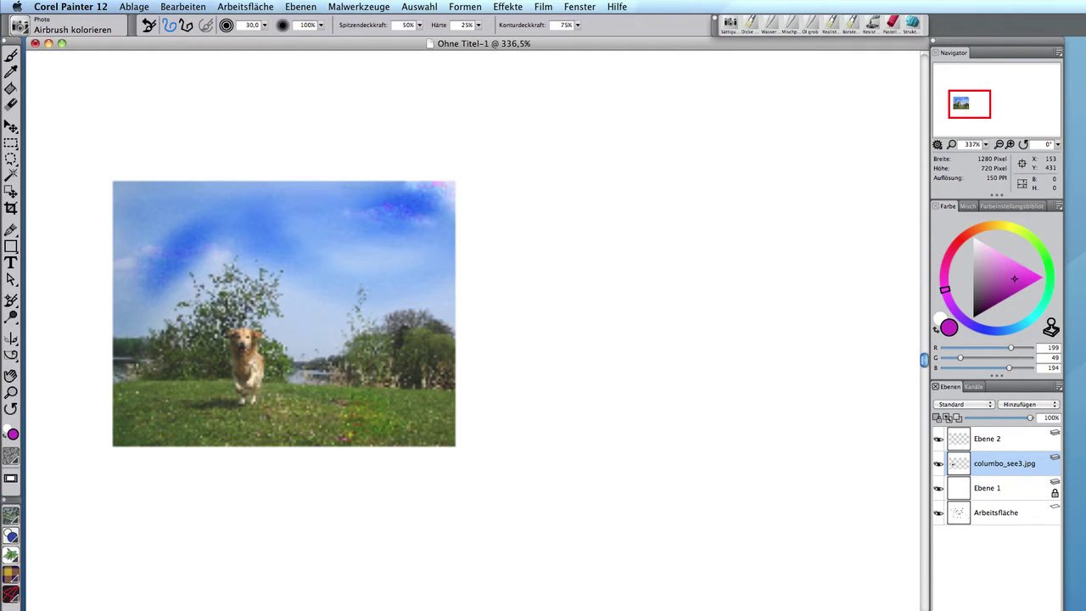
mouse_move(323, 327)
left_mouse_down()
mouse_move(361, 366)
mouse_move(364, 352)
mouse_move(395, 334)
mouse_move(462, 352)
left_mouse_up()
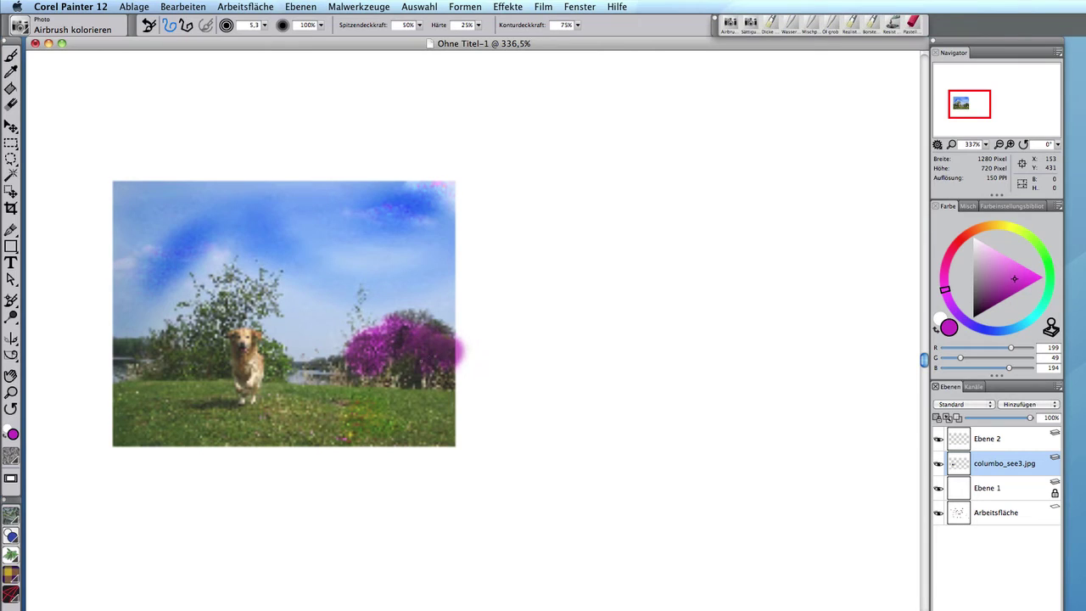
left_click_drag(409, 321, 434, 315)
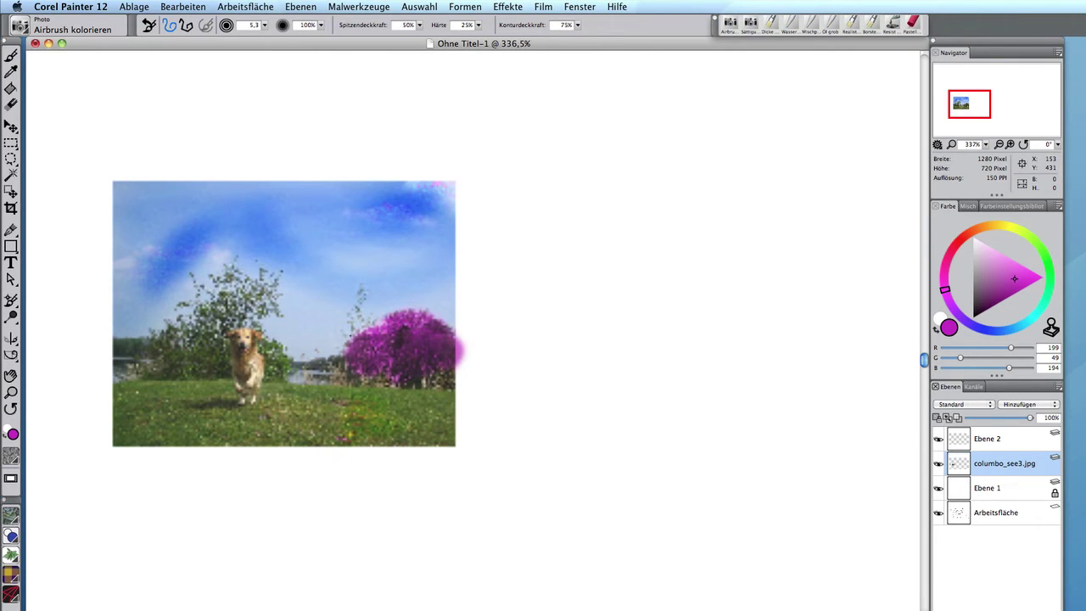
mouse_move(139, 375)
left_mouse_down()
mouse_move(219, 361)
mouse_move(191, 336)
mouse_move(234, 268)
mouse_move(251, 284)
mouse_move(216, 292)
mouse_move(255, 284)
mouse_move(250, 301)
mouse_move(286, 375)
left_mouse_up()
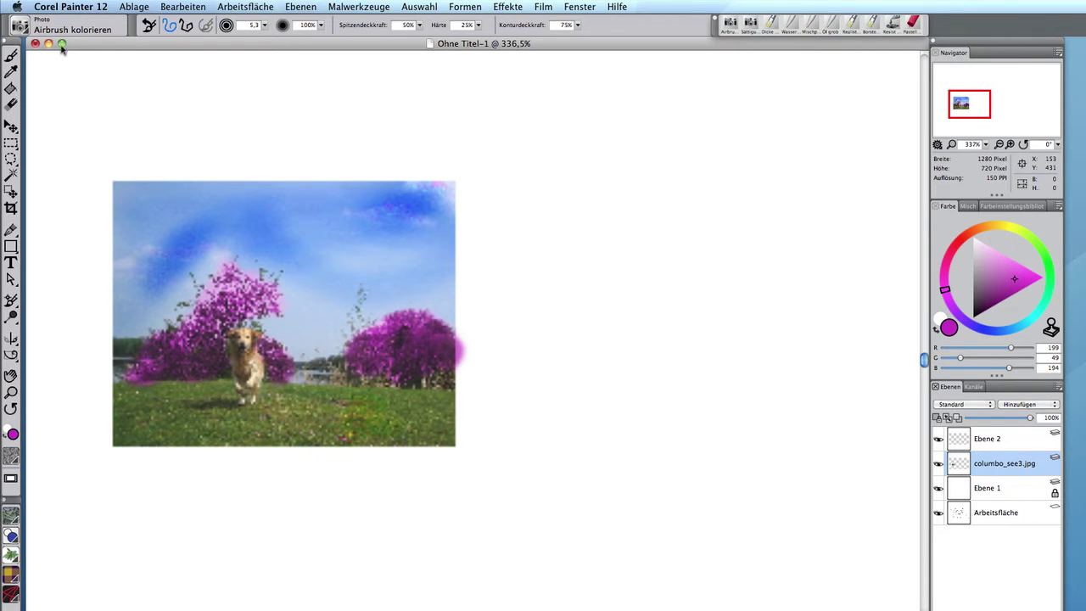
Choose the Photo brush Kolorieren and set the painting colour to blue with R 27, G 44, B 207.
left_click(24, 29)
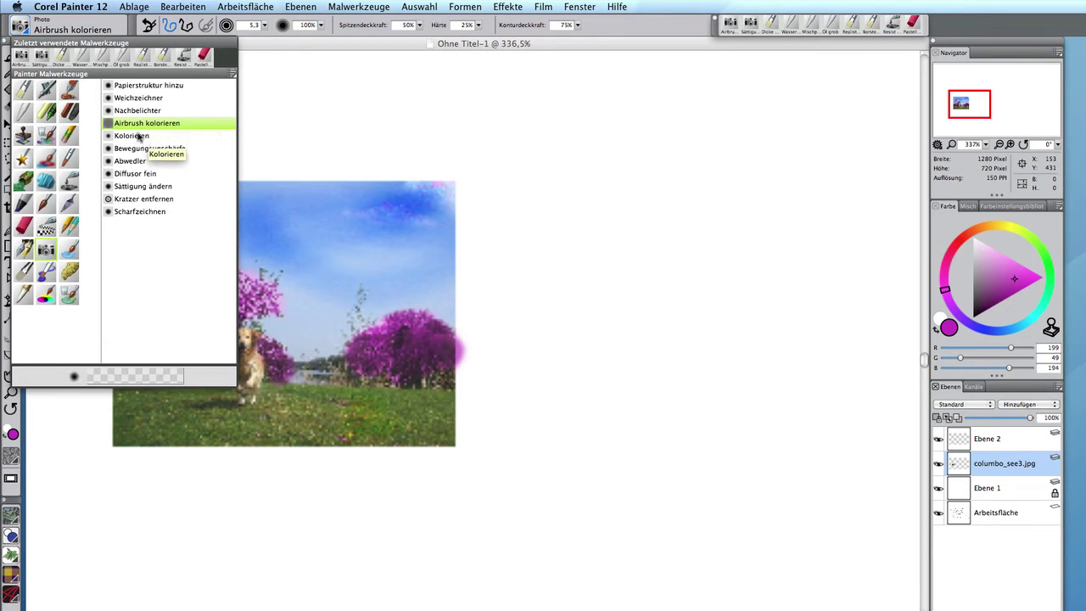
left_click(138, 136)
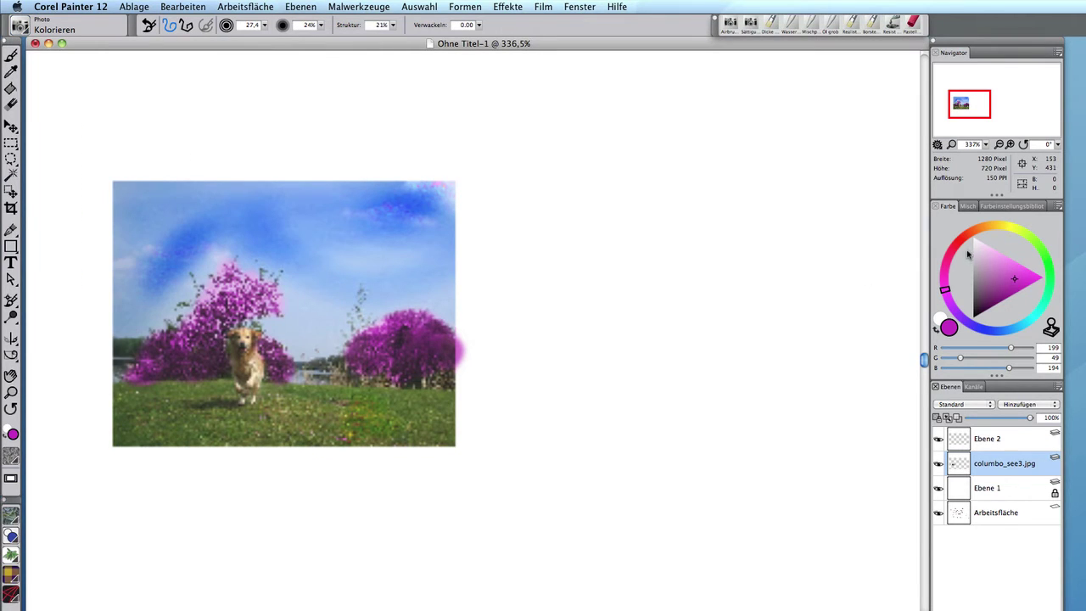
mouse_move(990, 226)
left_mouse_down()
mouse_move(1051, 273)
mouse_move(988, 329)
left_mouse_up()
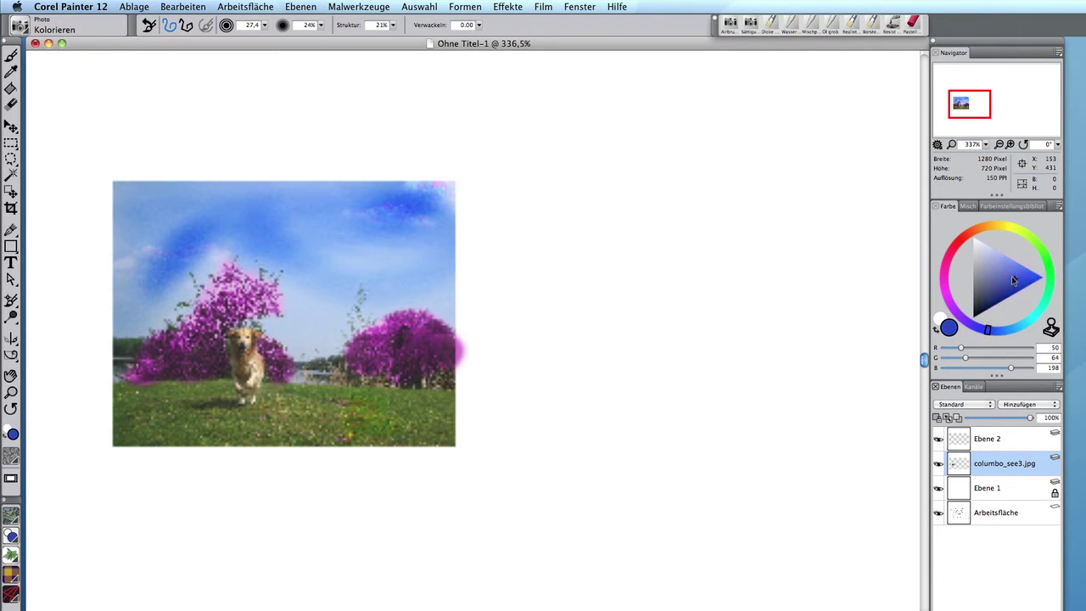
left_click_drag(1012, 280, 1023, 280)
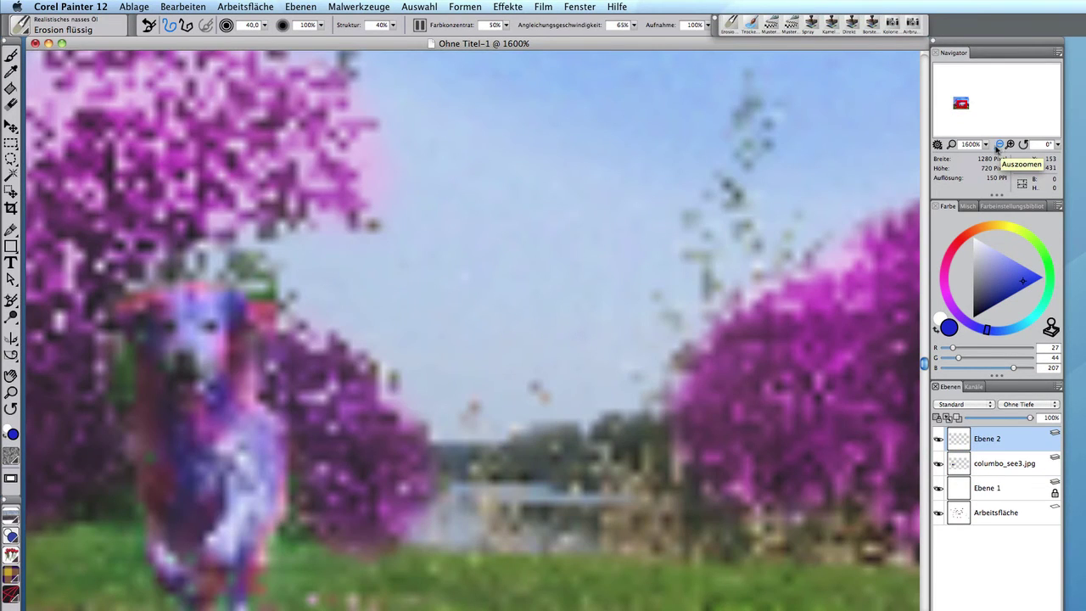
Paint thick blue strokes and a closed loop across the photo's sky on Ebene 2 with the wet oil brush Erosion flüssig.
left_click(998, 146)
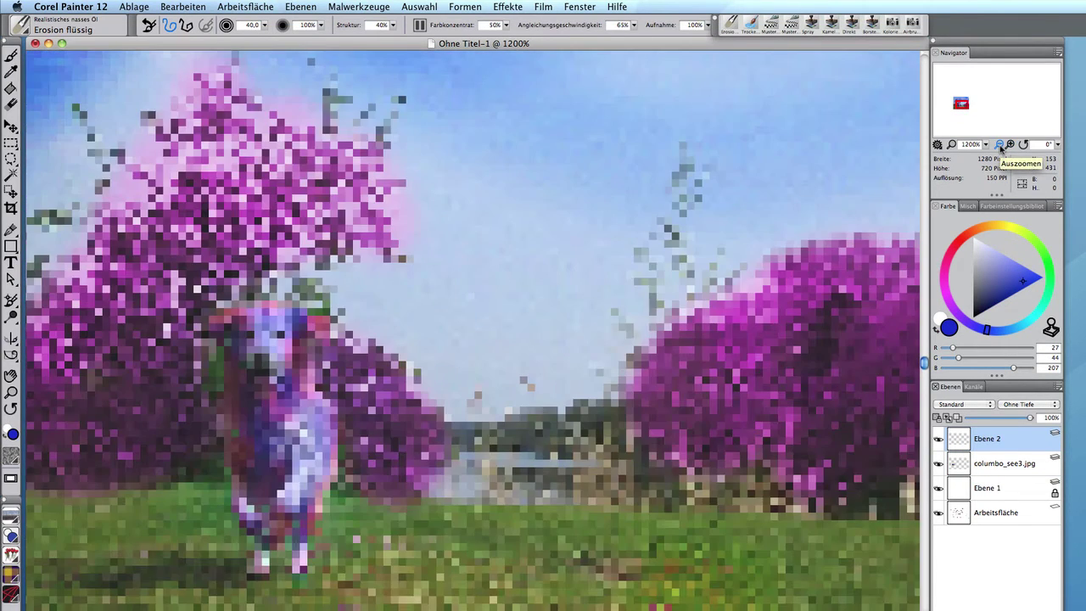
left_click(1000, 146)
left_click(1000, 146)
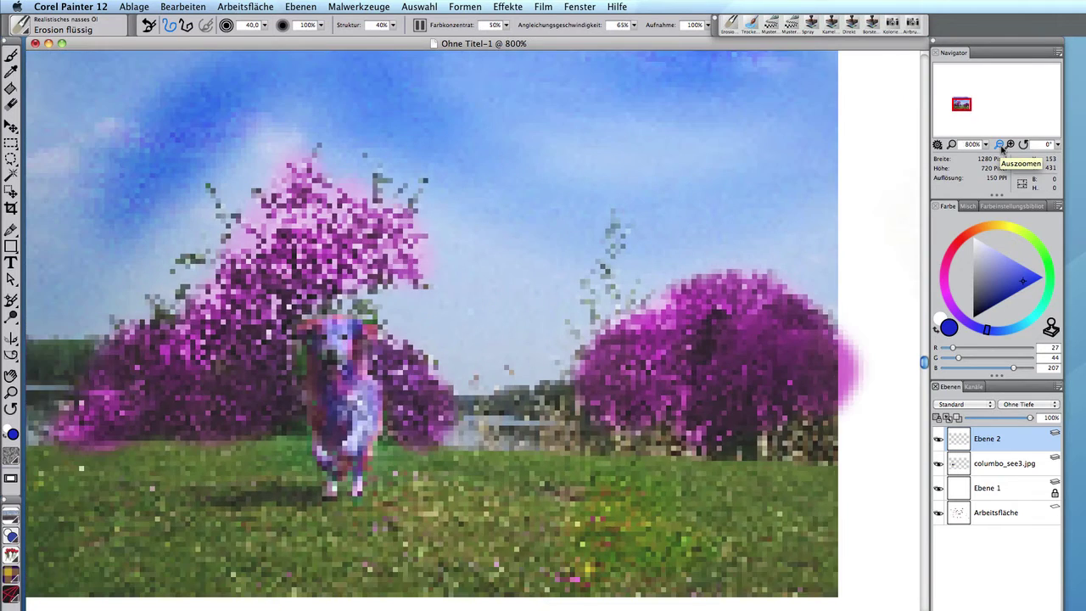
left_click(1000, 146)
left_click(999, 146)
left_click(1000, 146)
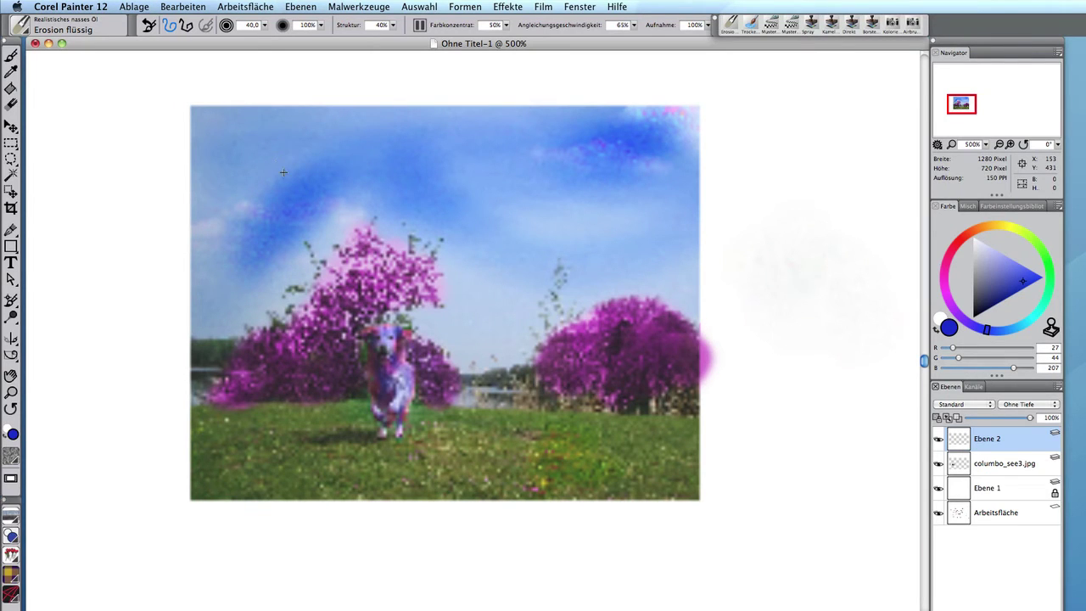
left_click_drag(283, 172, 287, 171)
mouse_move(218, 169)
left_mouse_down()
mouse_move(285, 137)
mouse_move(219, 149)
mouse_move(291, 116)
mouse_move(246, 104)
mouse_move(195, 126)
mouse_move(203, 92)
mouse_move(183, 137)
mouse_move(203, 178)
mouse_move(201, 206)
mouse_move(225, 208)
mouse_move(222, 301)
mouse_move(341, 165)
mouse_move(473, 141)
mouse_move(555, 159)
mouse_move(666, 162)
left_mouse_up()
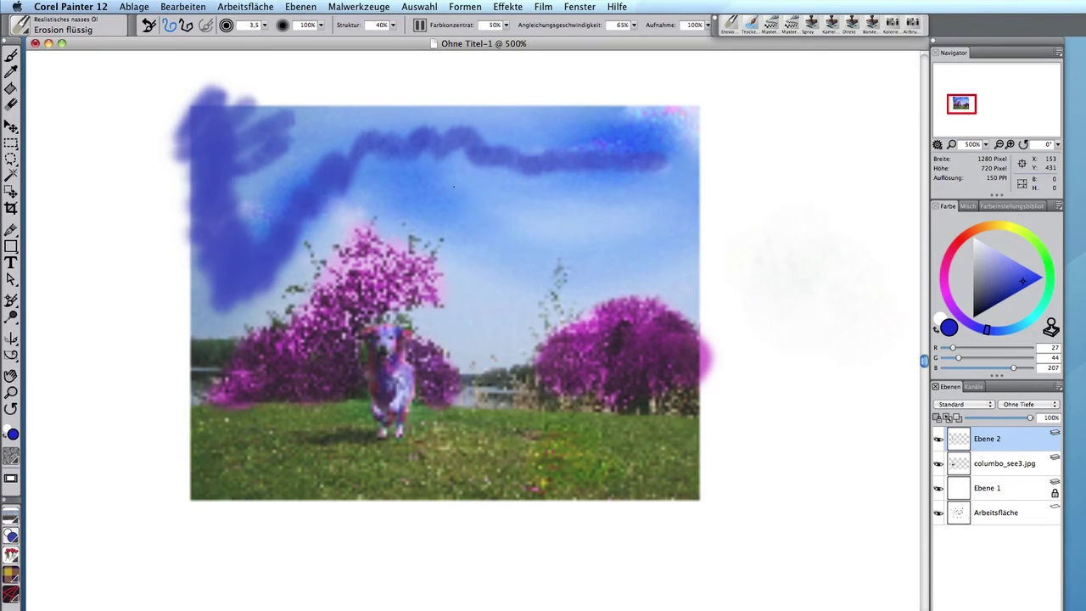
mouse_move(452, 186)
left_mouse_down()
mouse_move(483, 210)
mouse_move(598, 191)
mouse_move(607, 254)
mouse_move(488, 255)
mouse_move(423, 200)
left_mouse_up()
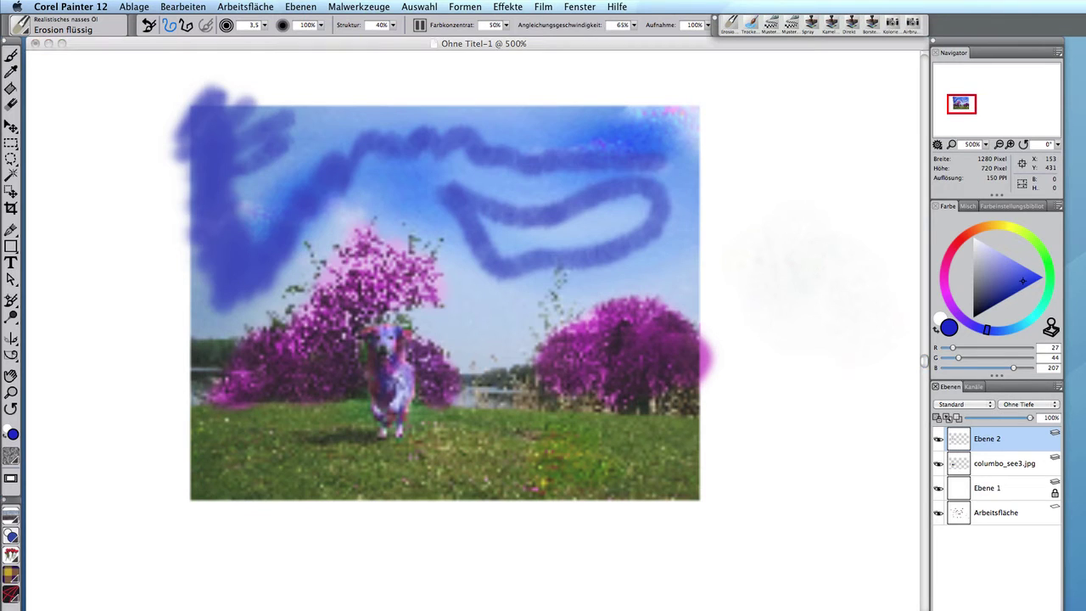
Examine the brush calibration settings and the available Spitzentyp, Strichart, Methode and Unterkategorie options for the Erosion flüssig brush.
mouse_move(1003, 97)
left_mouse_down()
mouse_move(670, 84)
mouse_move(582, 48)
mouse_move(582, 6)
left_mouse_up()
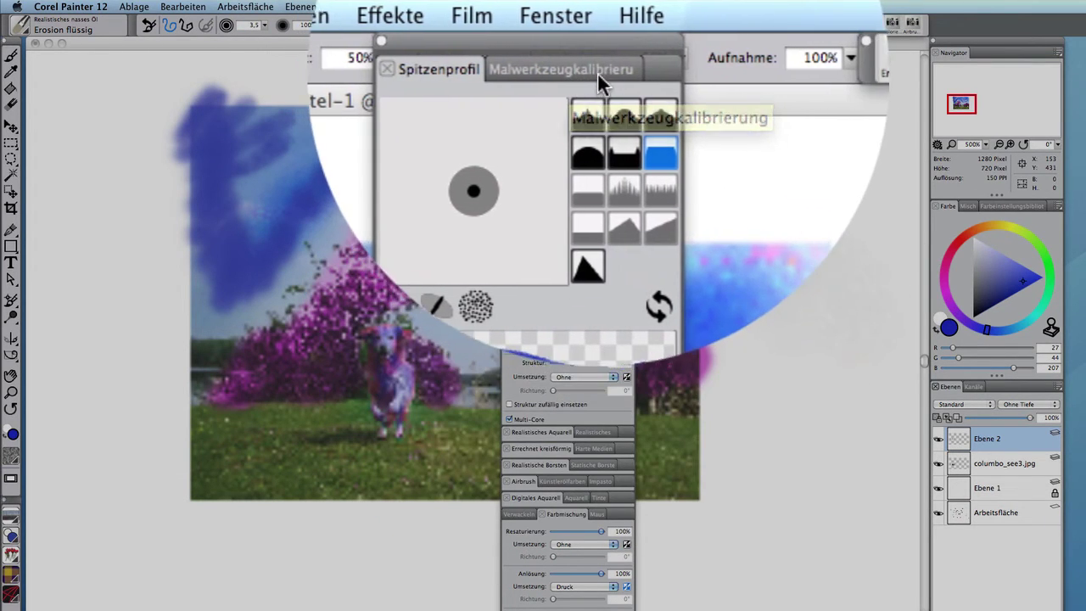
left_click(596, 73)
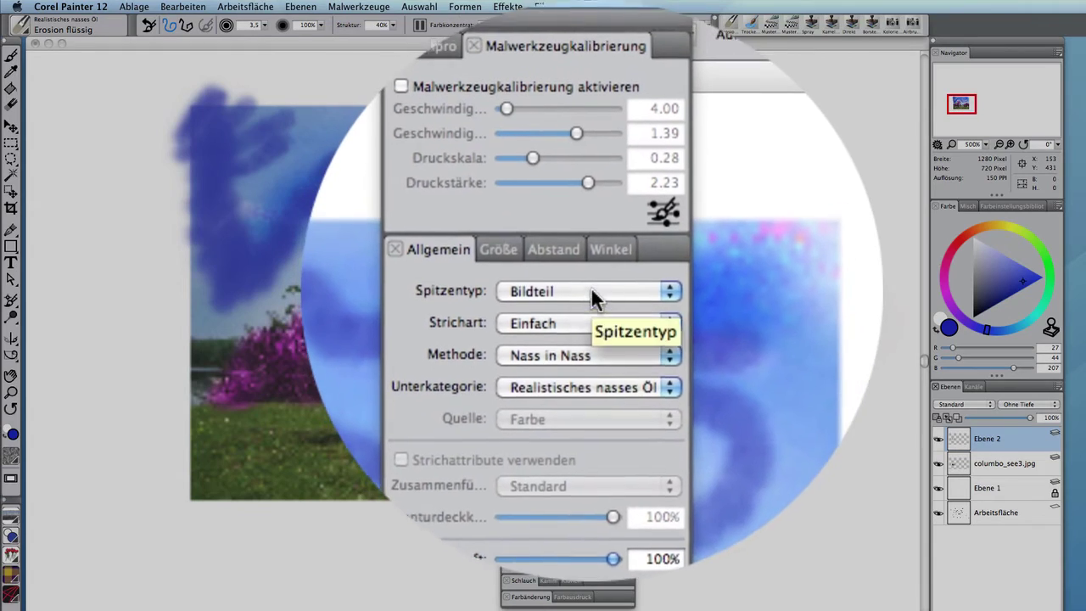
left_click(586, 293)
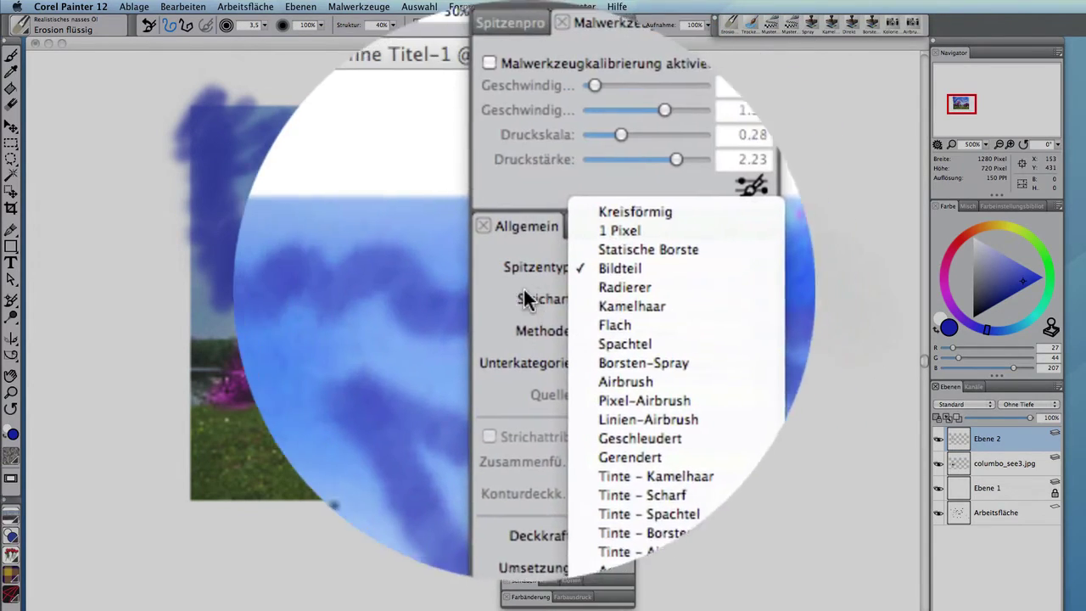
left_click(535, 287)
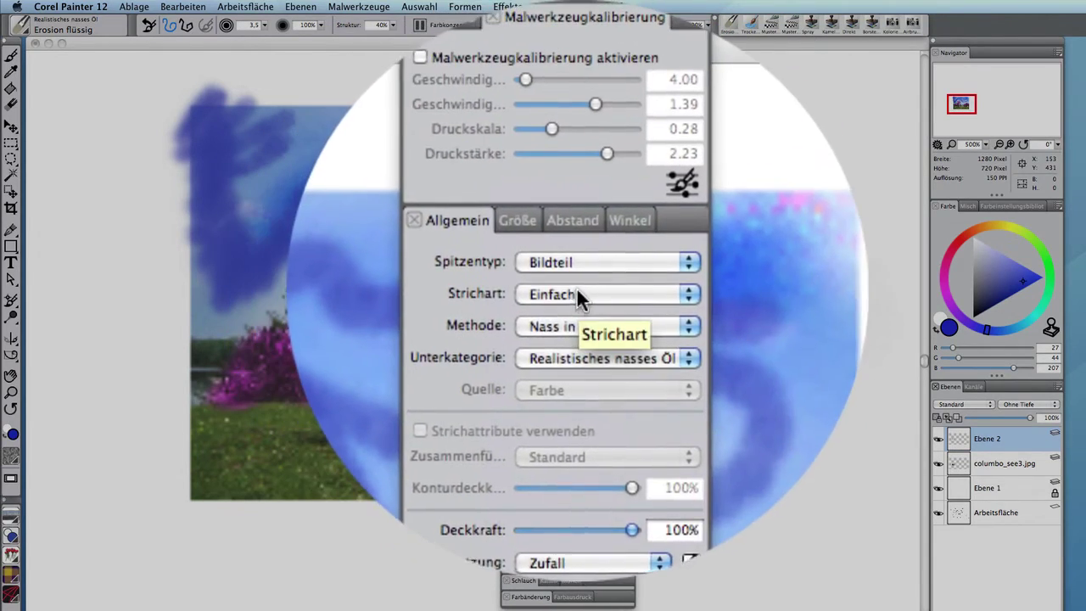
left_click(575, 289)
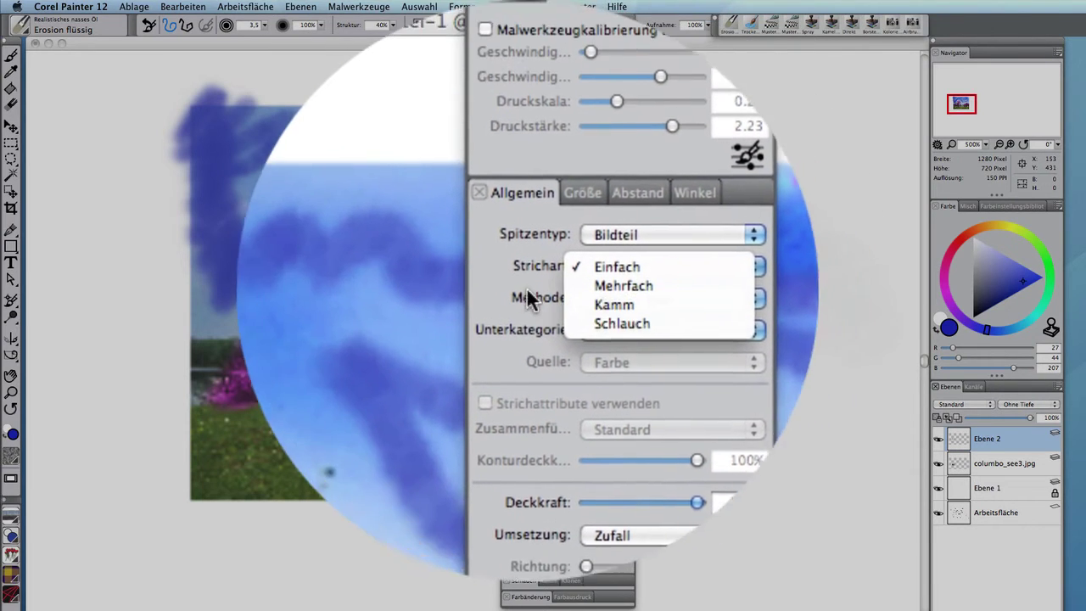
left_click(520, 287)
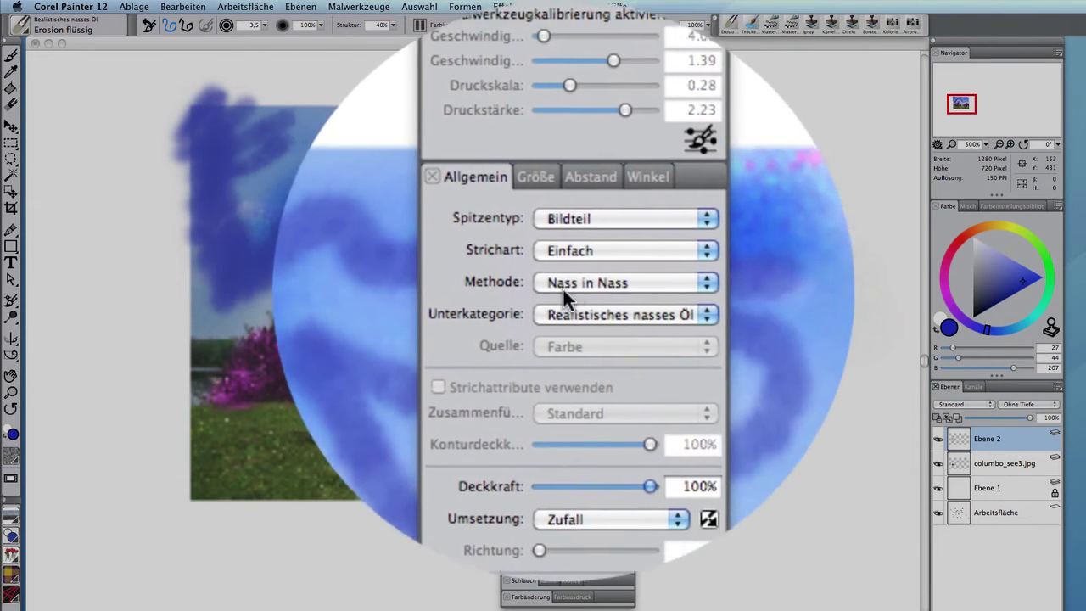
left_click(631, 321)
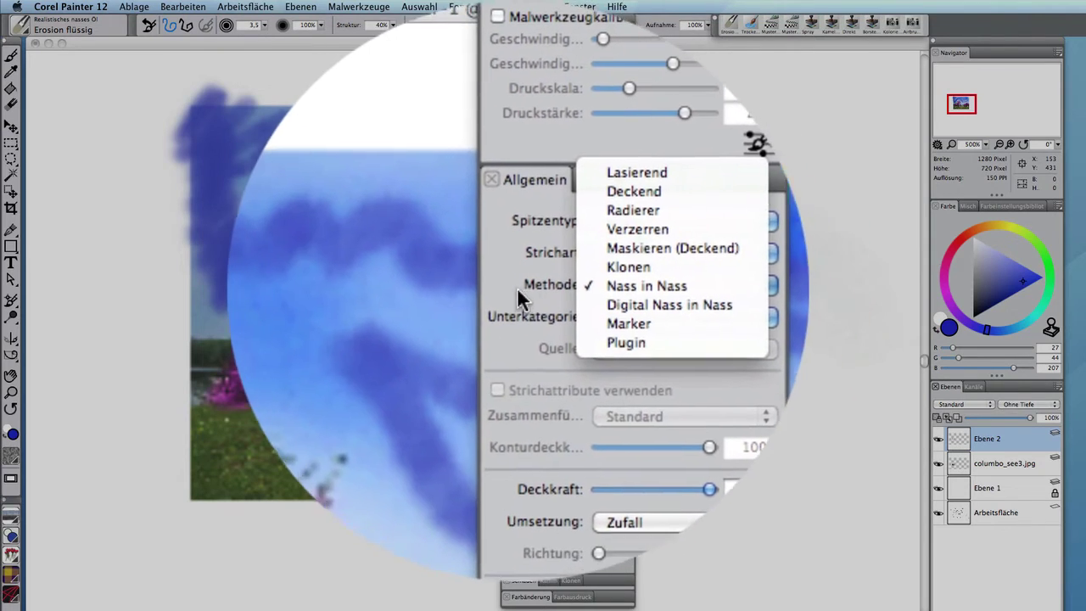
left_click(519, 286)
left_click(584, 287)
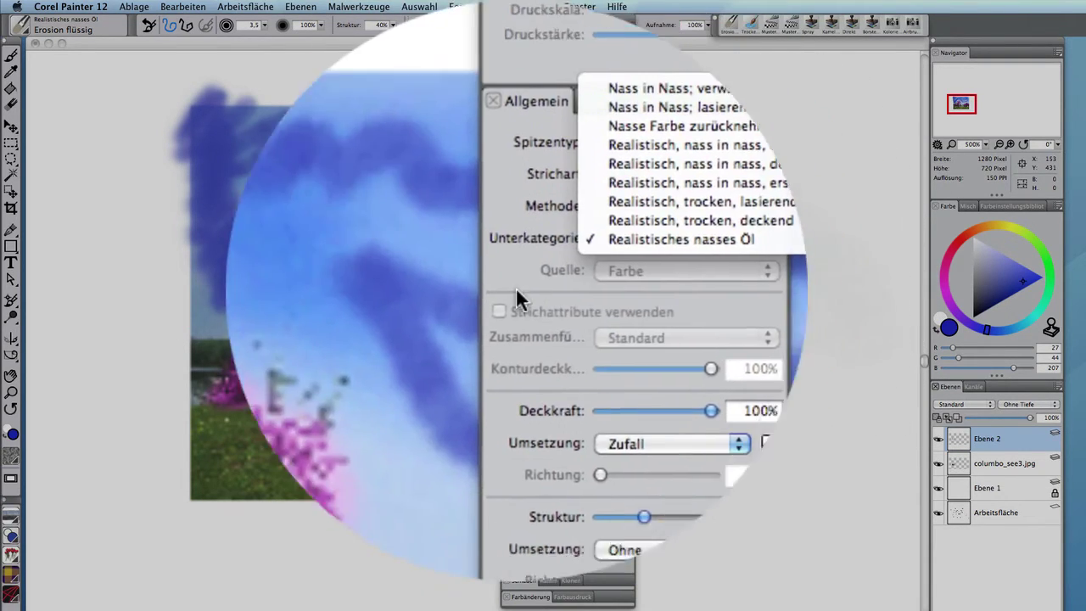
left_click(617, 287)
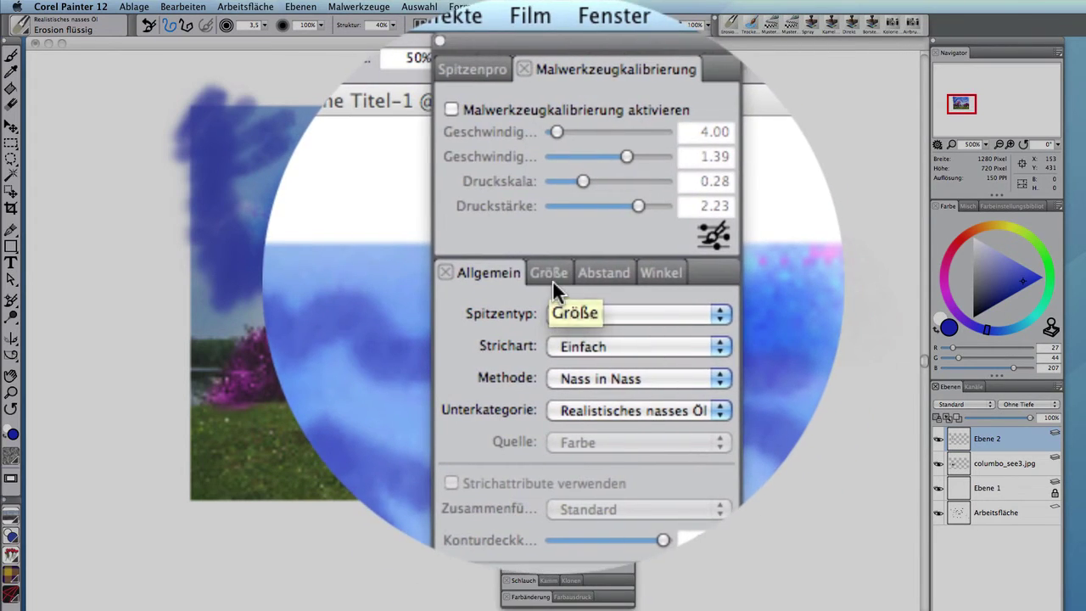
Examine the brush's Größe, Abstand and Winkel settings, including the Umsetzung options for the angle.
left_click(552, 276)
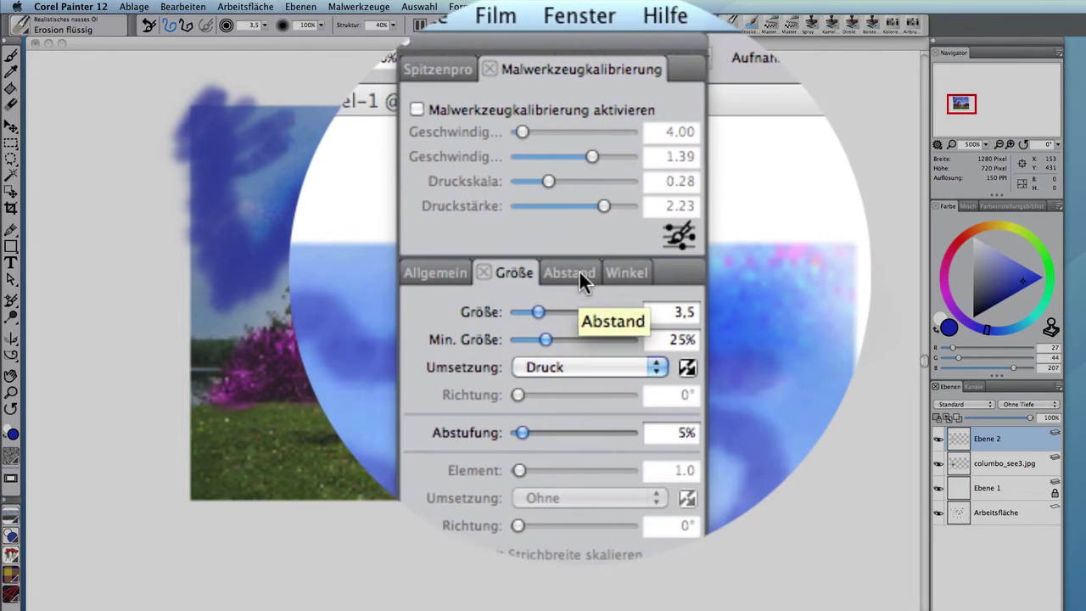
left_click(580, 271)
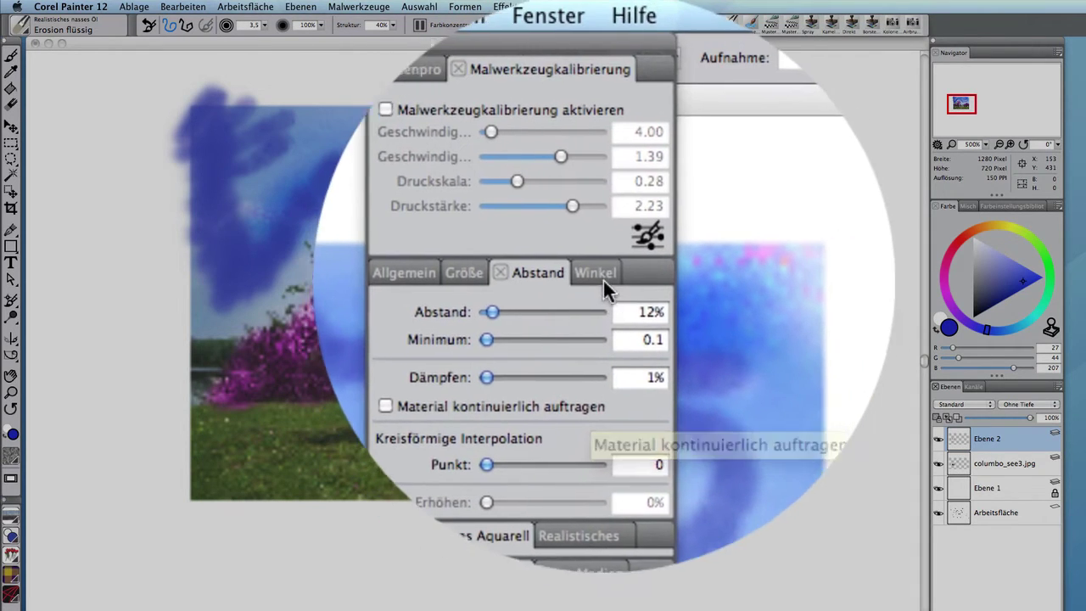
left_click(600, 272)
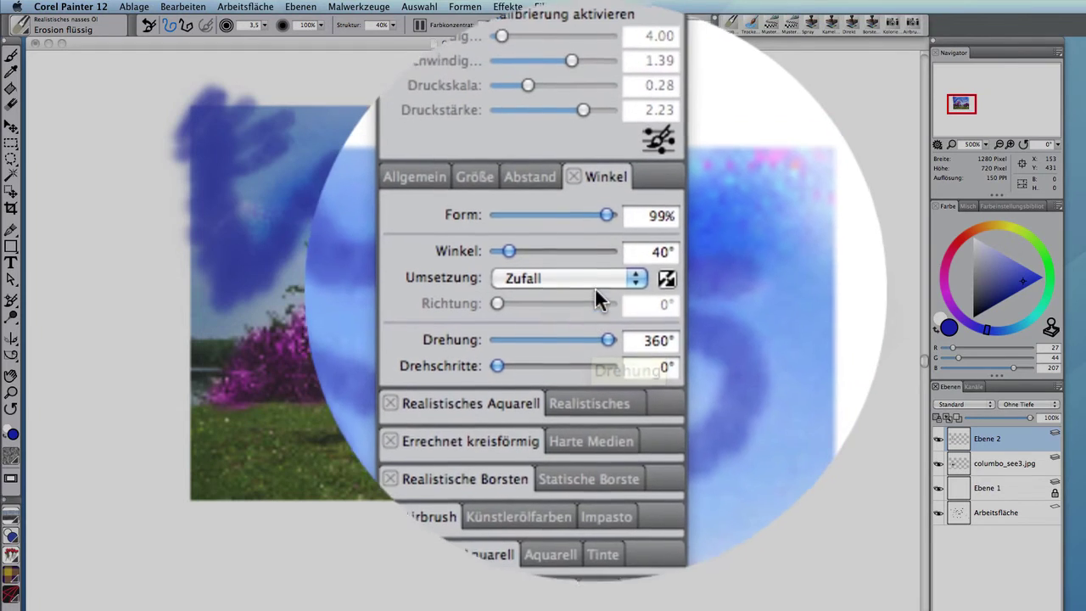
left_click(598, 342)
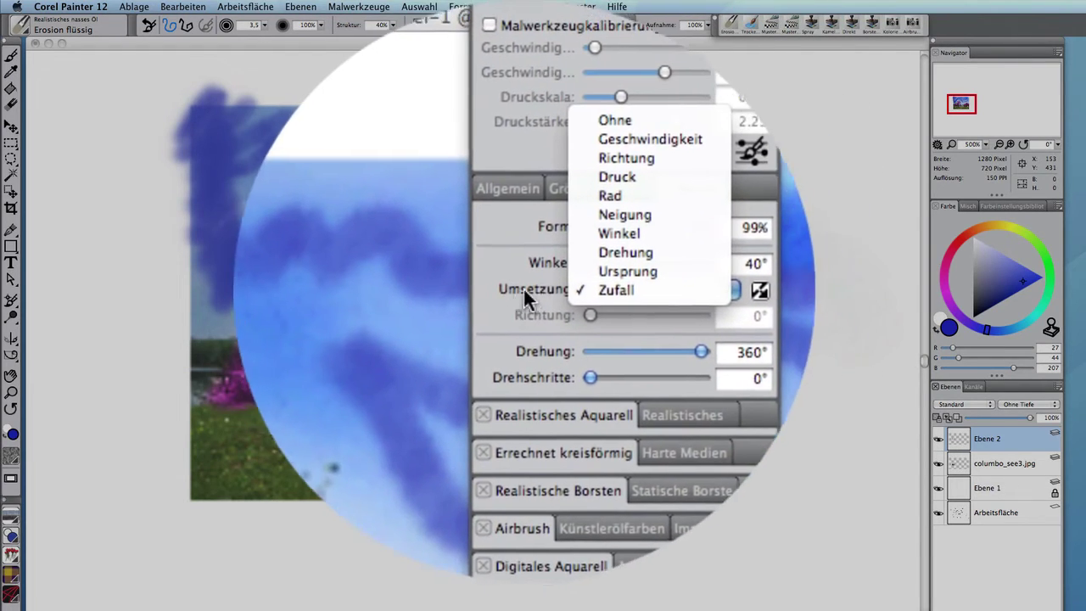
left_click(516, 287)
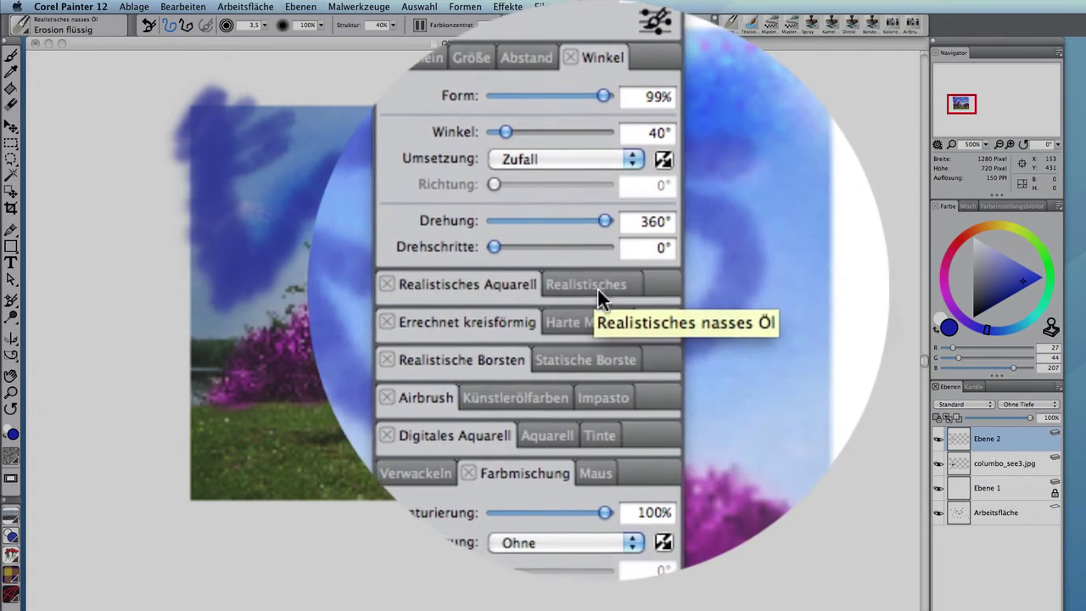
Examine the brush settings for Realistisches nasses Öl, Realistisches Aquarell, Harte Medien and Errechnet kreisförmig.
left_click(599, 291)
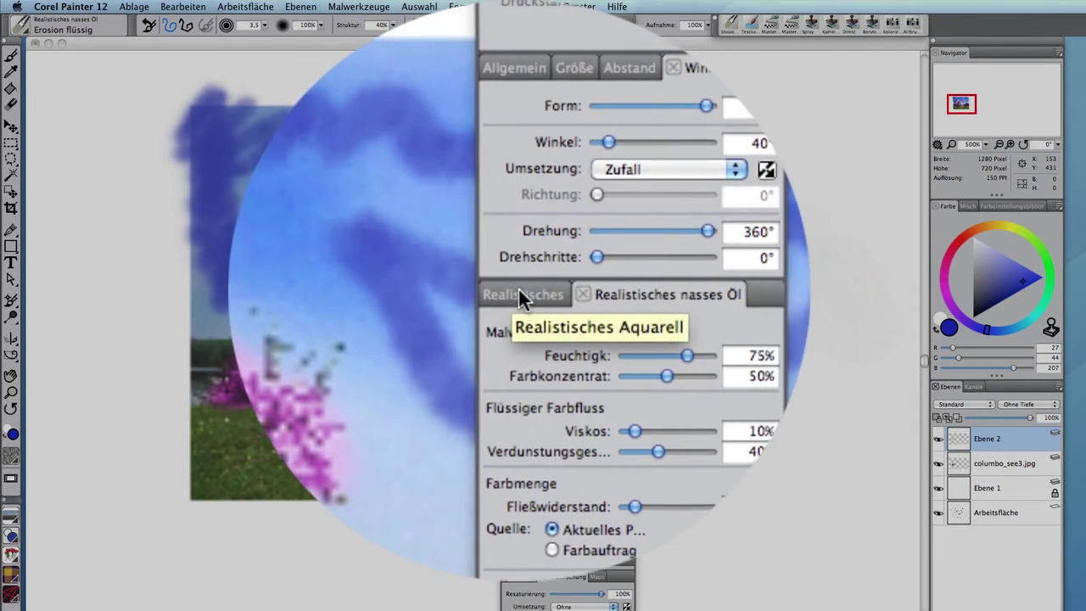
left_click(520, 288)
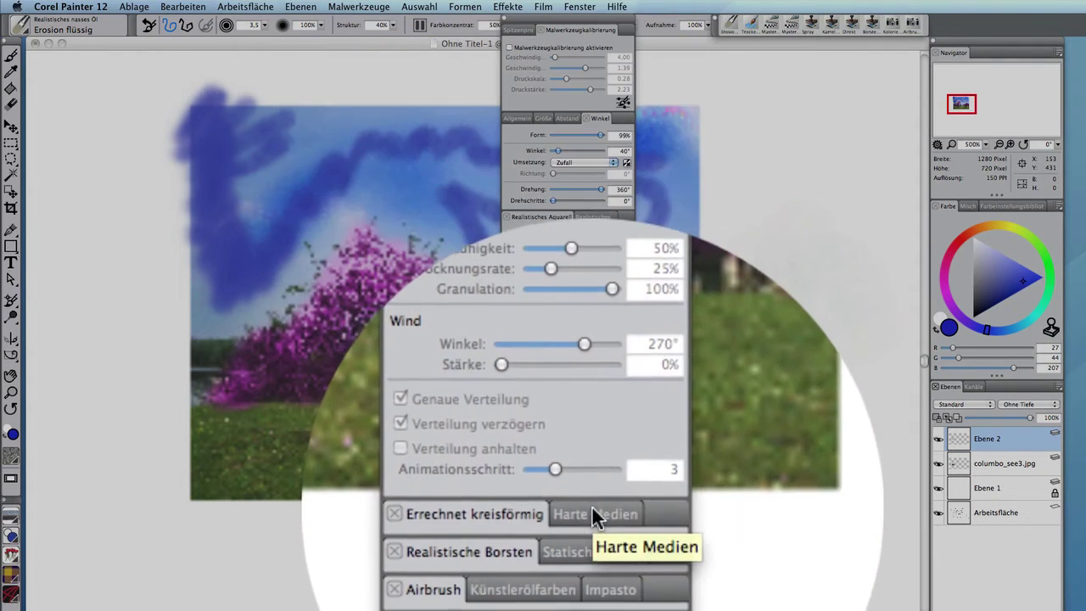
left_click(593, 508)
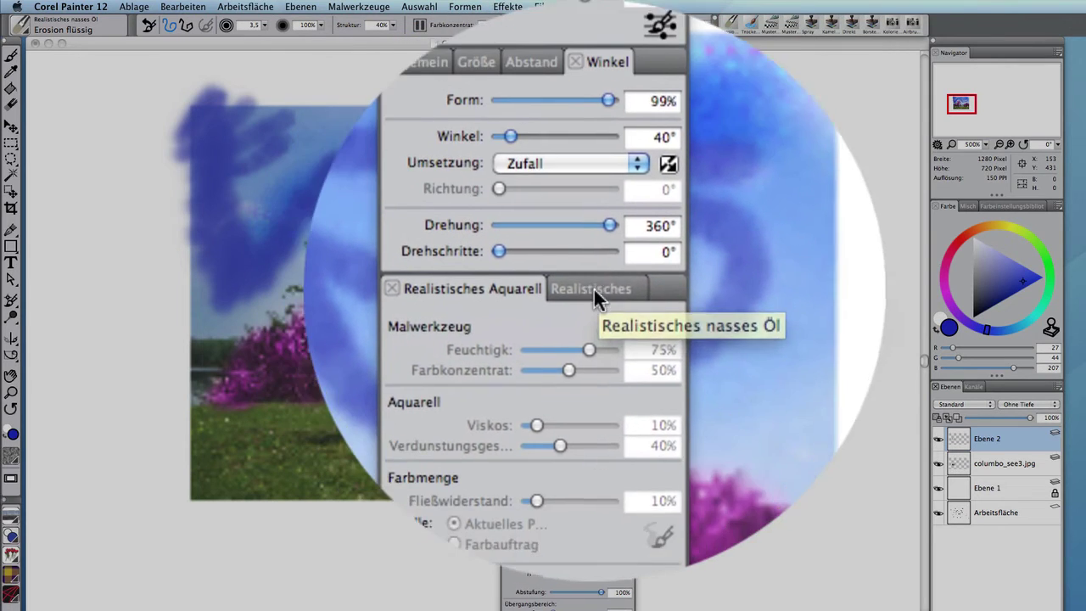
left_click(593, 289)
left_click(520, 219)
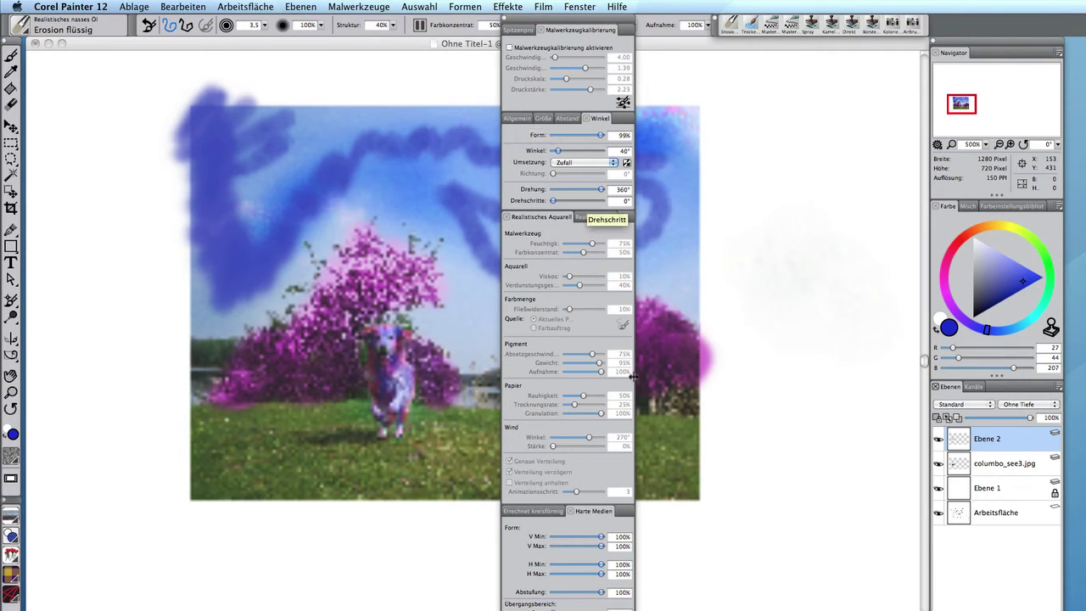
left_click(550, 511)
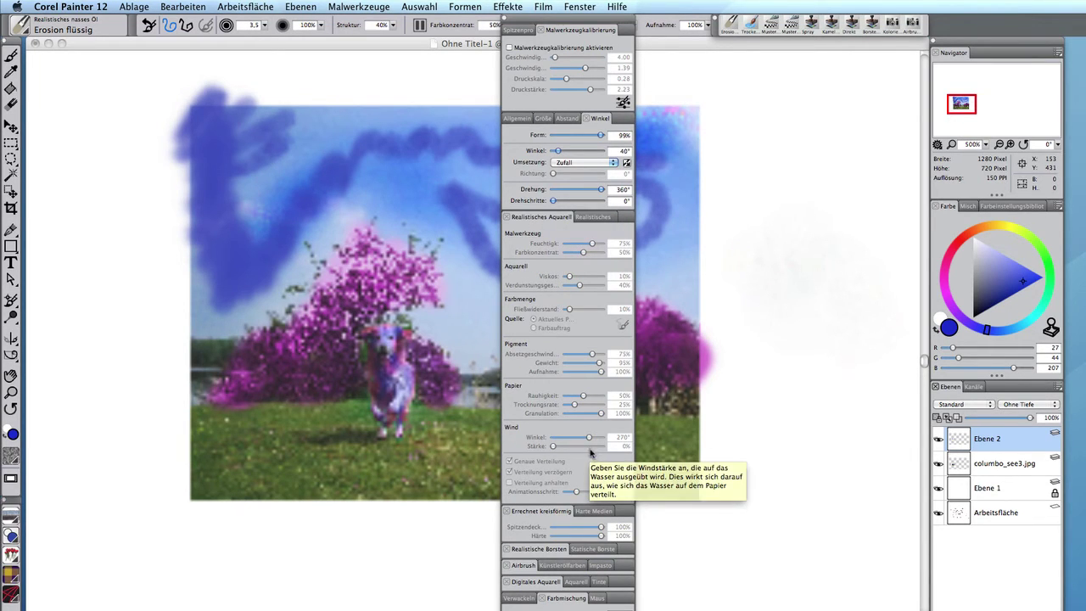
left_click(543, 7)
left_click(473, 97)
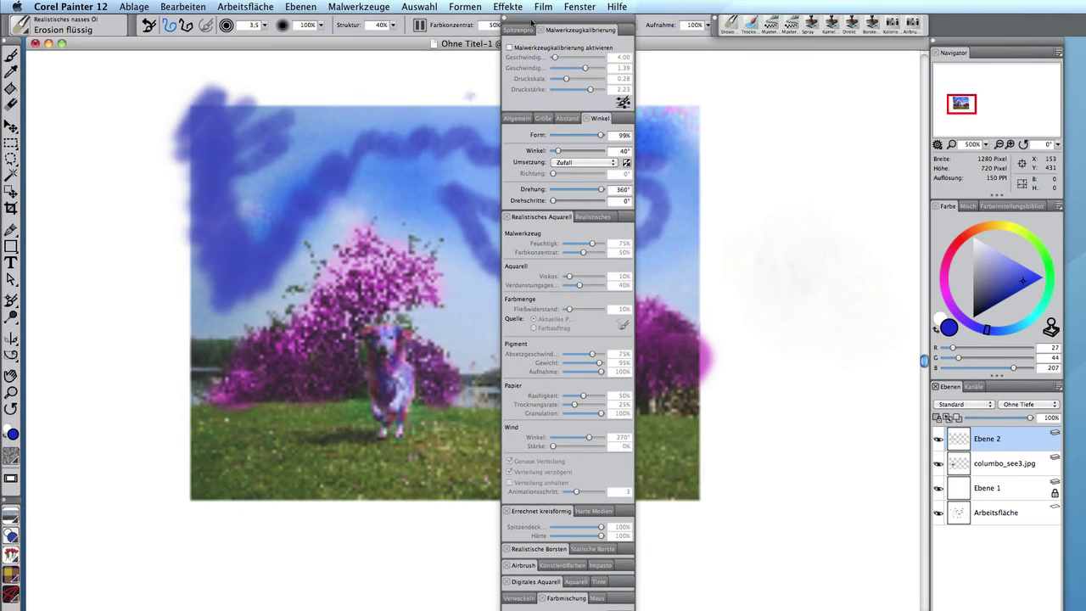
Review the Allgemein and Realistisches nasses Öl brush settings beside the photo and close the brush settings palette.
mouse_move(540, 28)
left_mouse_down()
mouse_move(647, 4)
mouse_move(712, 5)
left_mouse_up()
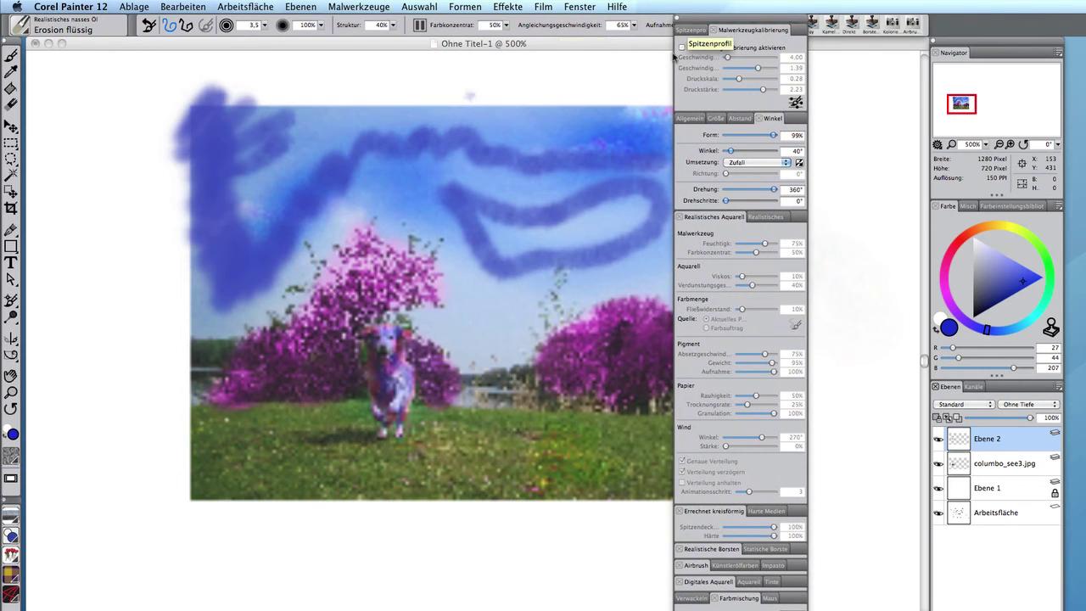
left_click(691, 119)
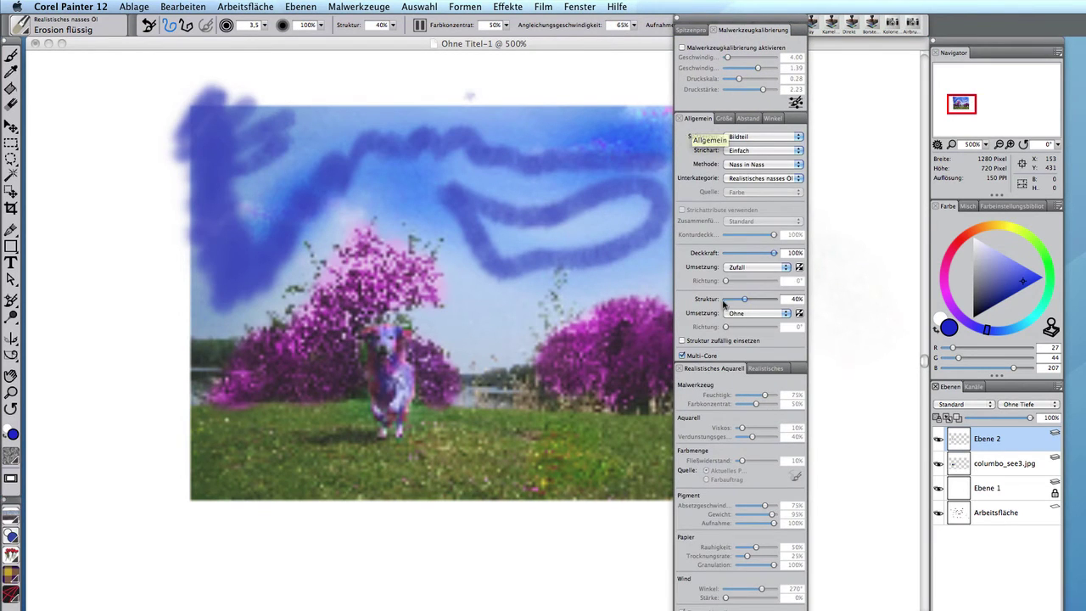
left_click(759, 369)
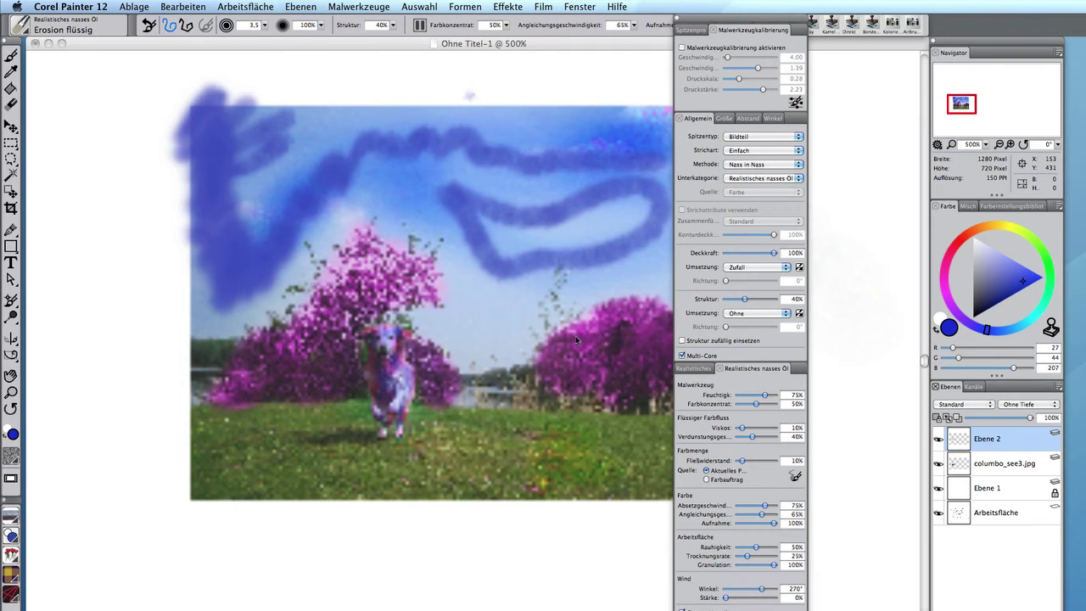
left_click(678, 19)
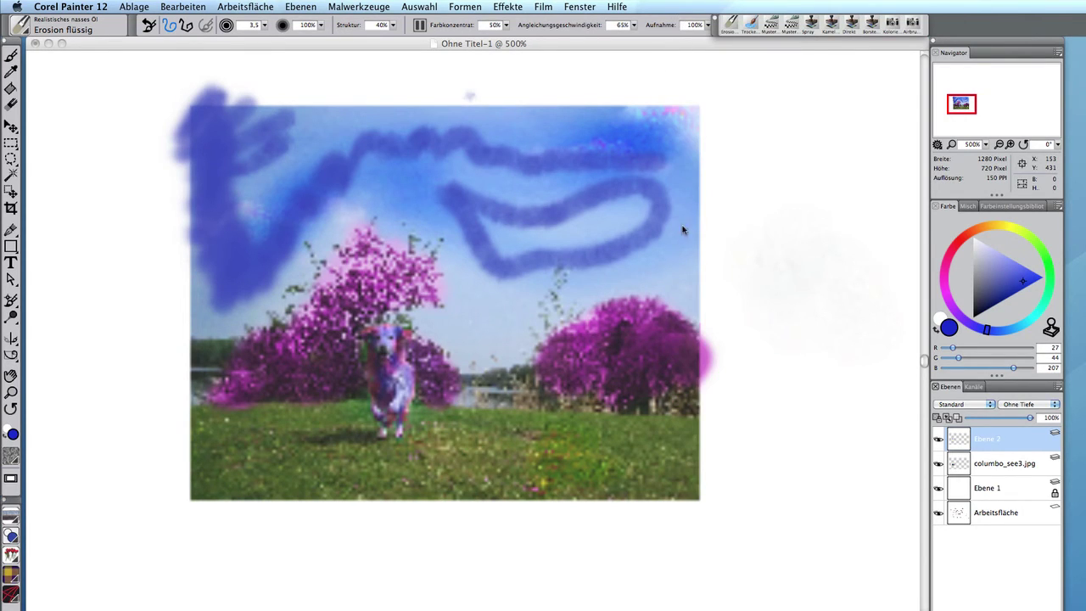
Browse the Pastellfarben, Marker and Schlauch brush categories and choose the Gel Airbrush variant from the Gel category.
left_click(358, 7)
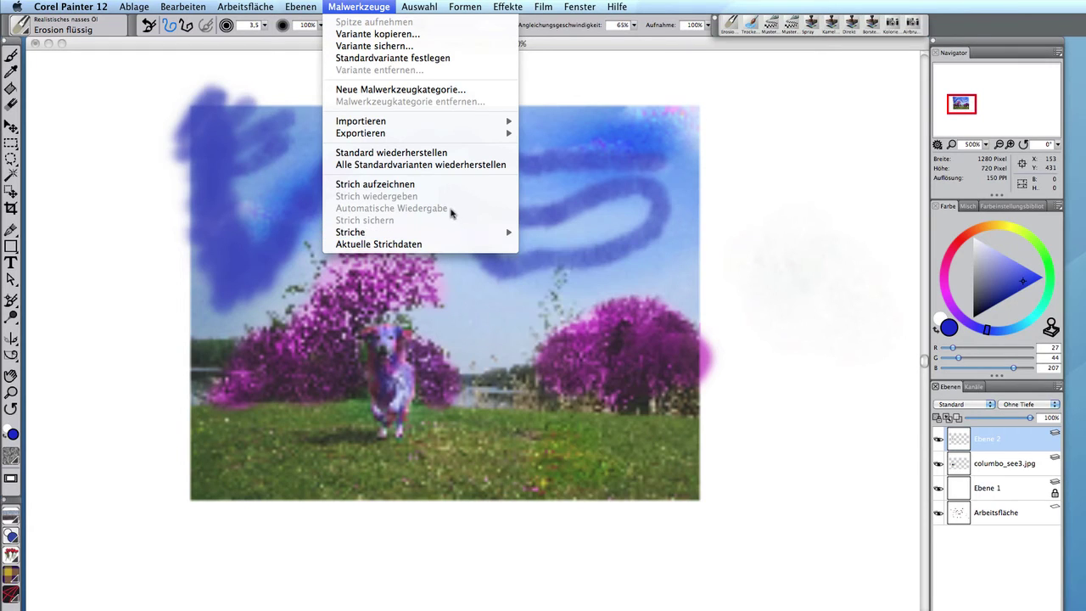
left_click(13, 339)
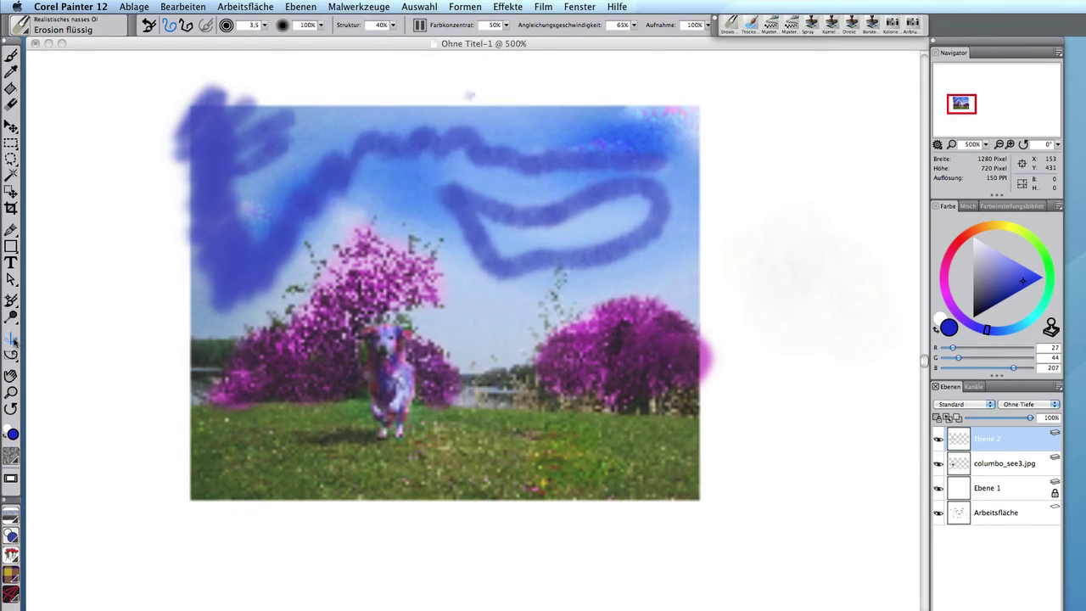
left_click(21, 32)
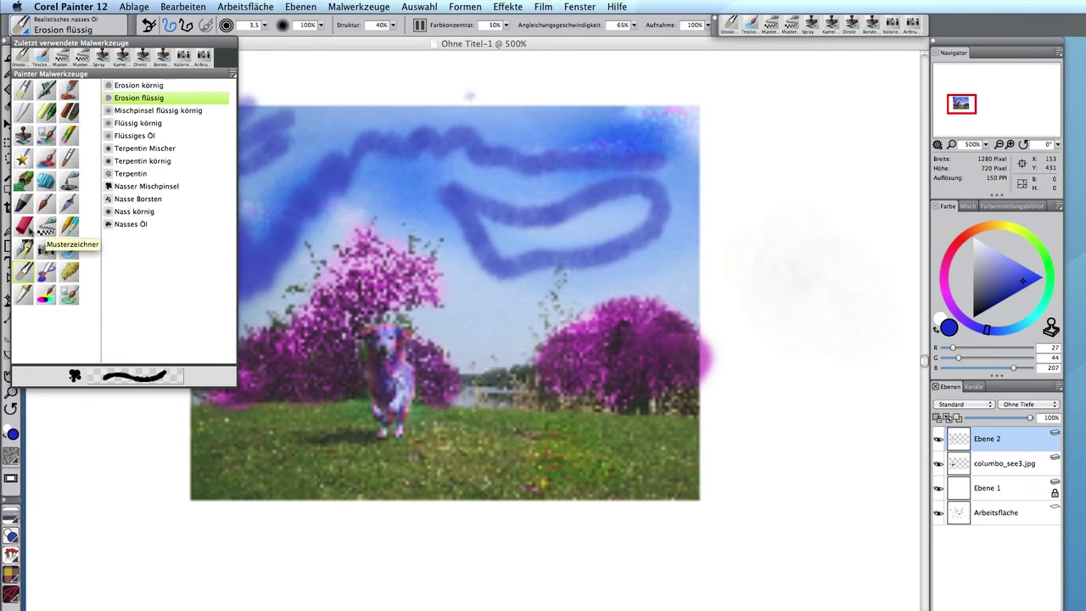
left_click(25, 228)
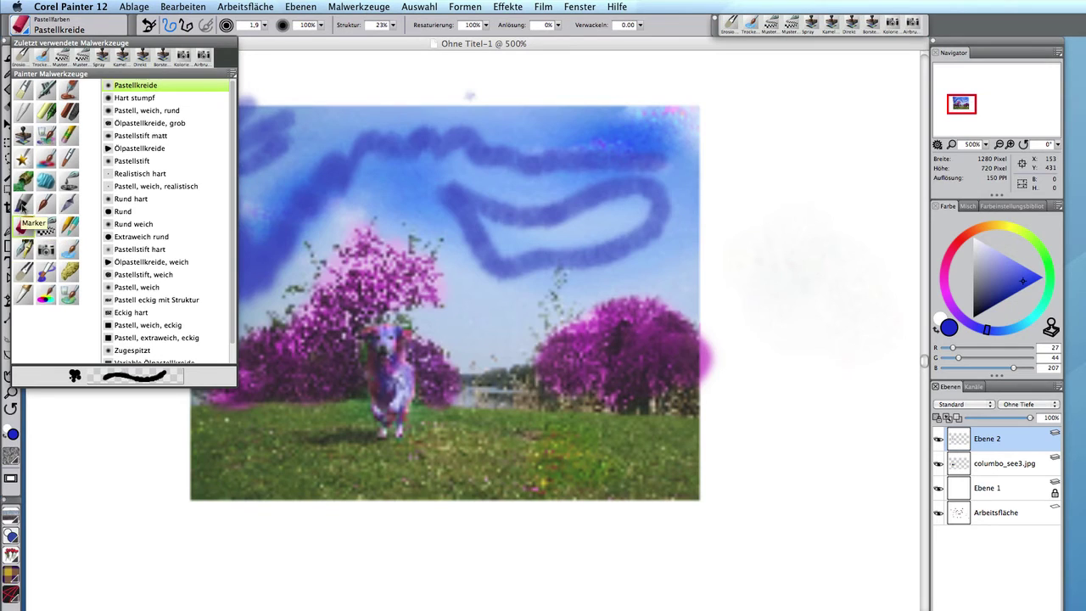
left_click(28, 204)
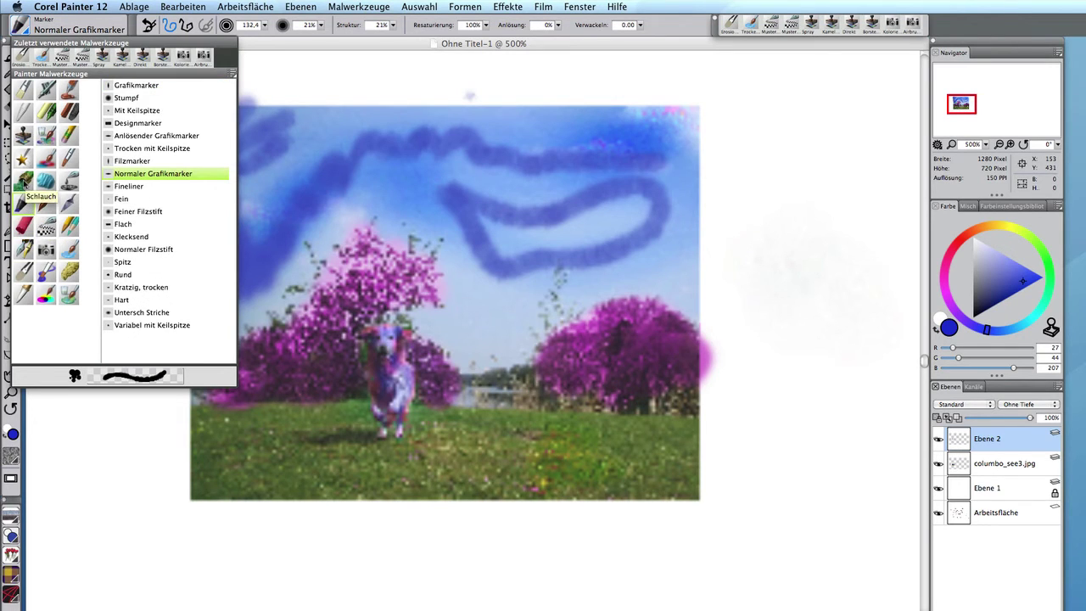
left_click(24, 180)
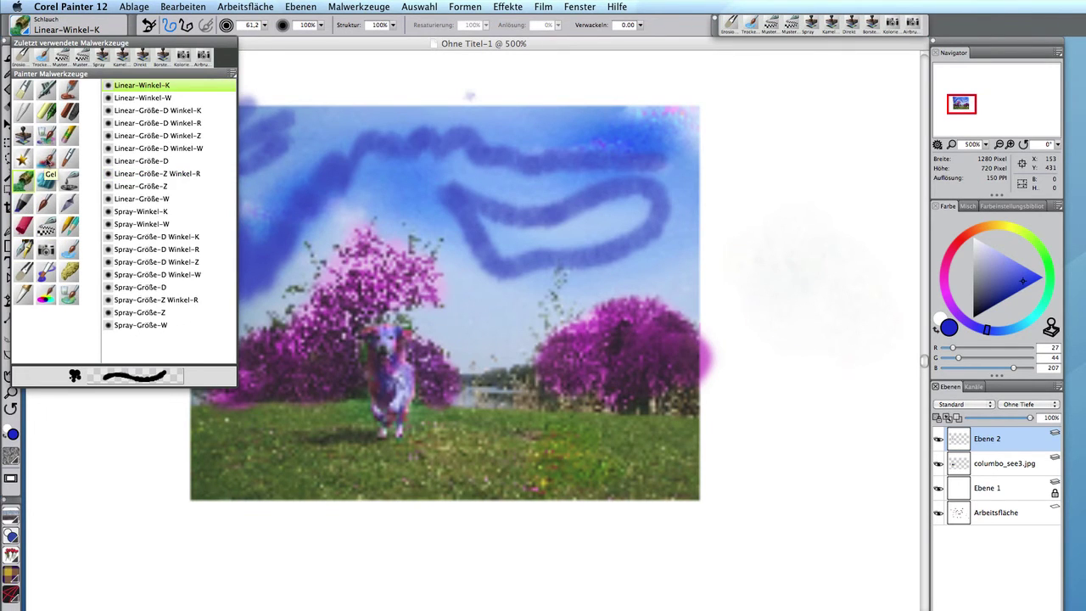
left_click(45, 178)
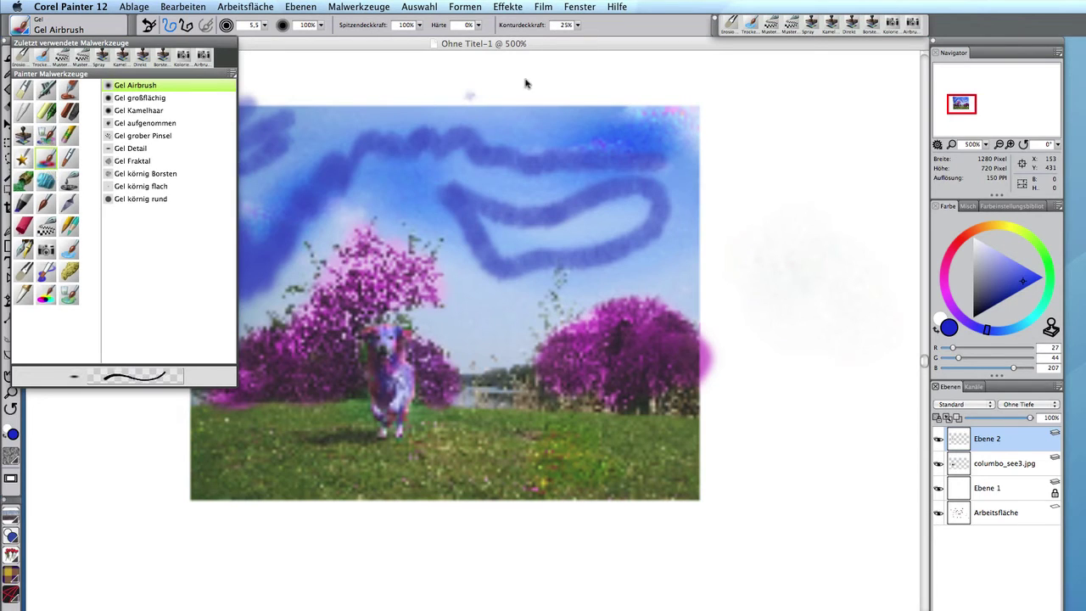
left_click(874, 172)
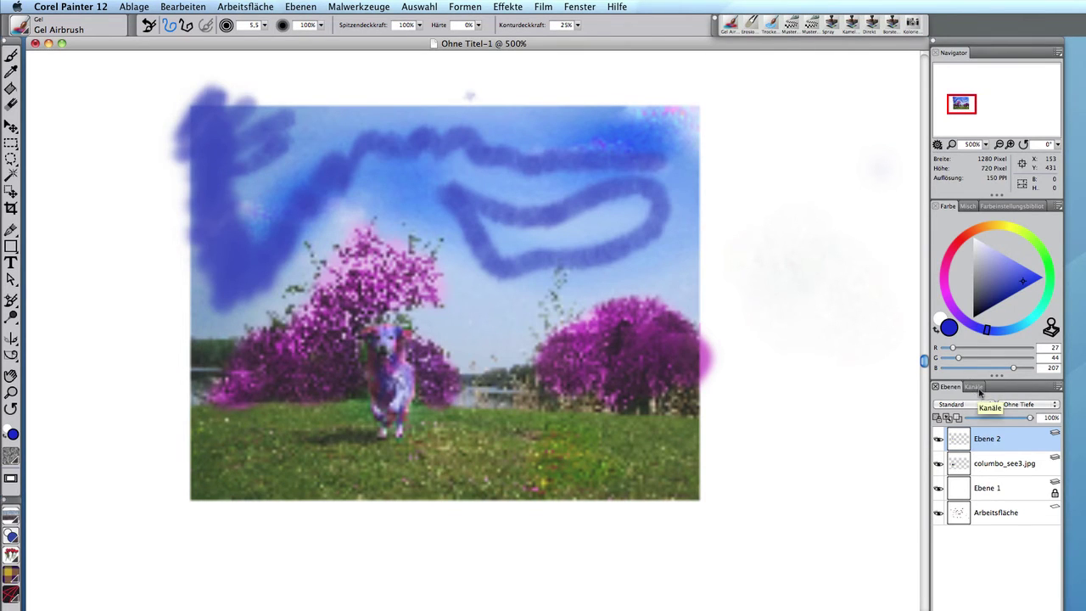
Enlarge the colour panel slightly and look through the Kanäle, Ebenen, Mischer and Farbeinstellungsbibliotheken panels.
left_click_drag(981, 385, 979, 395)
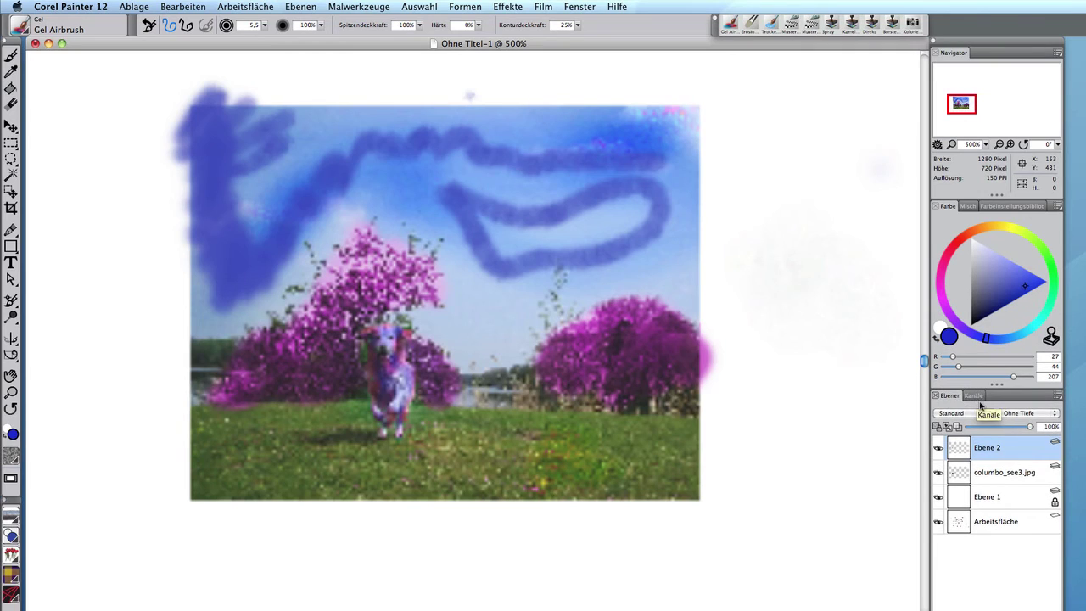
left_click(975, 396)
left_click(949, 396)
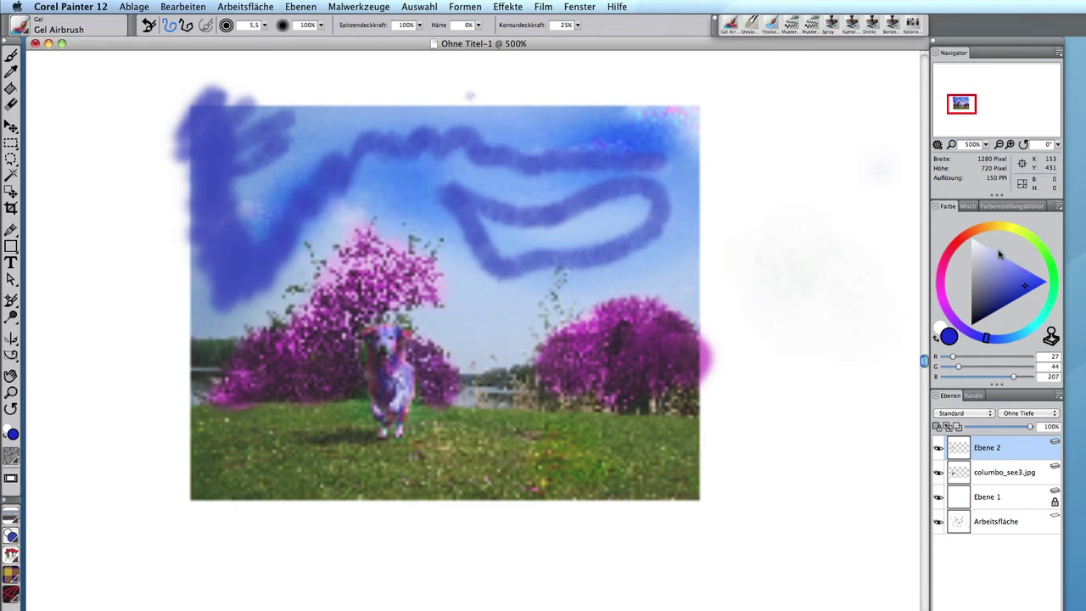
left_click(969, 208)
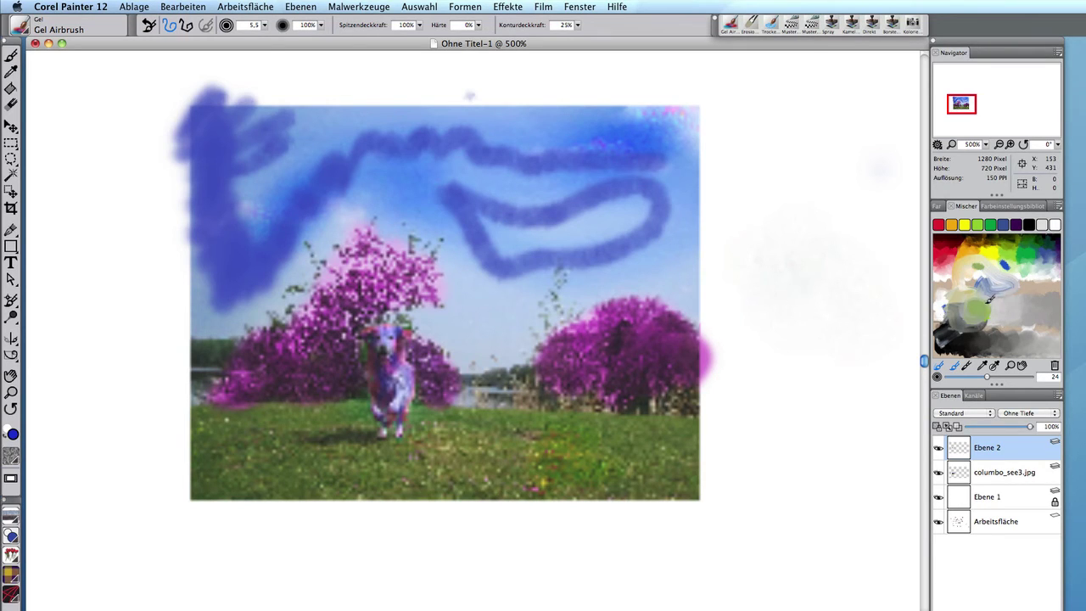
left_click(1018, 207)
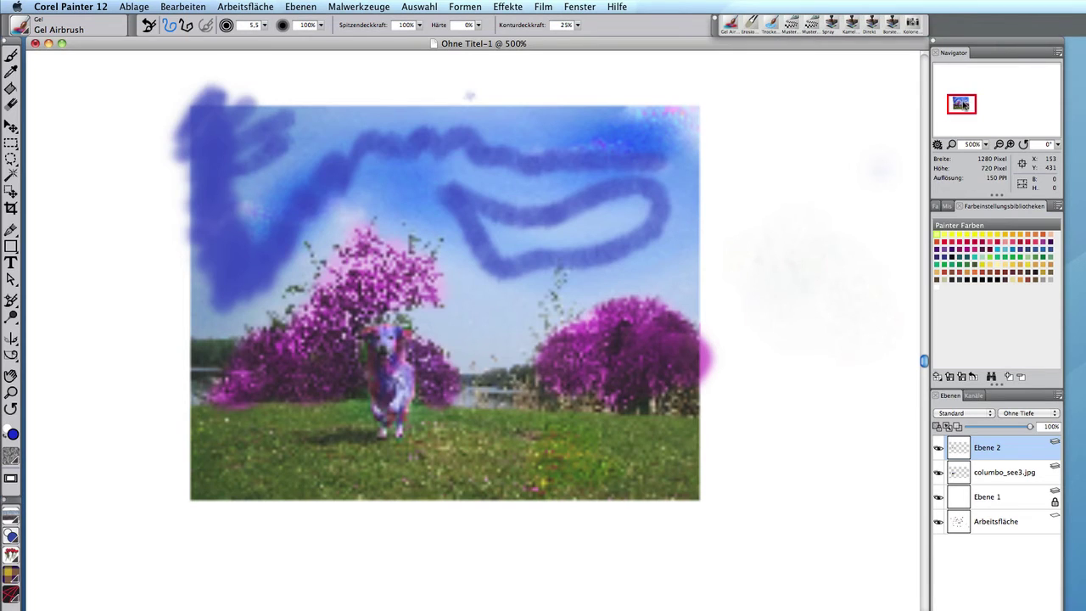
mouse_move(974, 107)
left_mouse_down()
mouse_move(1004, 111)
mouse_move(956, 100)
mouse_move(965, 104)
left_mouse_up()
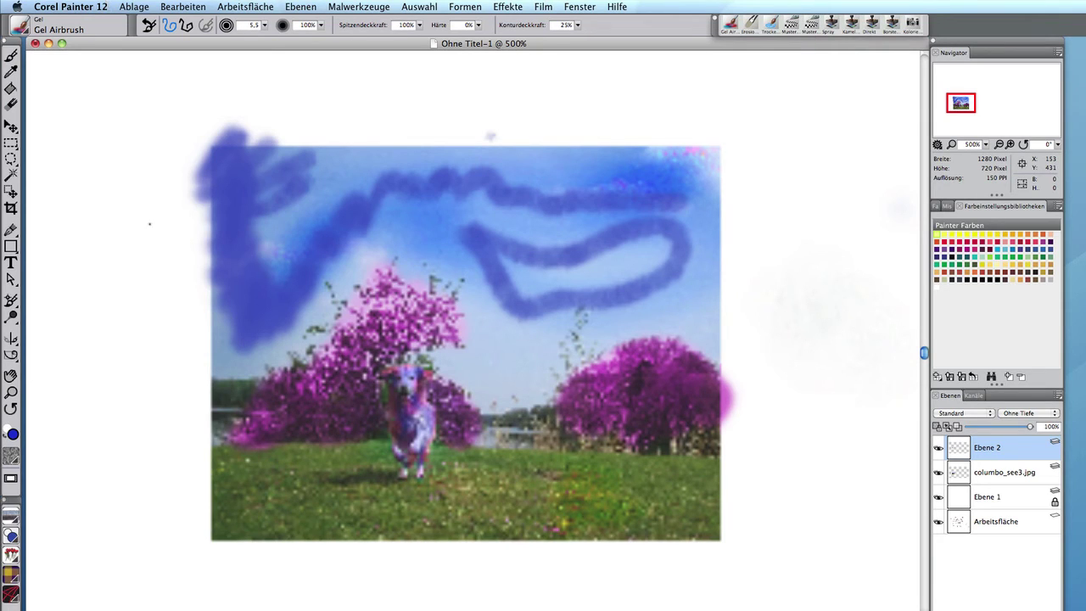
Keep Gel Airbrush as the brush variant and set its size to 11.5.
left_click(24, 28)
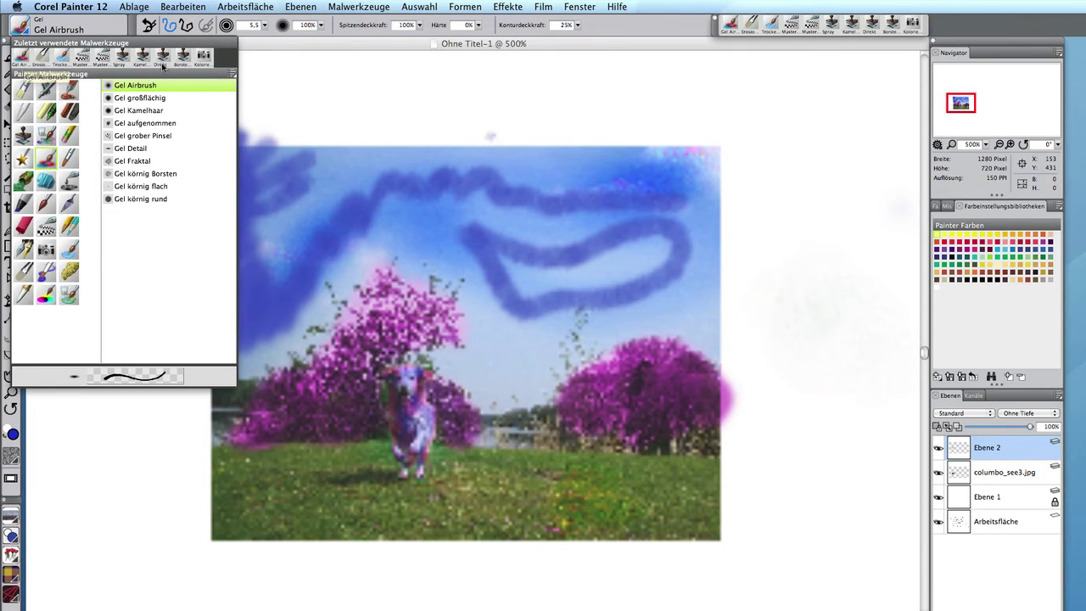
left_click(318, 89)
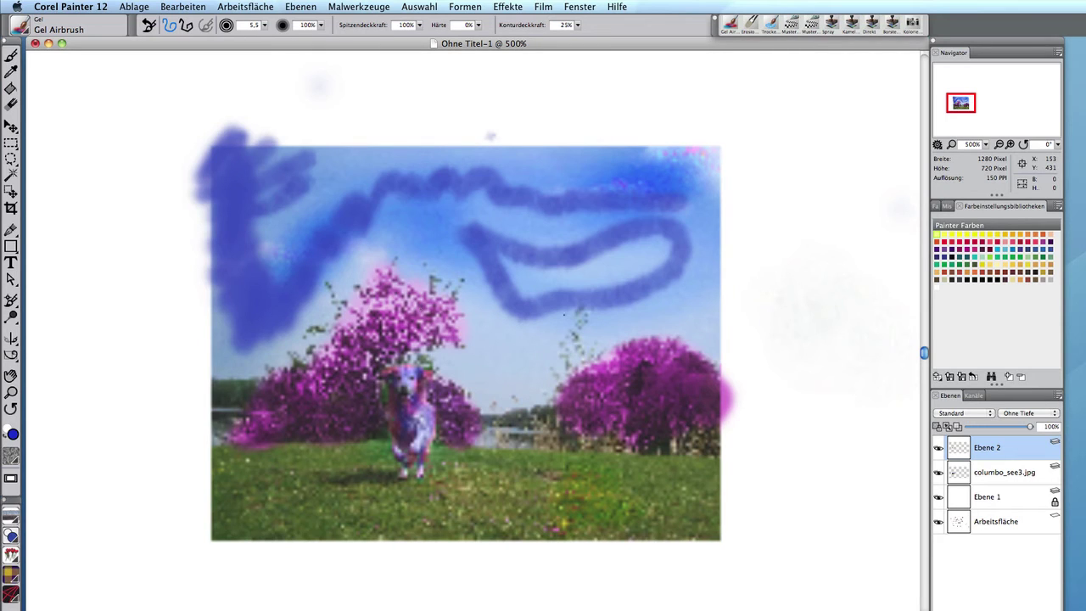
mouse_move(498, 330)
left_mouse_down()
mouse_move(631, 332)
mouse_move(501, 331)
mouse_move(517, 331)
left_mouse_up()
left_click(265, 26)
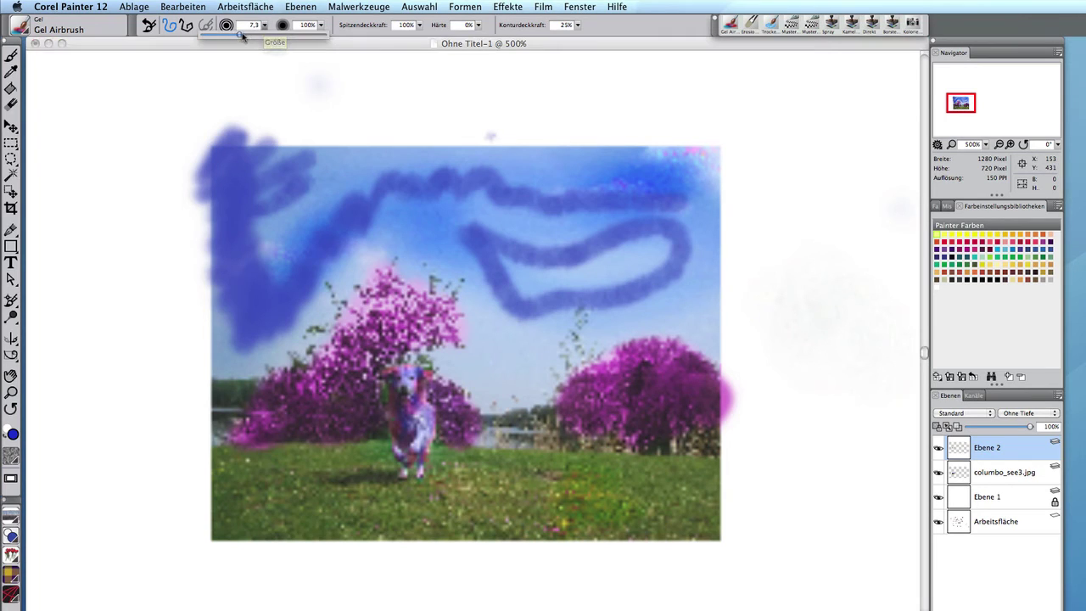
mouse_move(239, 34)
left_mouse_down()
mouse_move(259, 39)
mouse_move(246, 37)
left_mouse_up()
Open the Allgemein page of the program preferences and move the dialog over the photo.
left_click(132, 9)
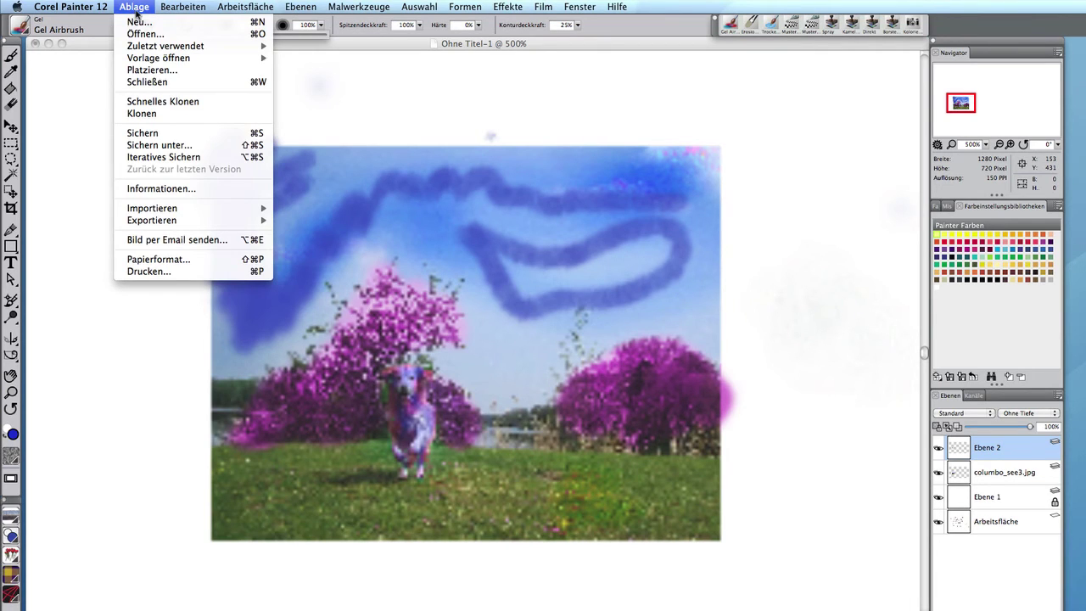
mouse_move(96, 10)
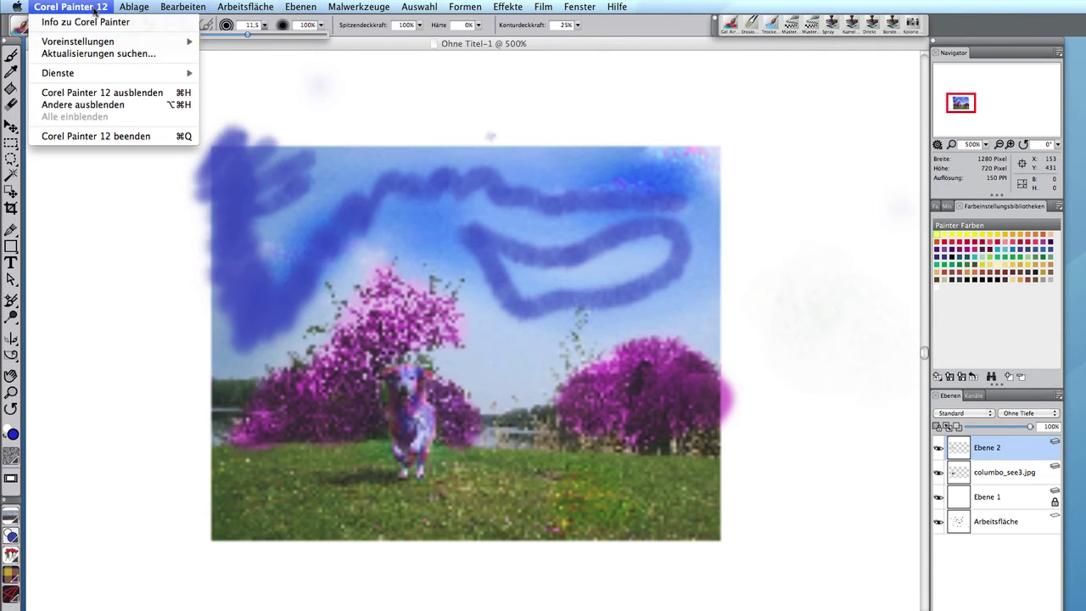
mouse_move(104, 42)
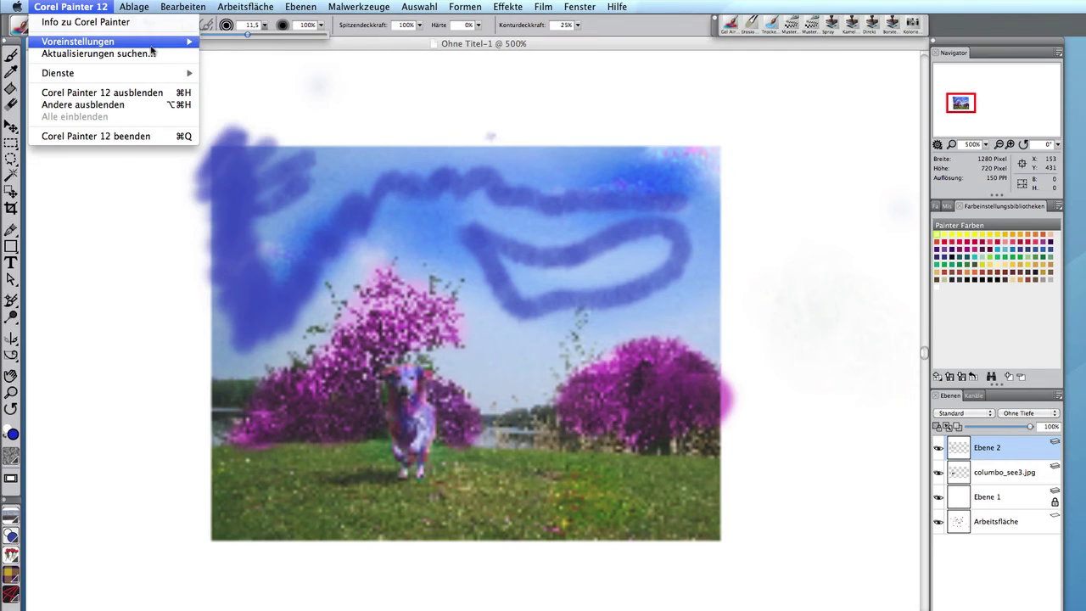
left_click(91, 8)
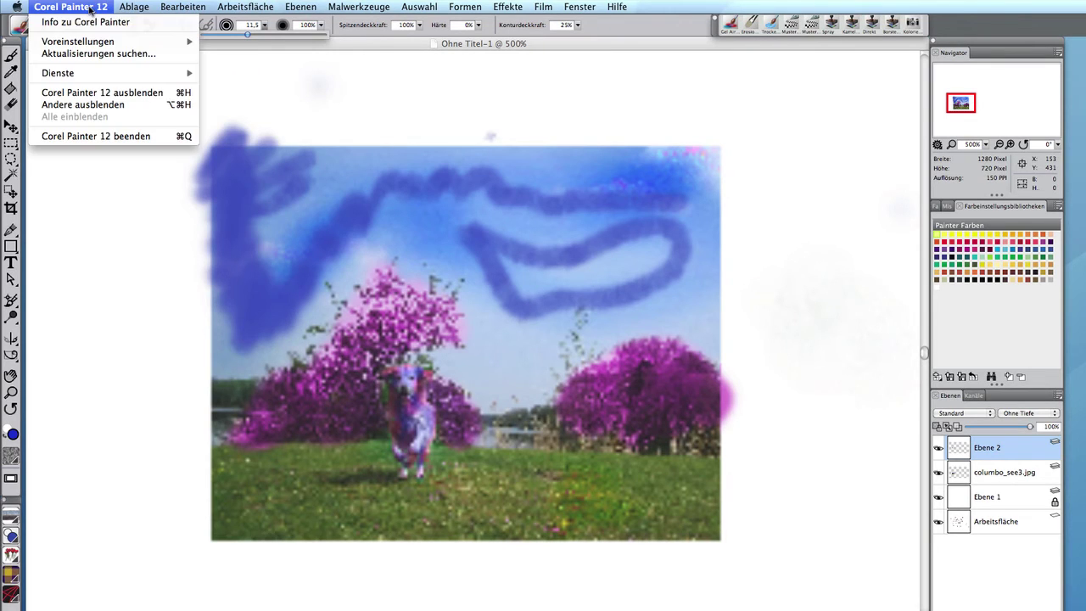
left_click(127, 30)
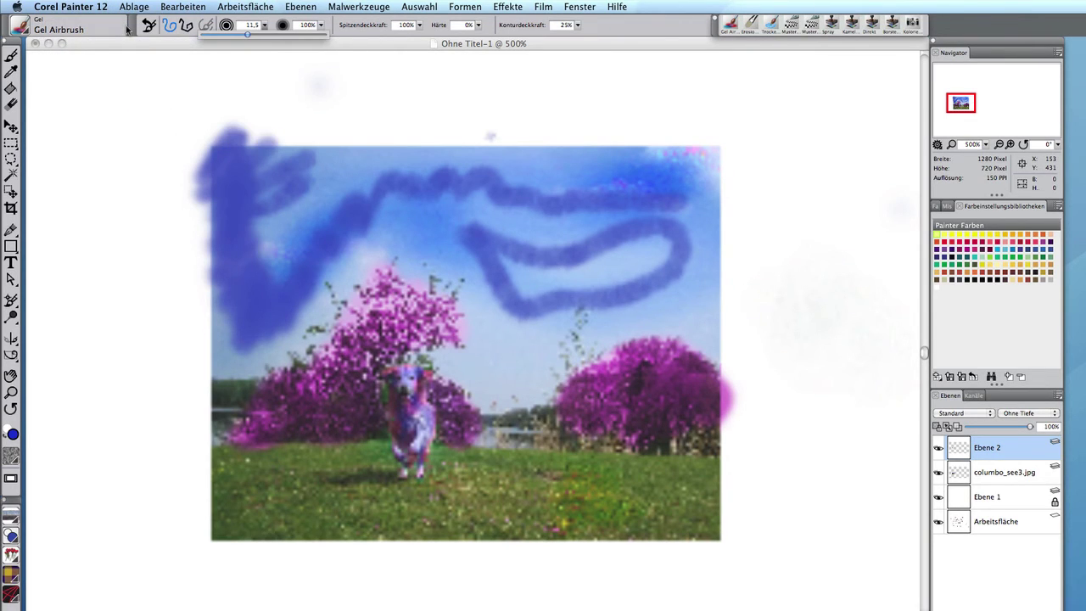
left_click(87, 10)
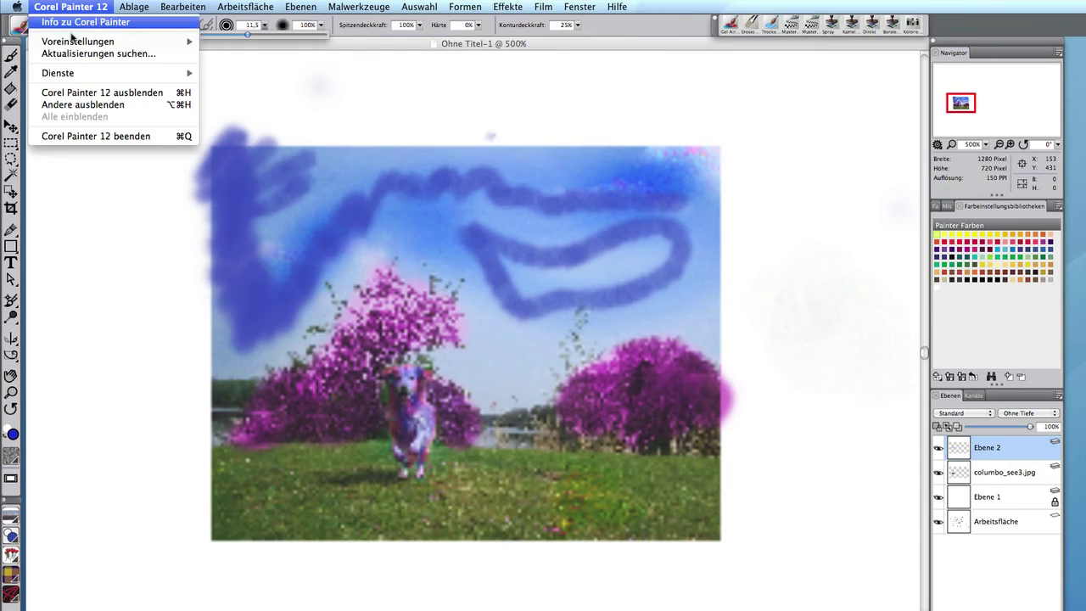
mouse_move(76, 42)
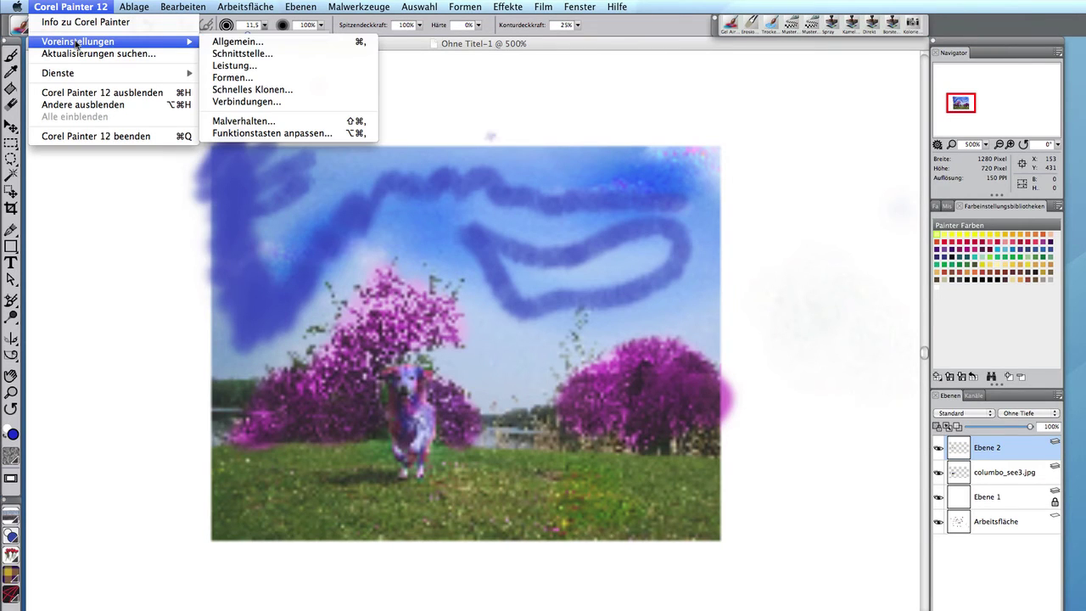
left_click(237, 42)
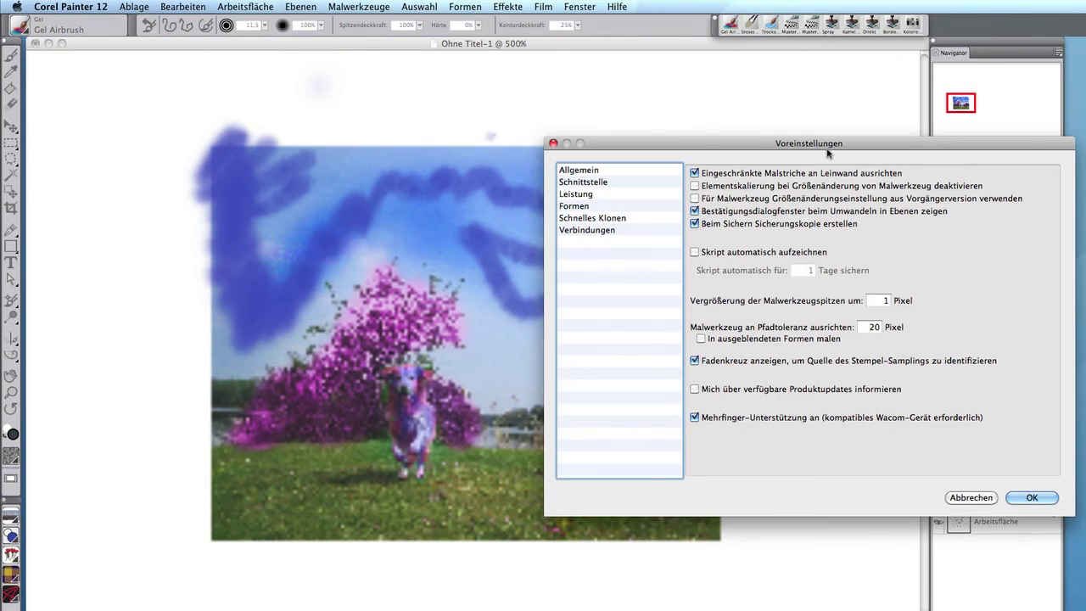
left_click_drag(796, 153, 532, 151)
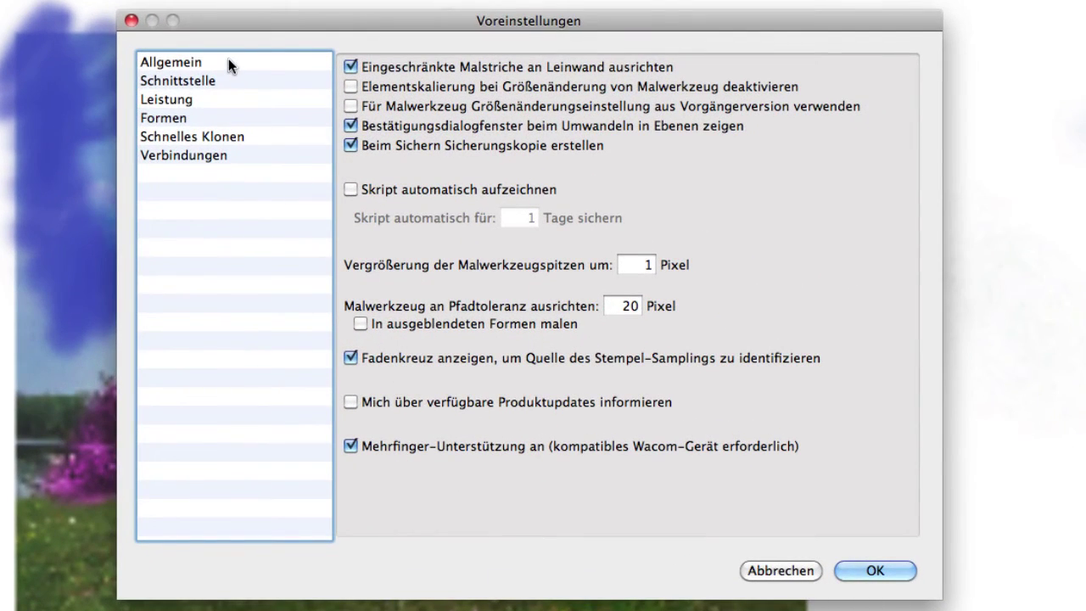
Examine the Schnittstelle, Leistung, Formen, Schnelles Klonen and Verbindungen preferences and cancel the dialog.
left_click(245, 77)
left_click(225, 80)
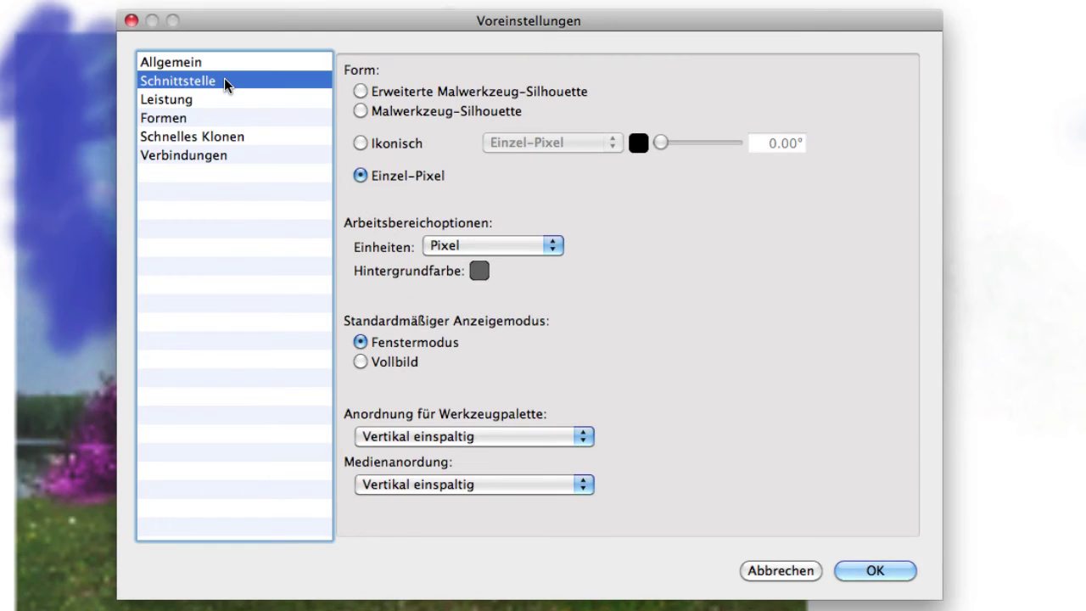
left_click(211, 97)
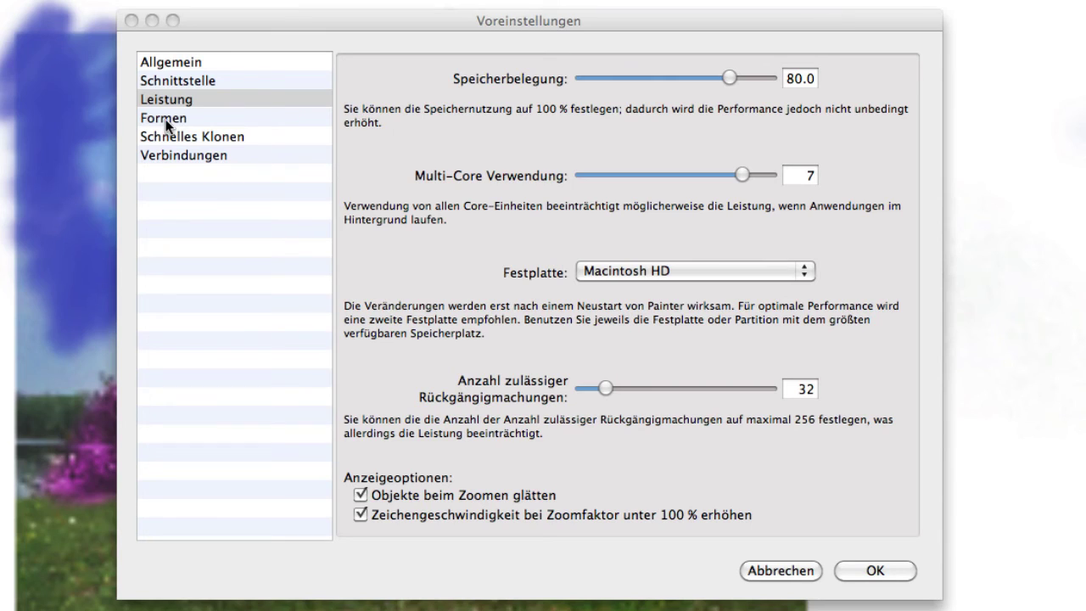
left_click(228, 118)
left_click(229, 118)
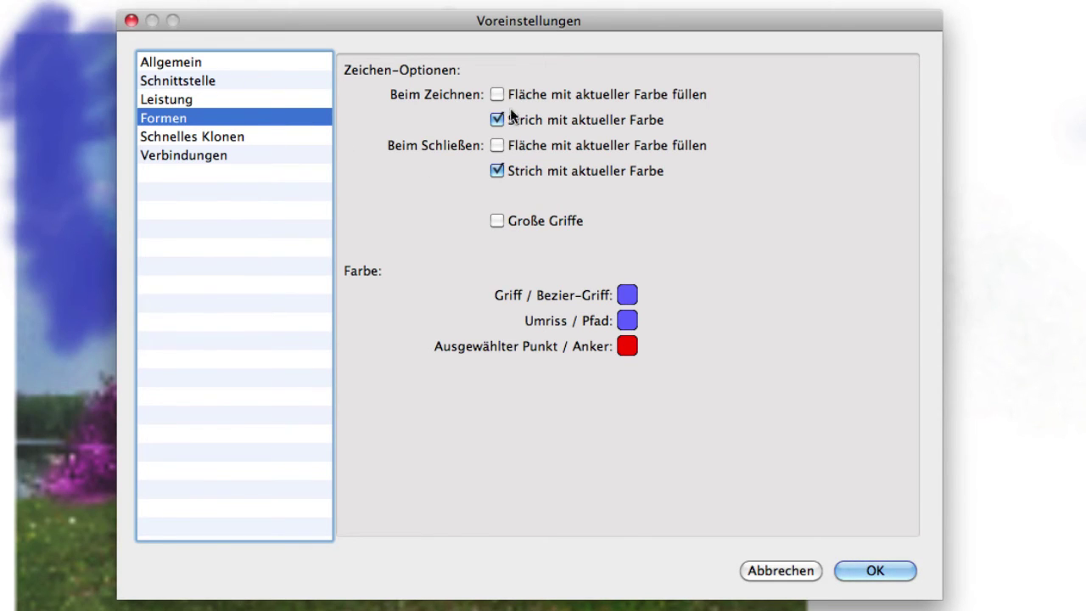
left_click(204, 136)
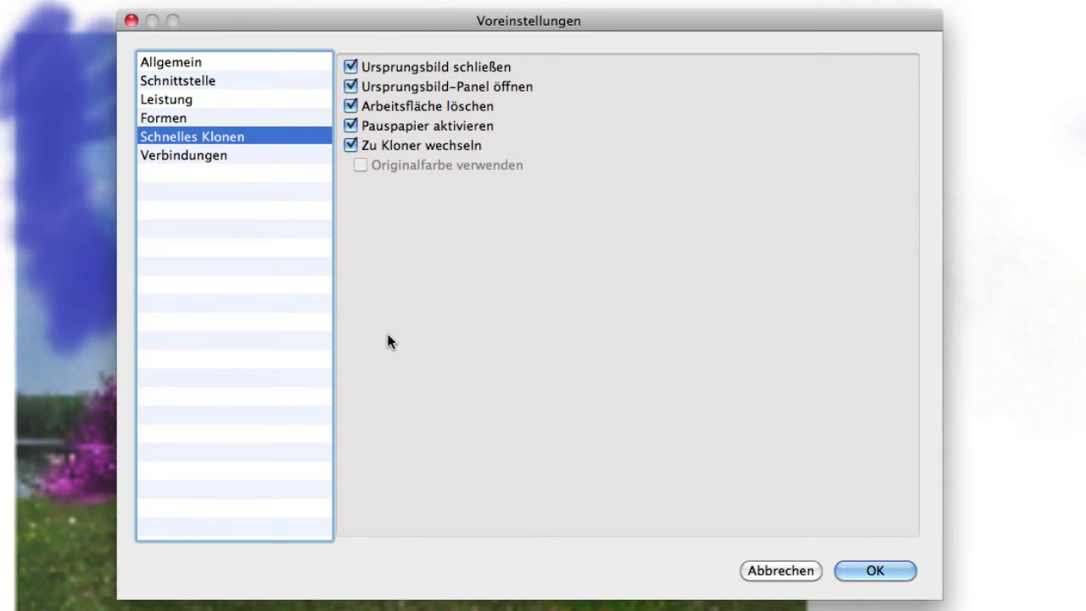
left_click(224, 156)
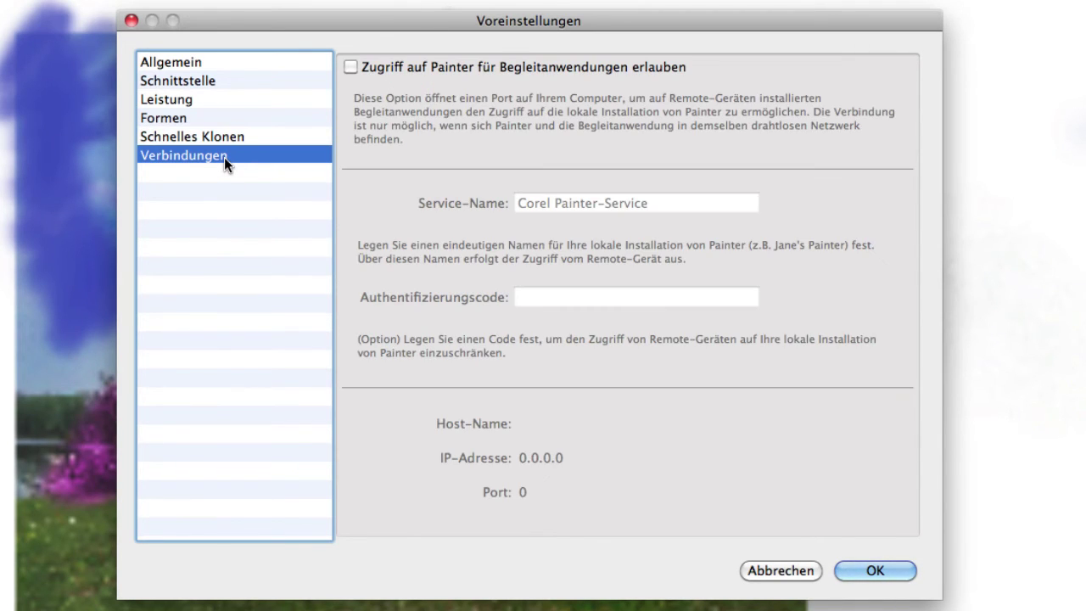
left_click(798, 573)
left_click(107, 20)
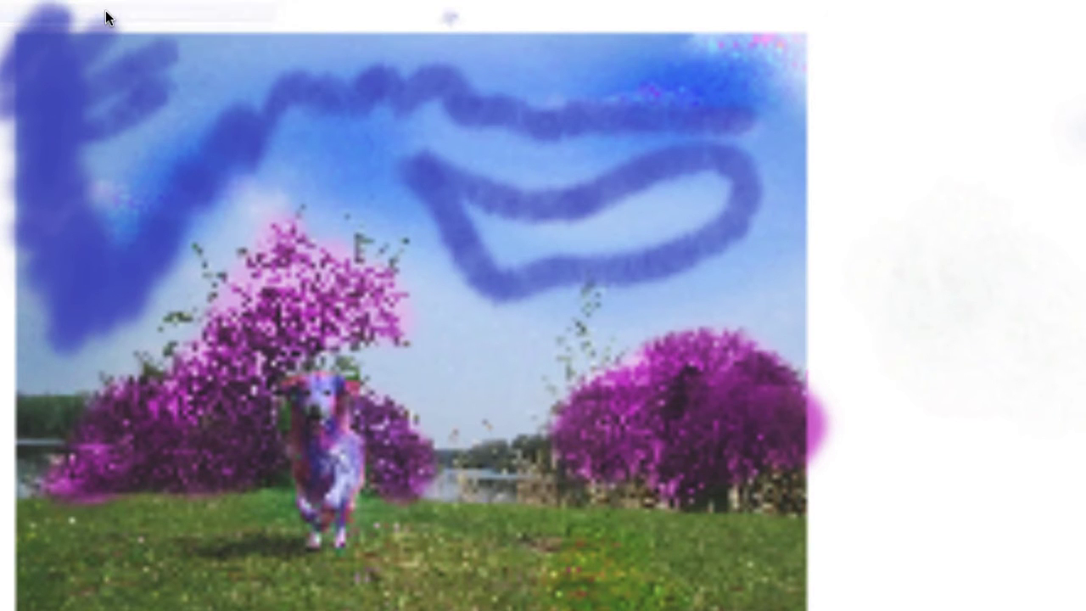
Open the Funktionstasten anpassen dialog and examine the shortcuts of the Corel Painter 12 Voreinstellungen commands.
left_click_drag(878, 225, 416, 45)
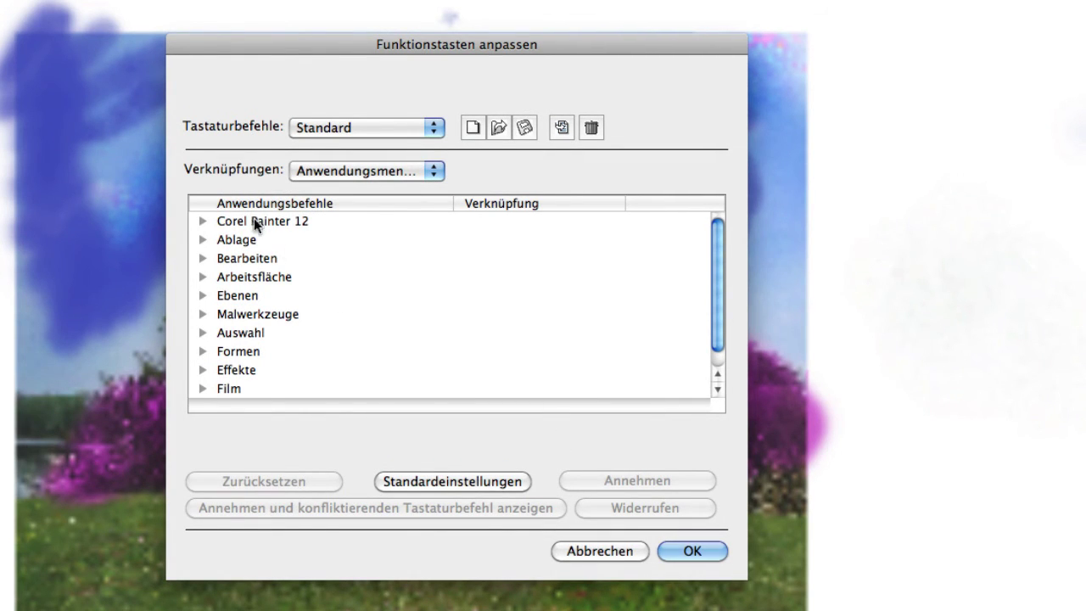
left_click(203, 220)
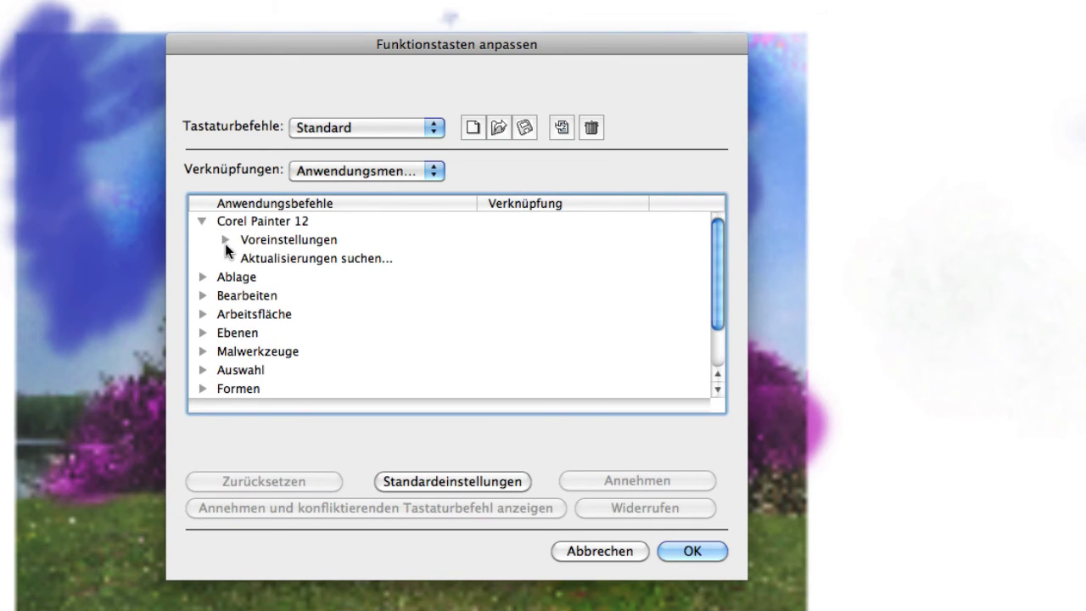
left_click(226, 240)
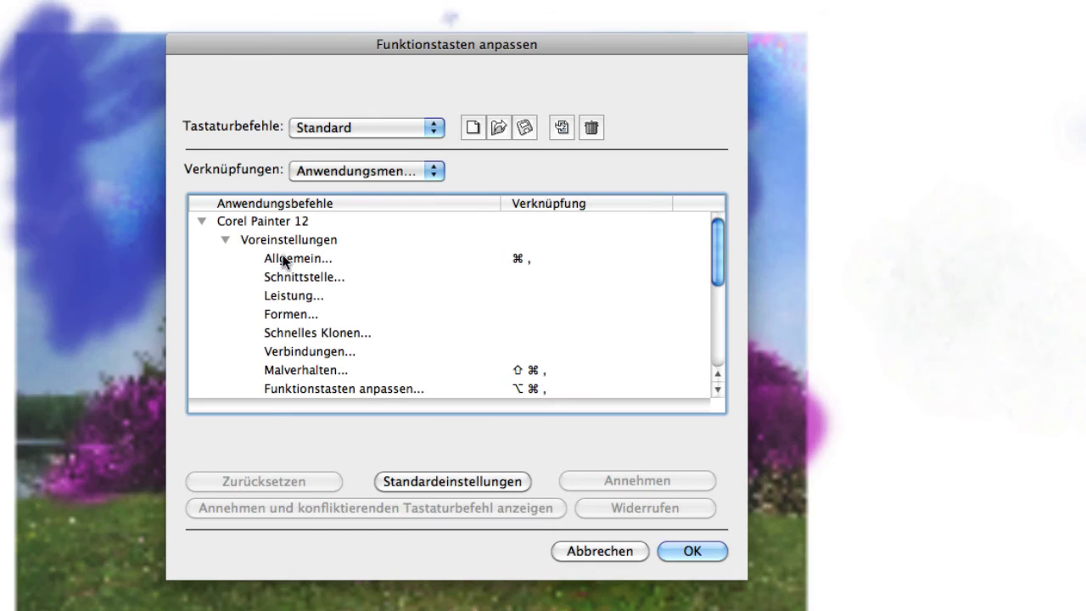
mouse_move(718, 254)
left_mouse_down()
mouse_move(730, 324)
mouse_move(711, 212)
left_mouse_up()
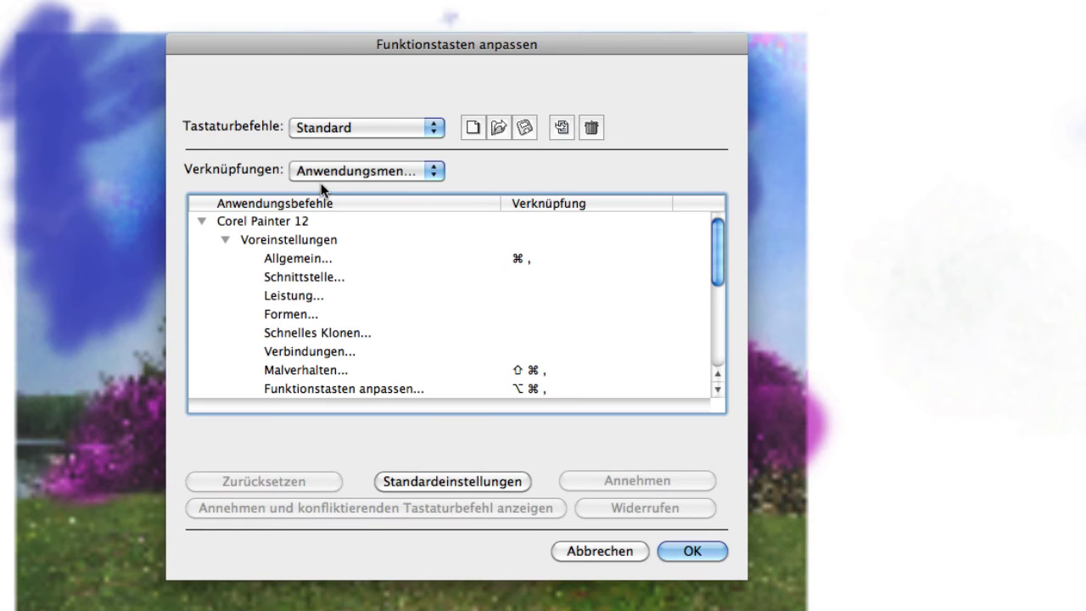
View the Palettenmenüs shortcut assignments with the Standard key set and cancel the dialog.
left_click(310, 126)
left_click(311, 127)
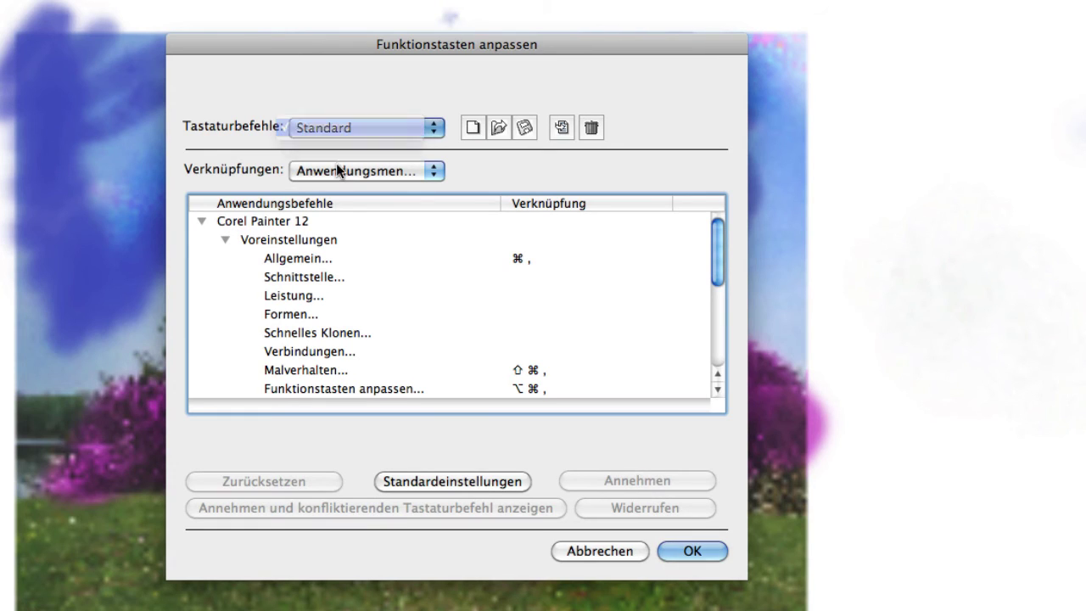
left_click(337, 171)
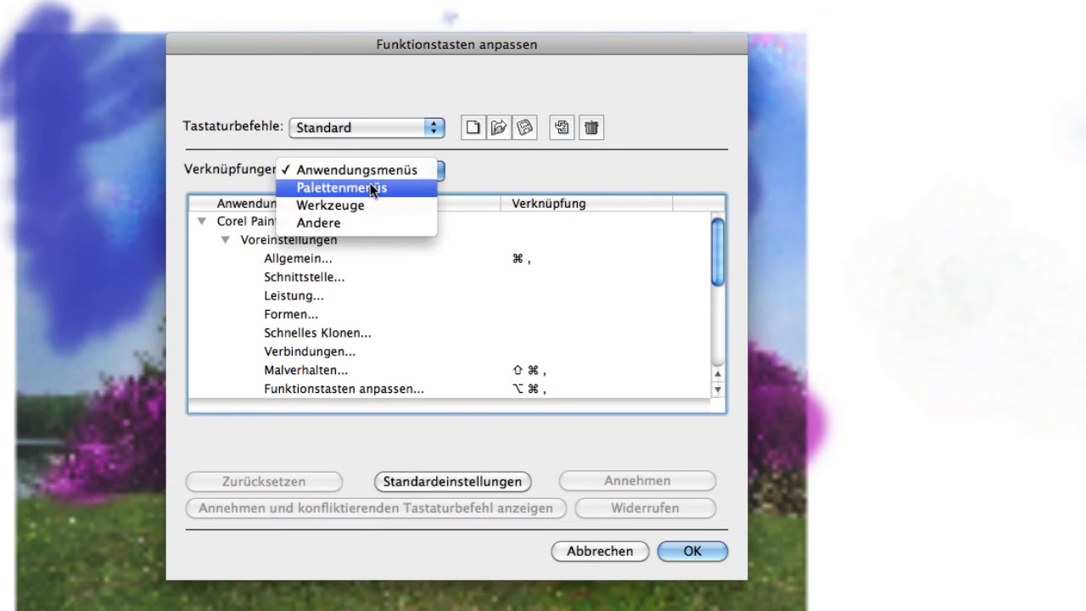
left_click(369, 186)
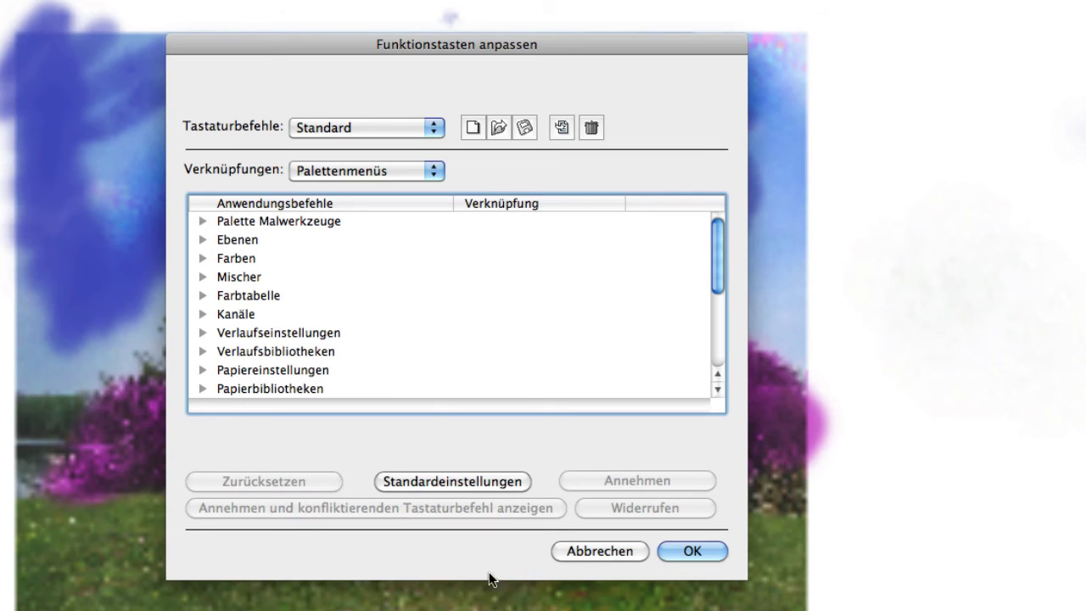
left_click(586, 552)
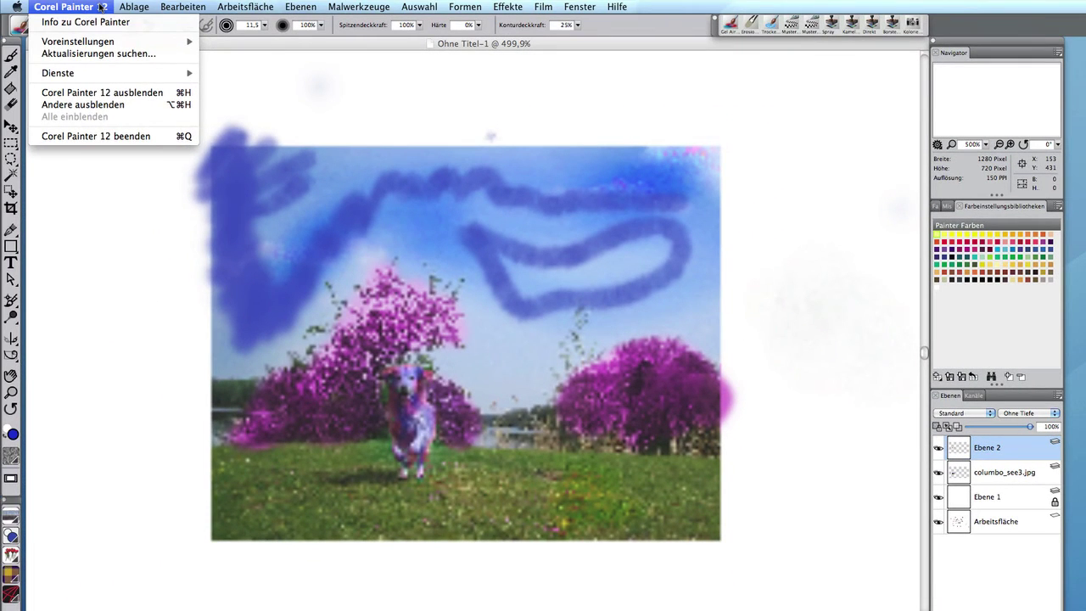
mouse_move(129, 14)
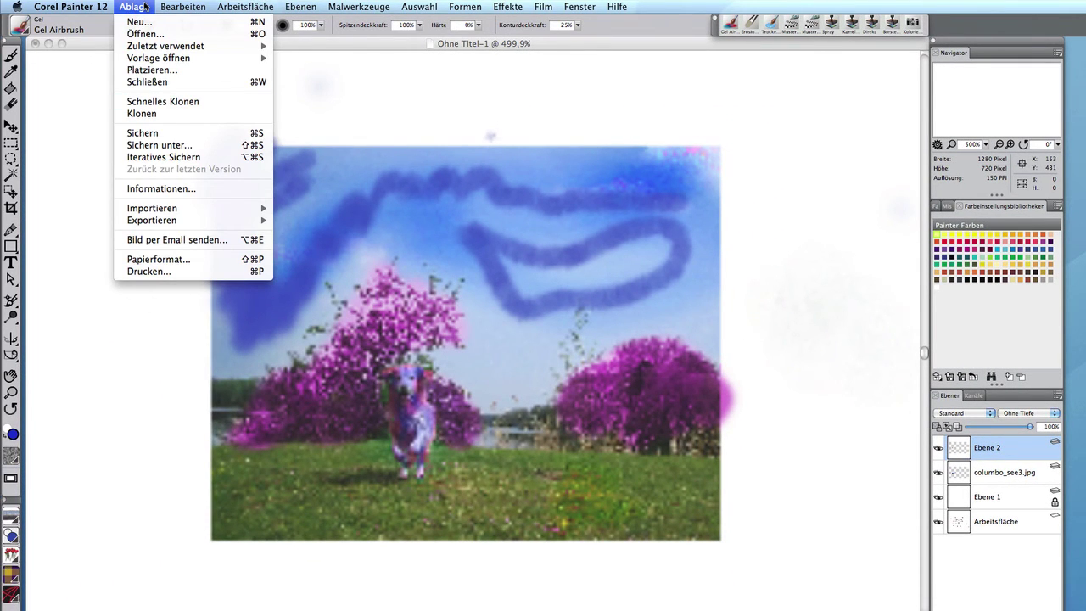
mouse_move(182, 7)
mouse_move(276, 150)
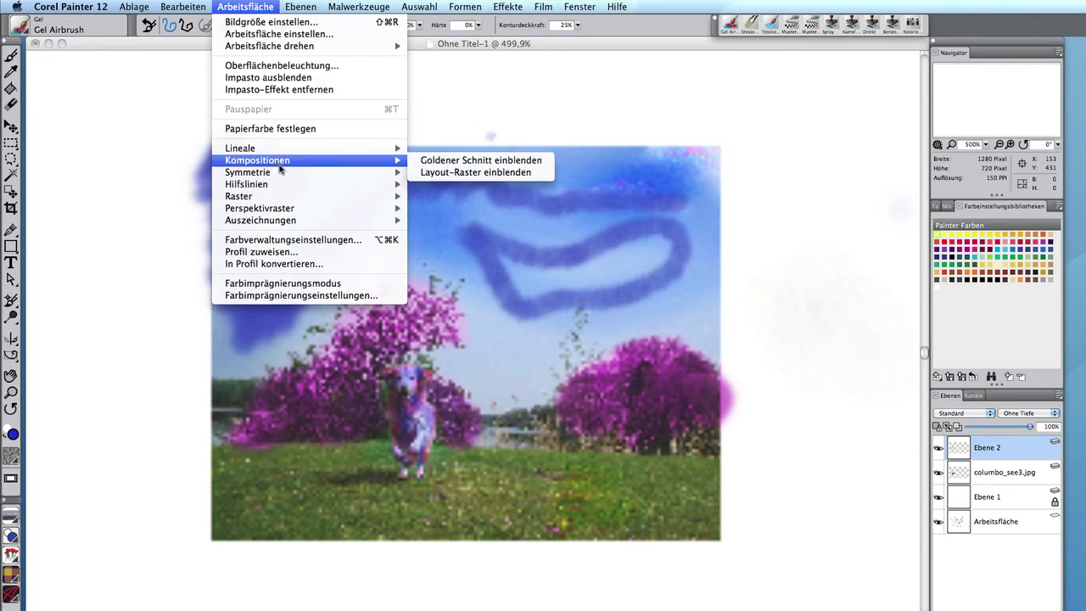
mouse_move(281, 176)
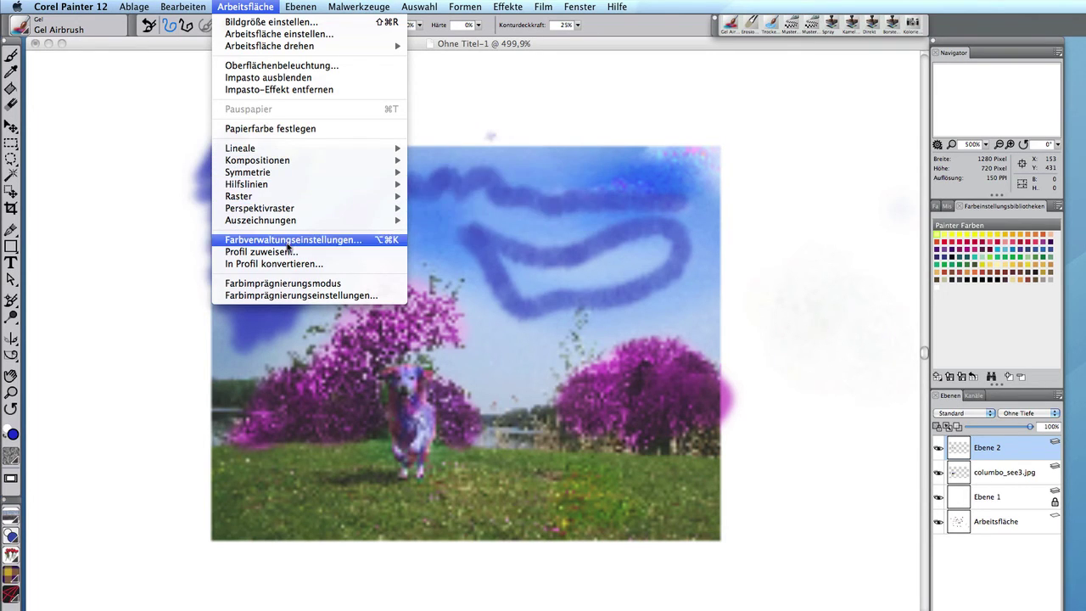
mouse_move(291, 209)
key("Escape")
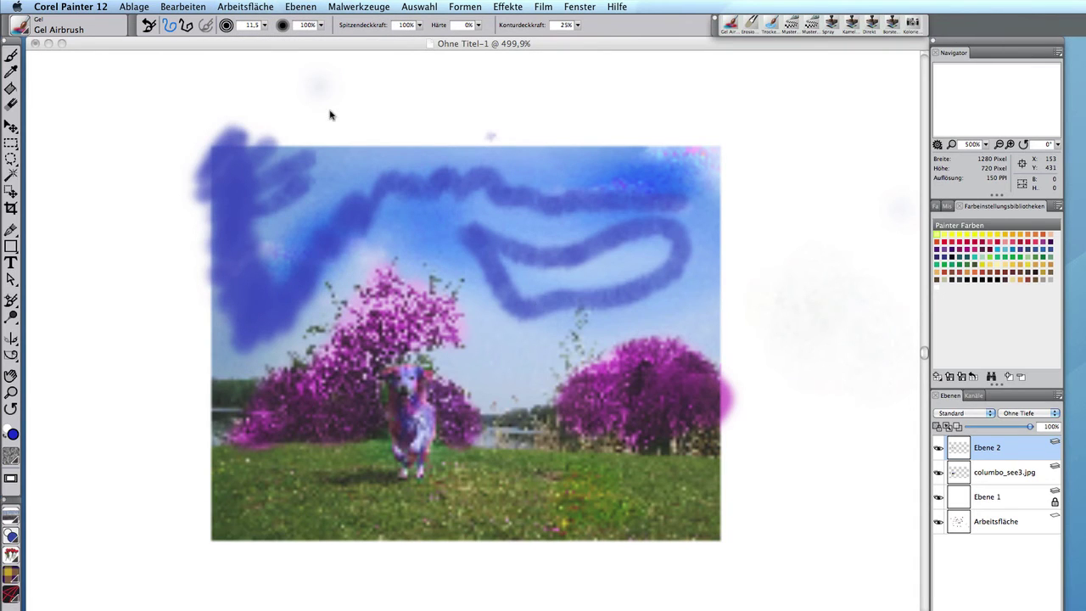
Show the regular grid over the canvas and switch to the perspective grid.
key("super+ctrl+g")
left_click(245, 6)
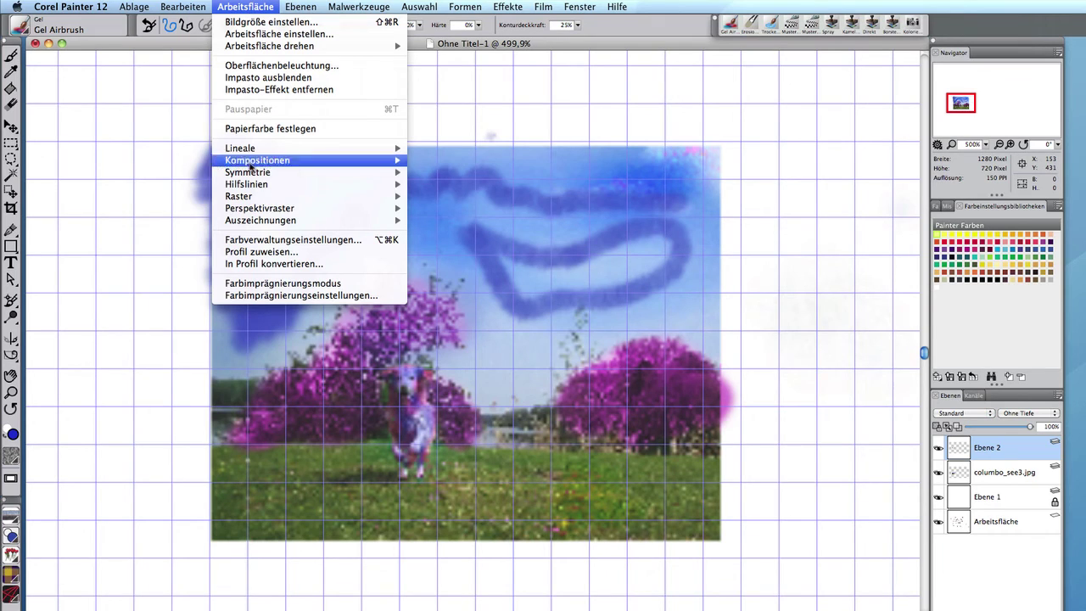
mouse_move(252, 209)
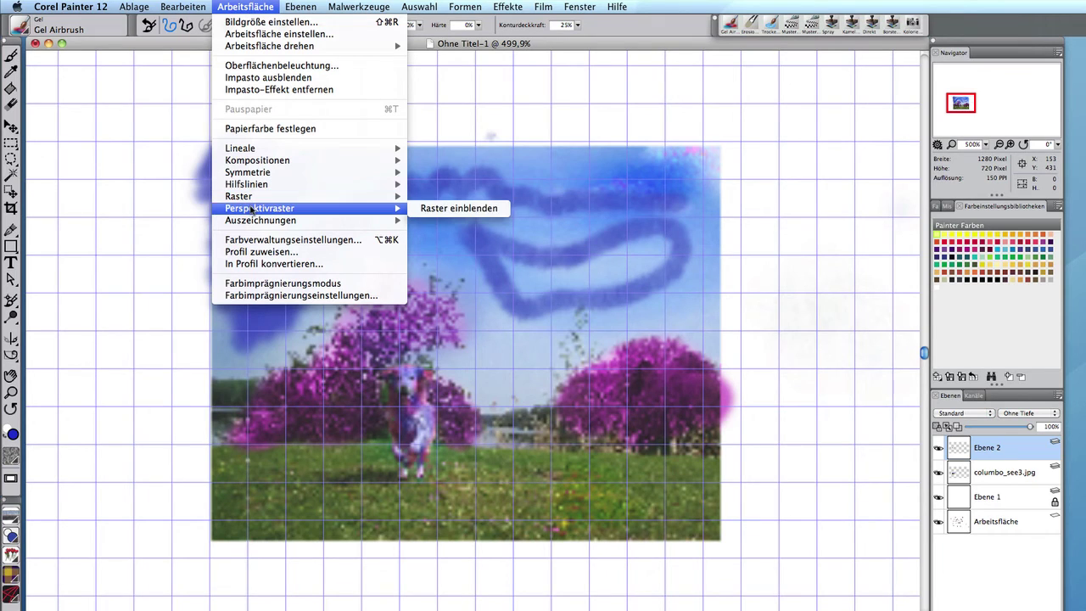
left_click(433, 211)
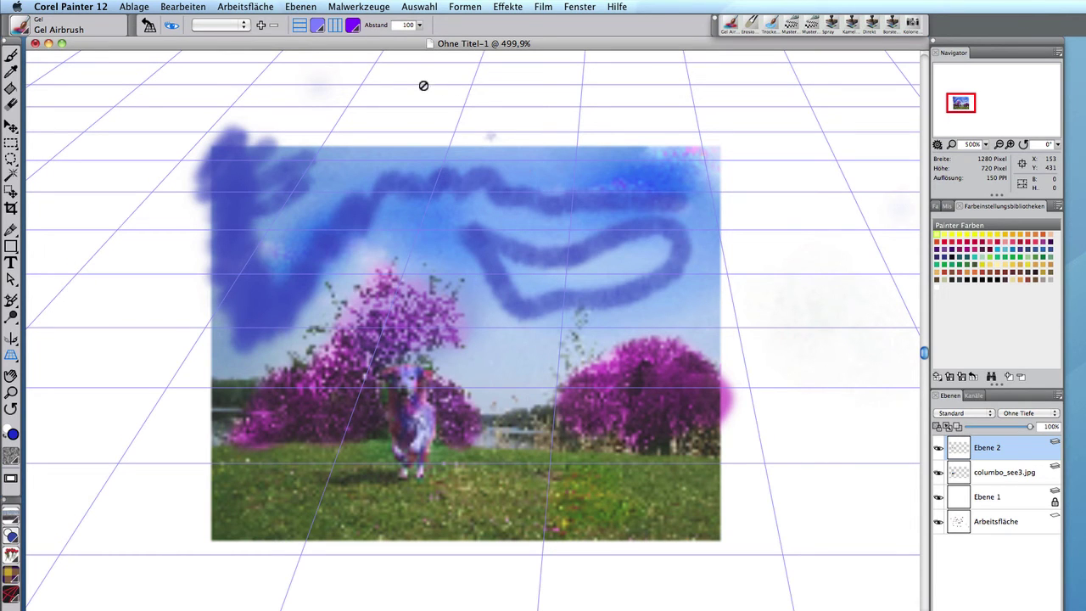
Lower the perspective grid's horizon line towards the photo and shift its vertical plane leftwards across the photo.
key("super+minus")
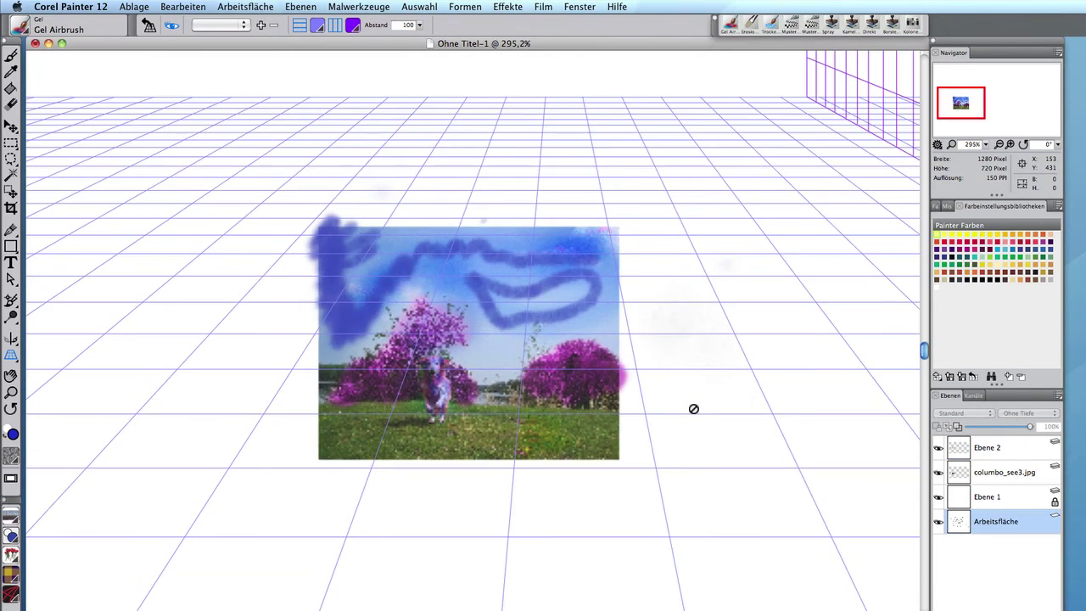
key("super+minus")
key("super+minus")
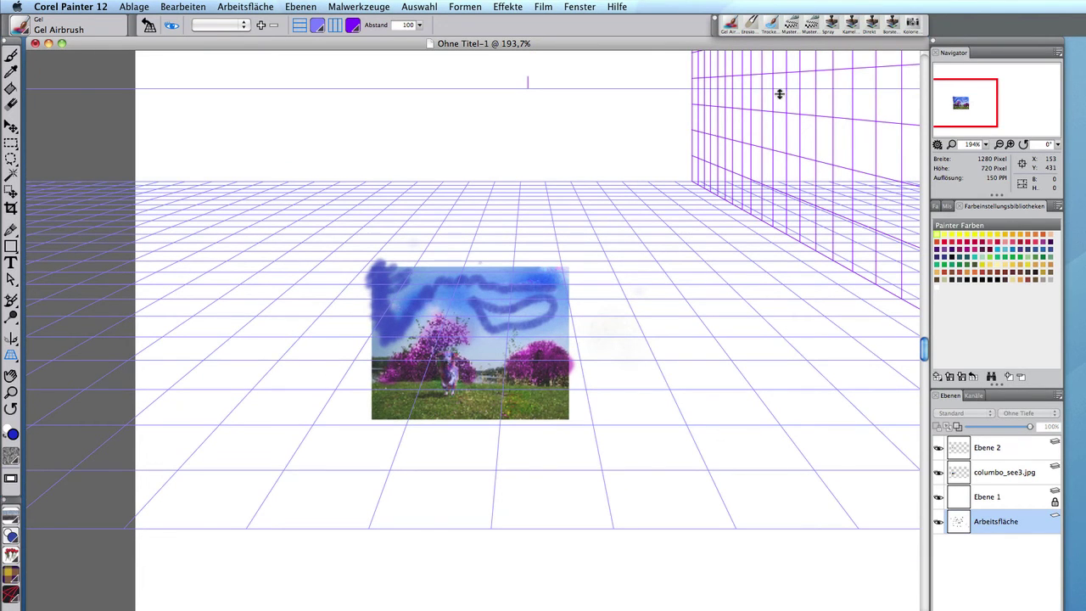
left_click_drag(778, 90, 751, 230)
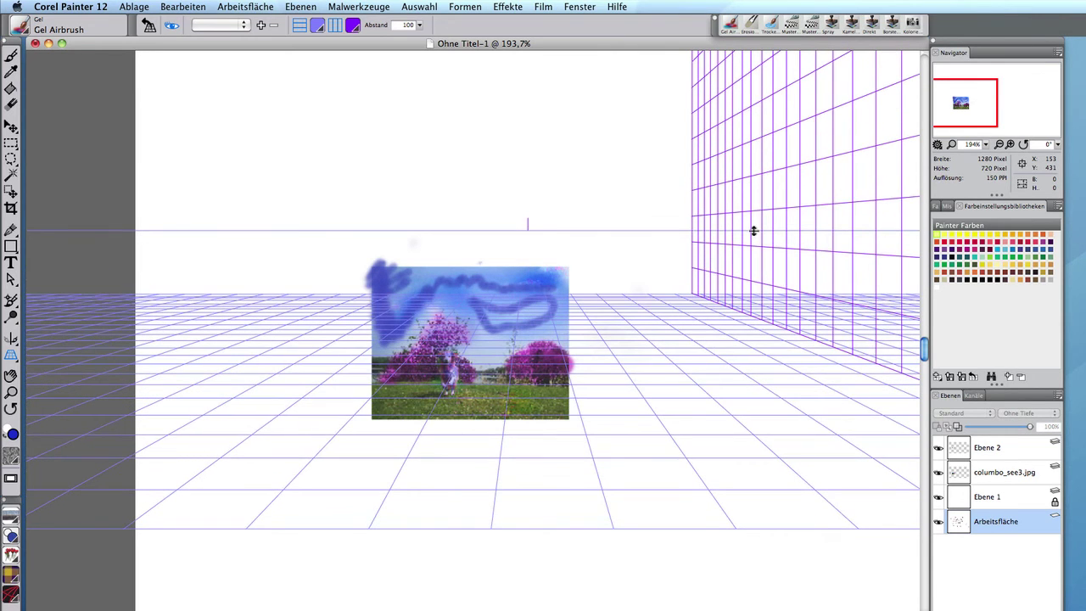
left_click_drag(527, 226, 201, 226)
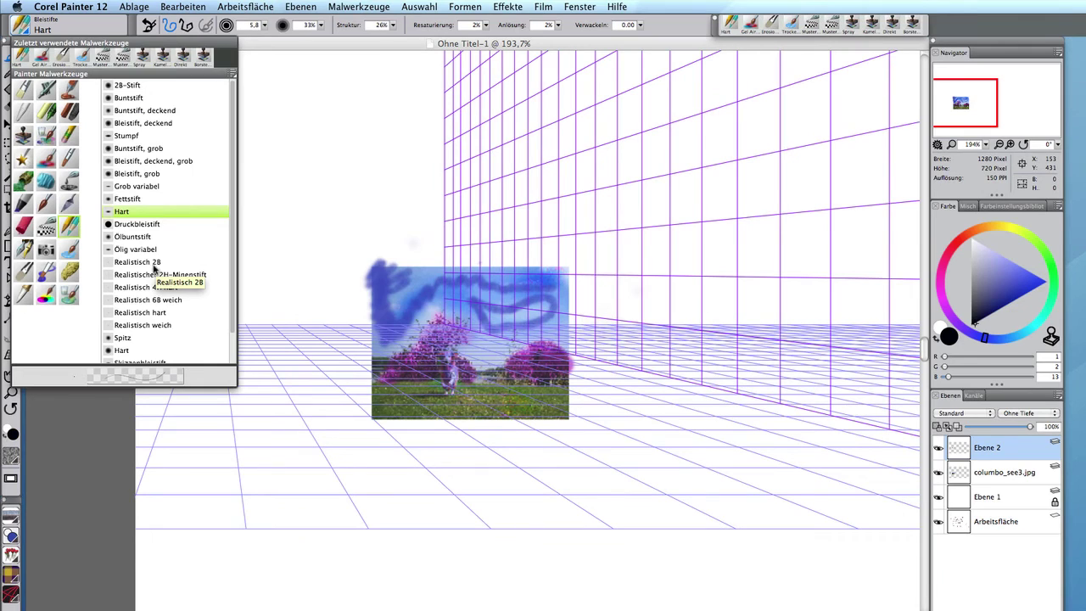
Sketch a hatched side plane along the photo's left edge and a slanted floor line with the black Realistisch hart pencil.
left_click(155, 312)
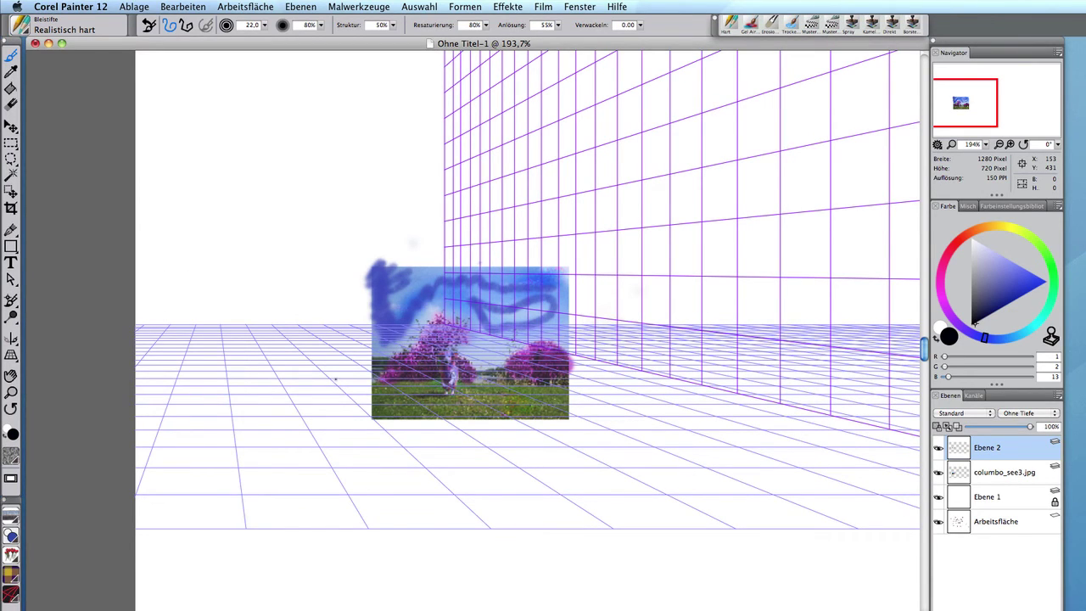
left_click_drag(336, 380, 370, 413)
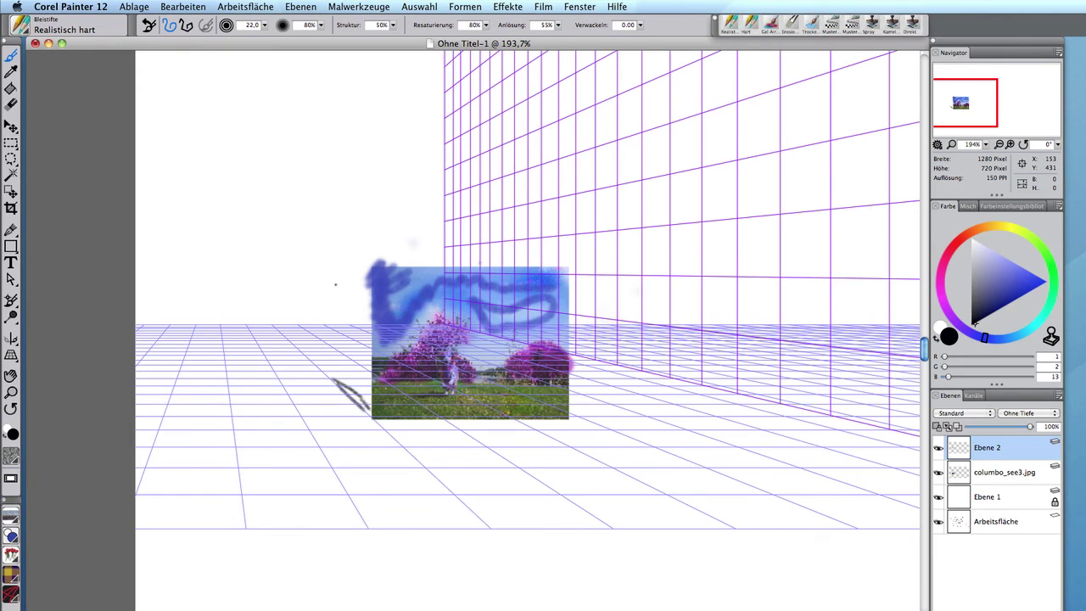
left_click_drag(335, 284, 334, 376)
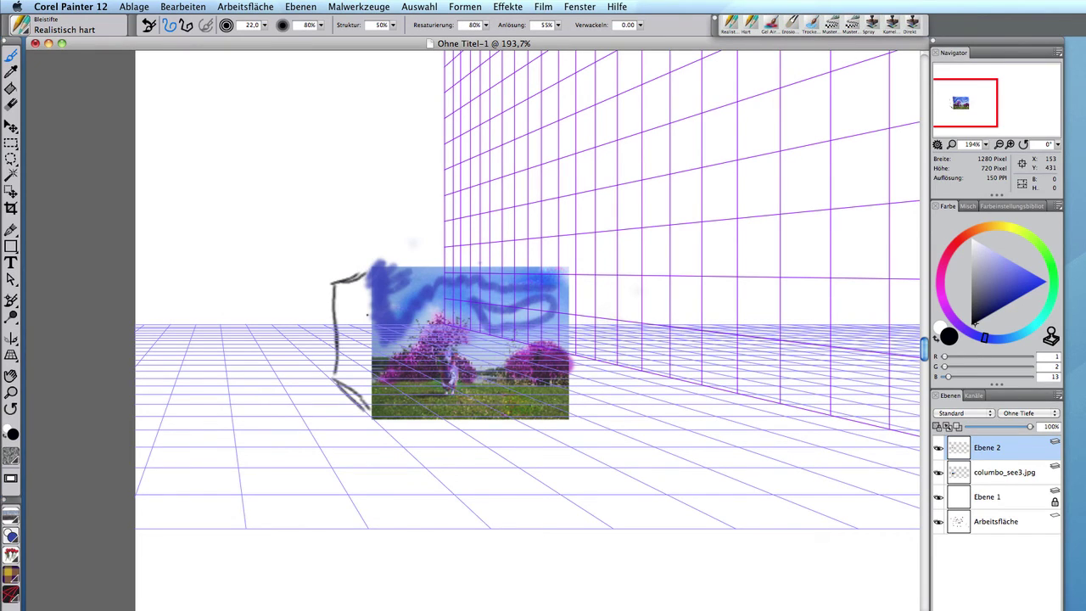
mouse_move(370, 335)
left_mouse_down()
mouse_move(363, 381)
mouse_move(353, 355)
mouse_move(342, 383)
mouse_move(427, 475)
left_mouse_up()
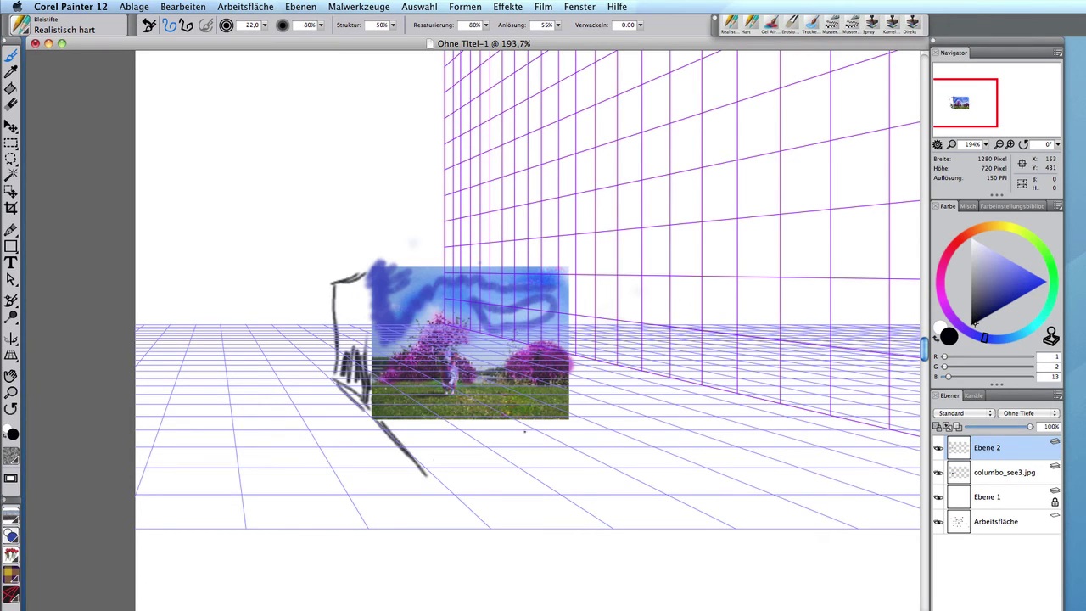
Sketch the outline of a floor plane below the photo along the perspective grid and fill it with loose hatching.
left_click_drag(591, 431, 629, 461)
left_click_drag(415, 466, 704, 471)
mouse_move(585, 417)
left_mouse_down()
mouse_move(692, 480)
mouse_move(682, 482)
left_mouse_up()
mouse_move(488, 464)
left_mouse_down()
mouse_move(430, 461)
mouse_move(454, 436)
mouse_move(550, 424)
mouse_move(475, 442)
mouse_move(669, 465)
left_mouse_up()
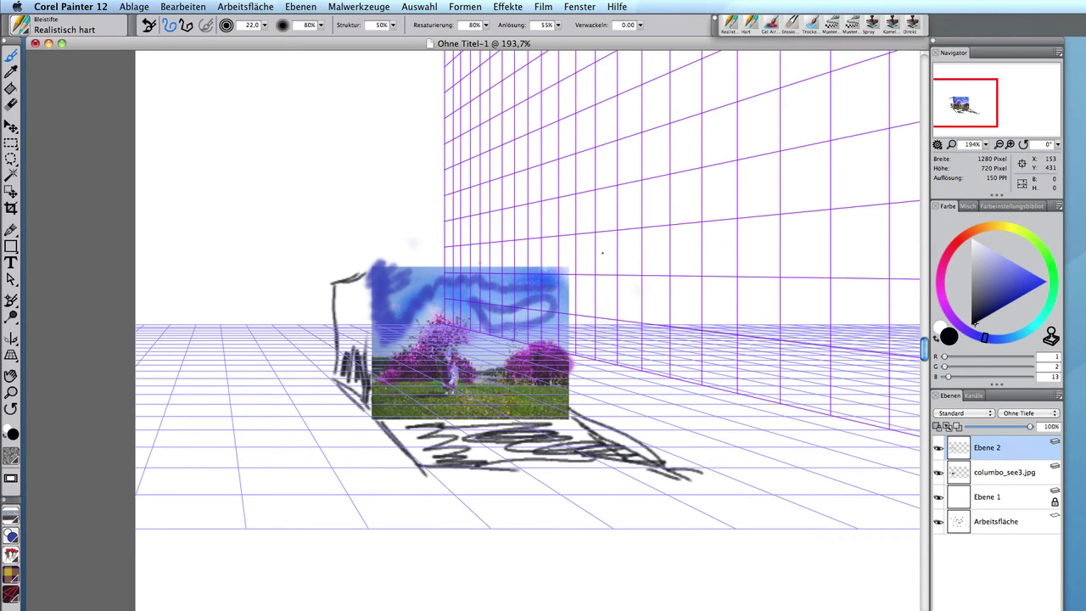
left_click(340, 10)
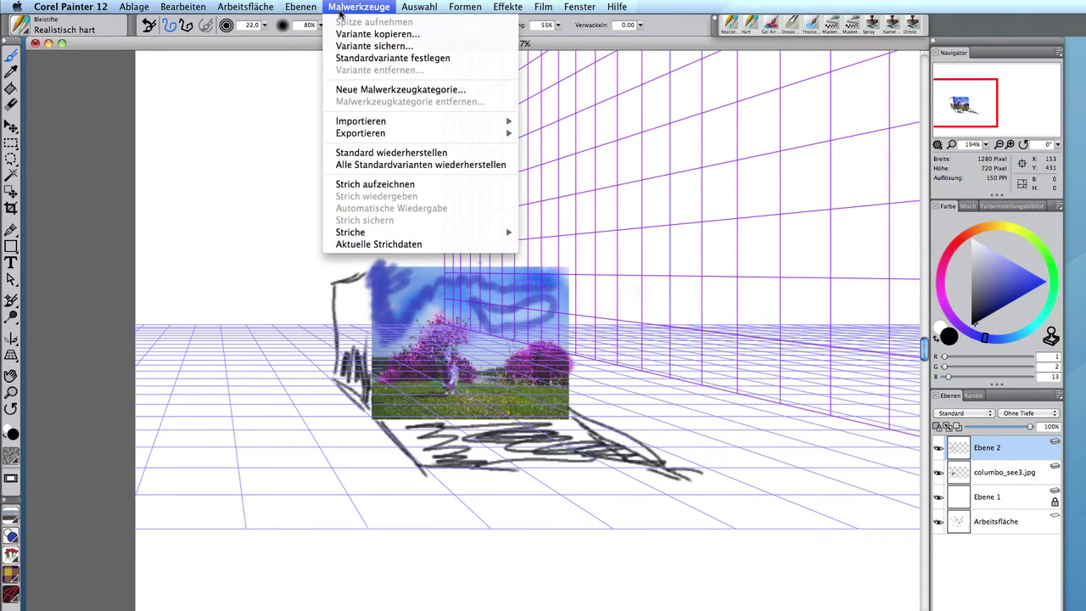
mouse_move(429, 8)
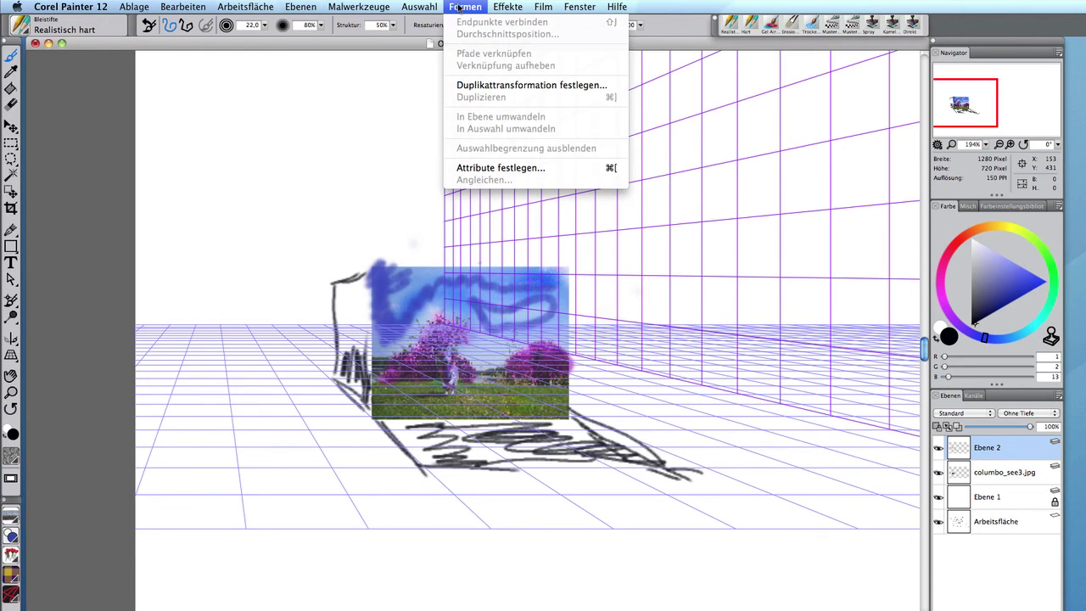
left_click(474, 349)
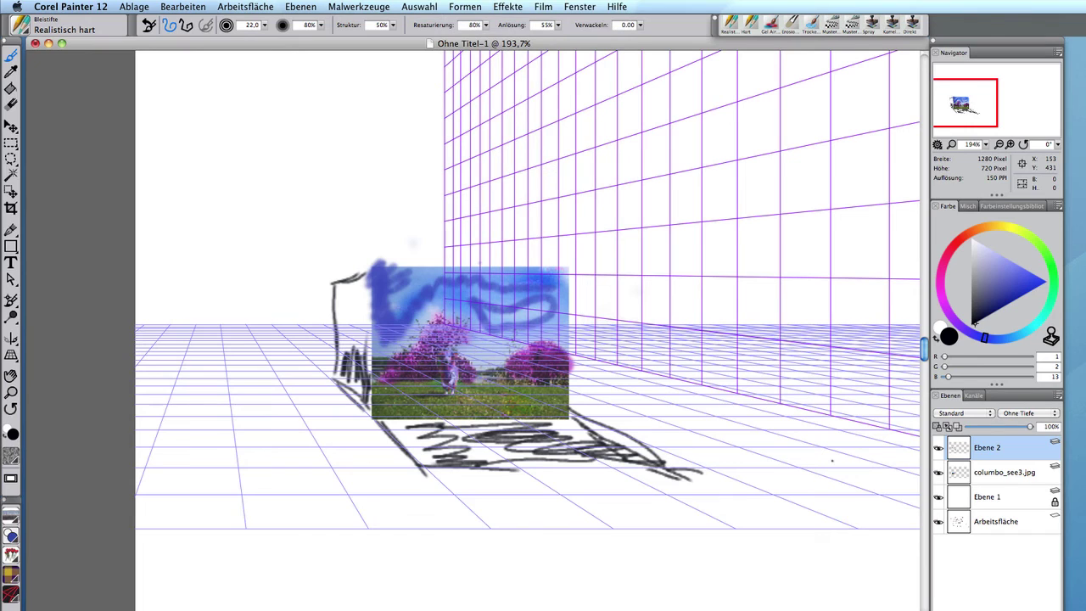
Enlarge the columbo_see3.jpg photo layer by scaling it outwards from its upper-left corner with the Transform tool.
left_click(939, 475)
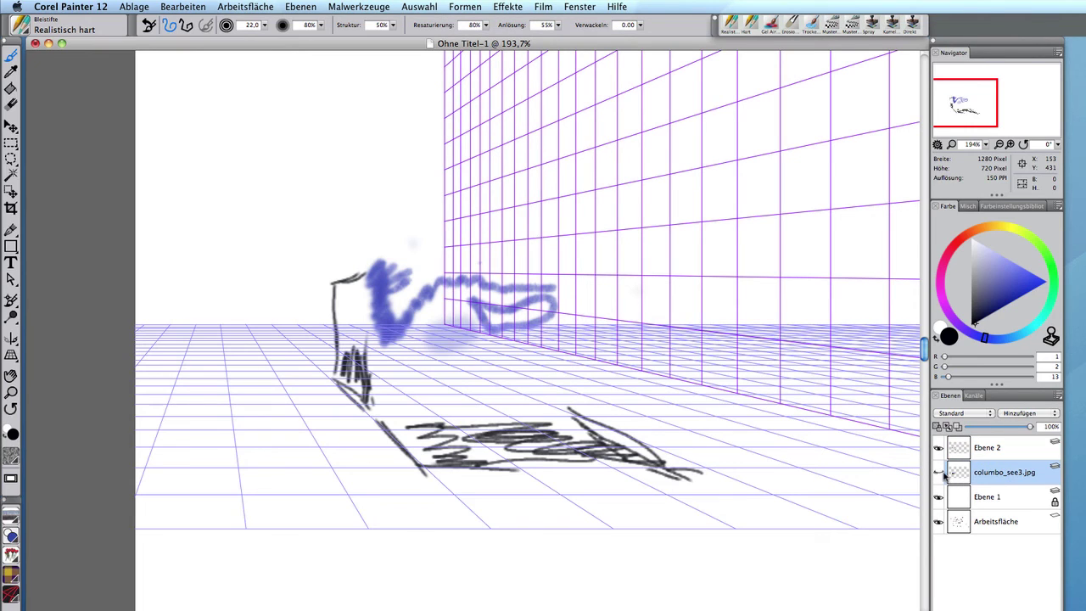
left_click(940, 474)
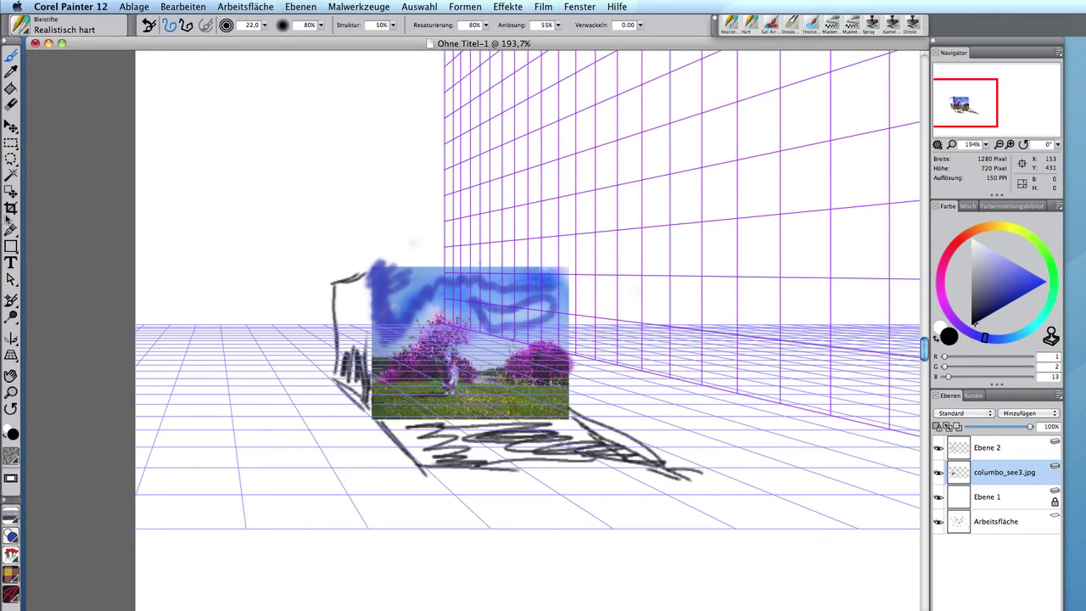
left_click(11, 126)
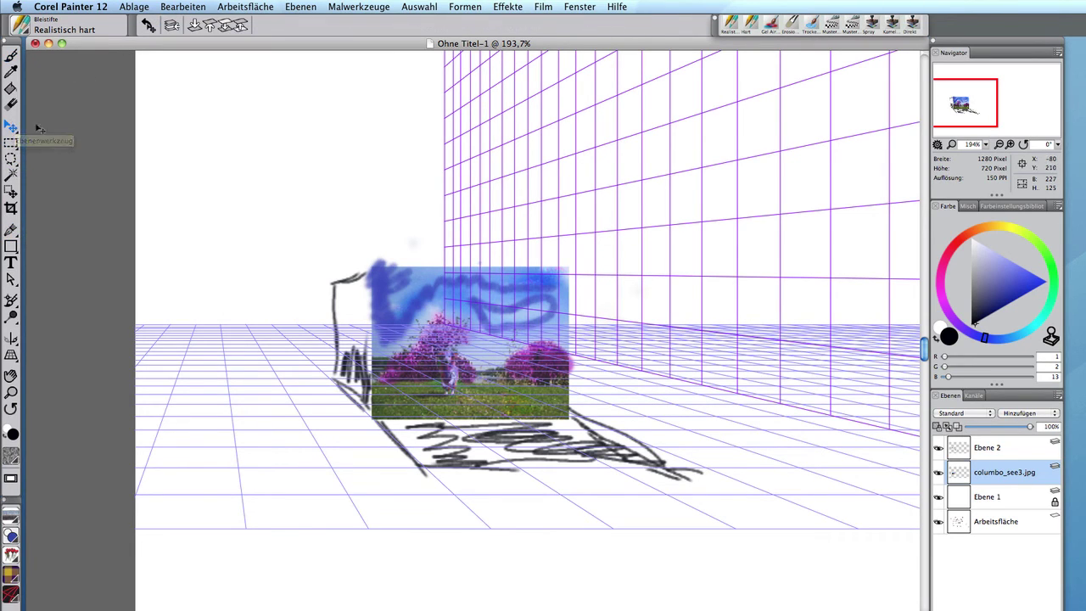
left_click(11, 145)
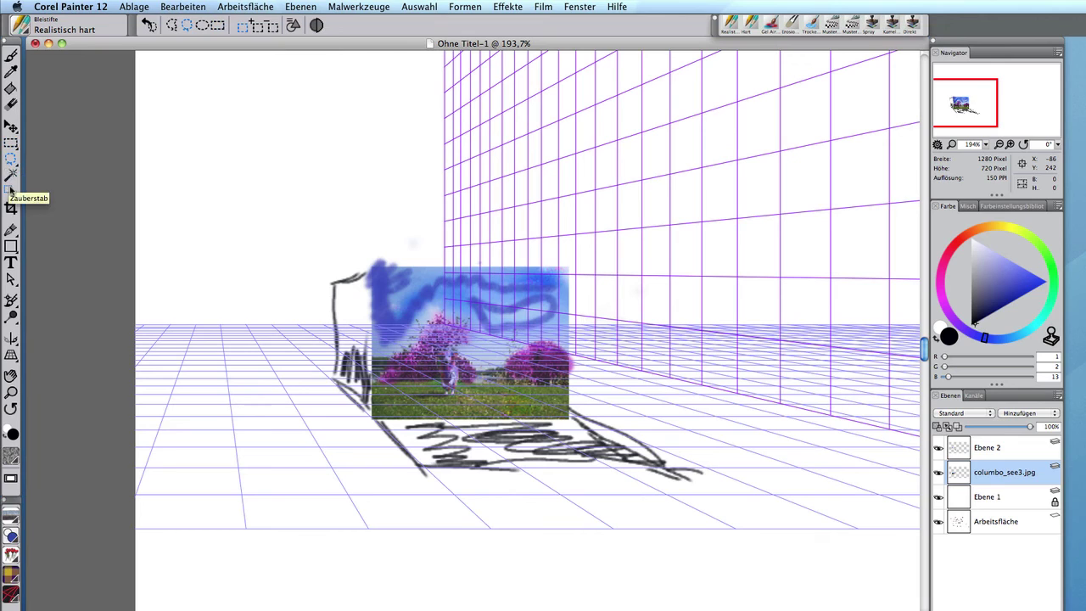
left_click(11, 191)
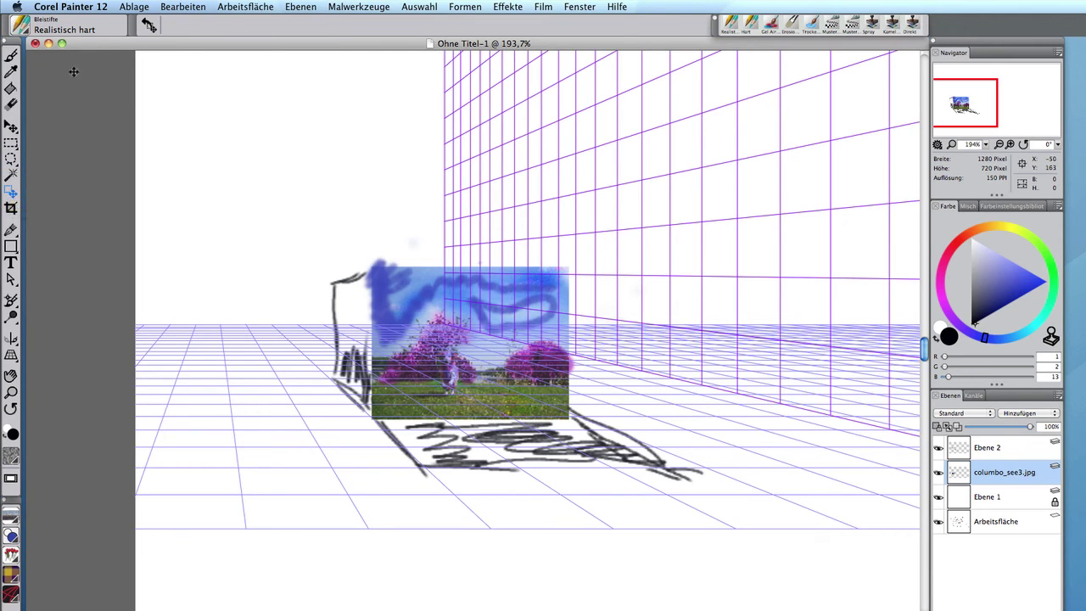
left_click(11, 126)
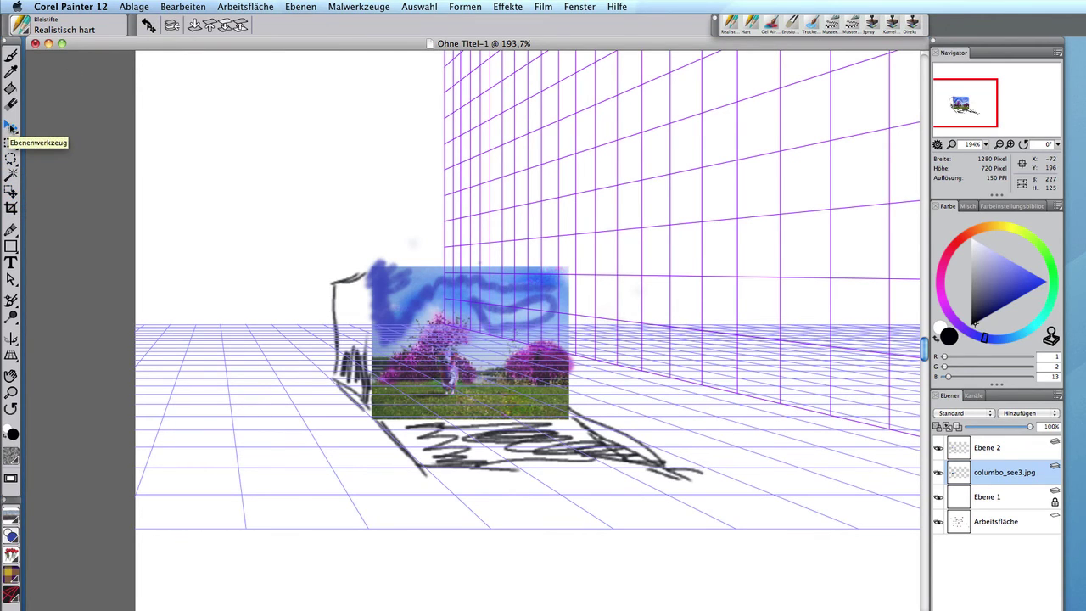
left_click_drag(11, 125, 33, 127)
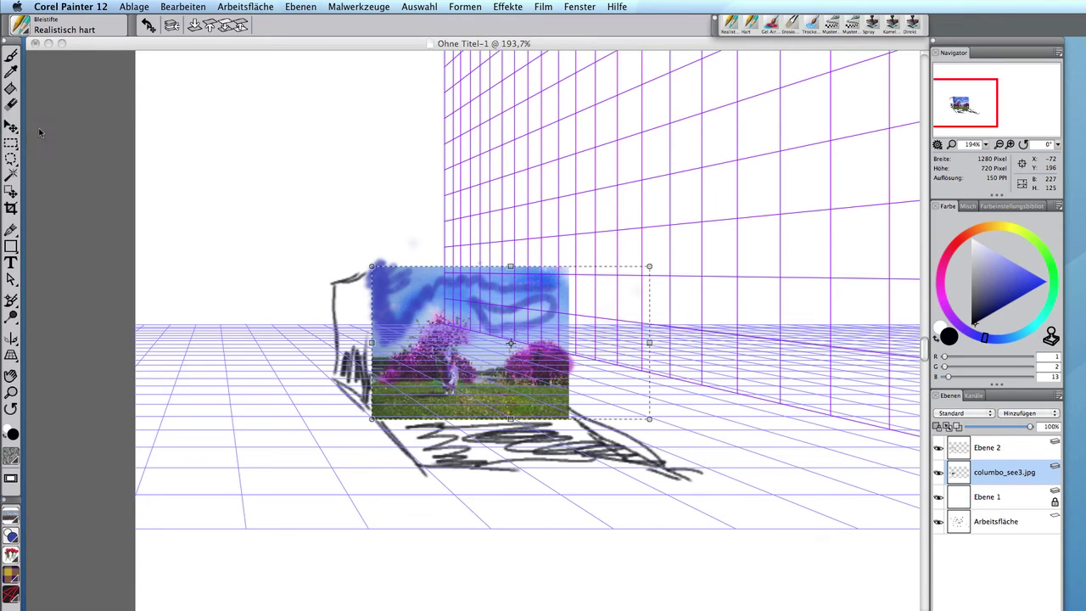
left_click(212, 25)
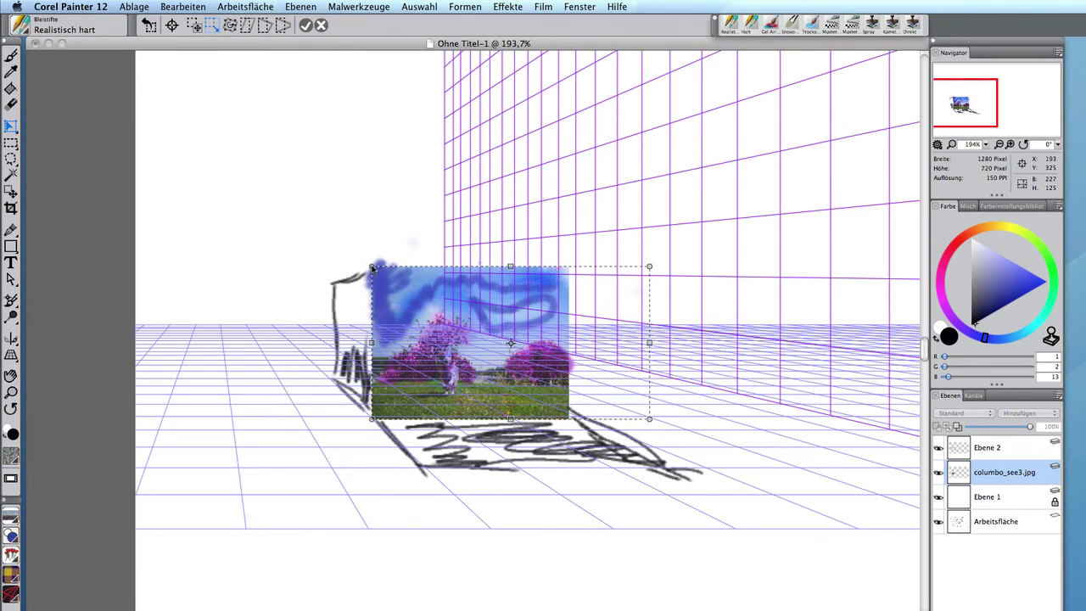
left_click_drag(372, 268, 324, 212)
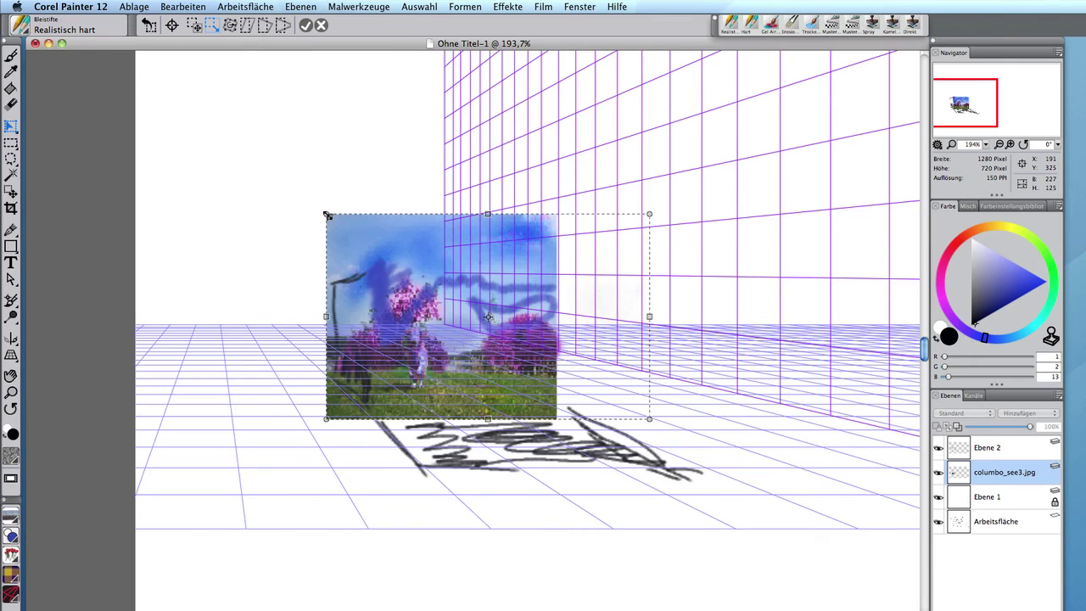
Distort the photo by pulling its upper-right corner inwards, and widen its lower edge with the perspective transformation.
left_click(266, 25)
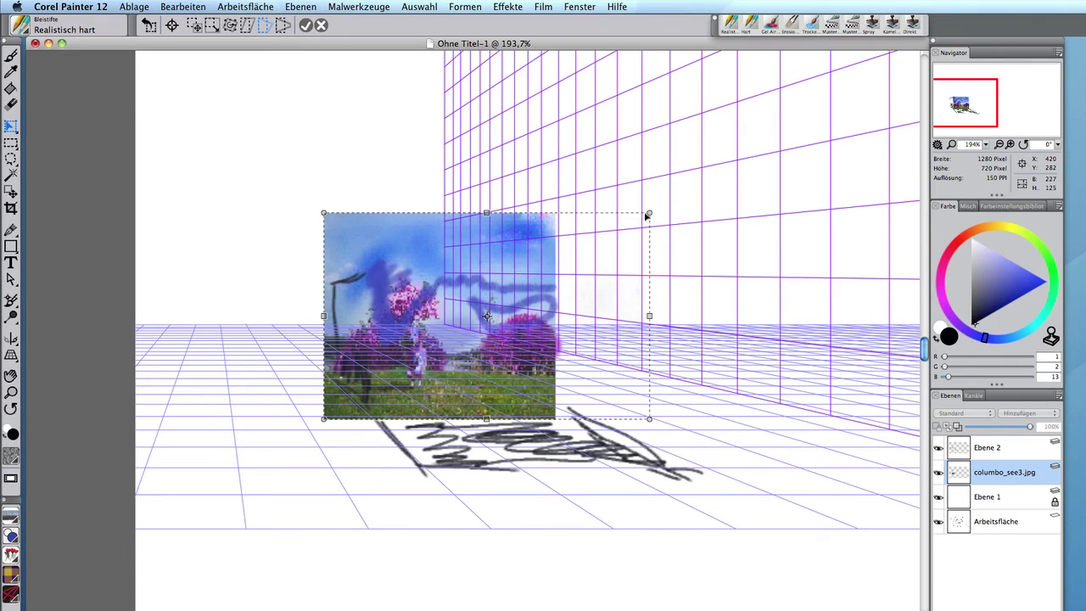
left_click_drag(646, 215, 519, 271)
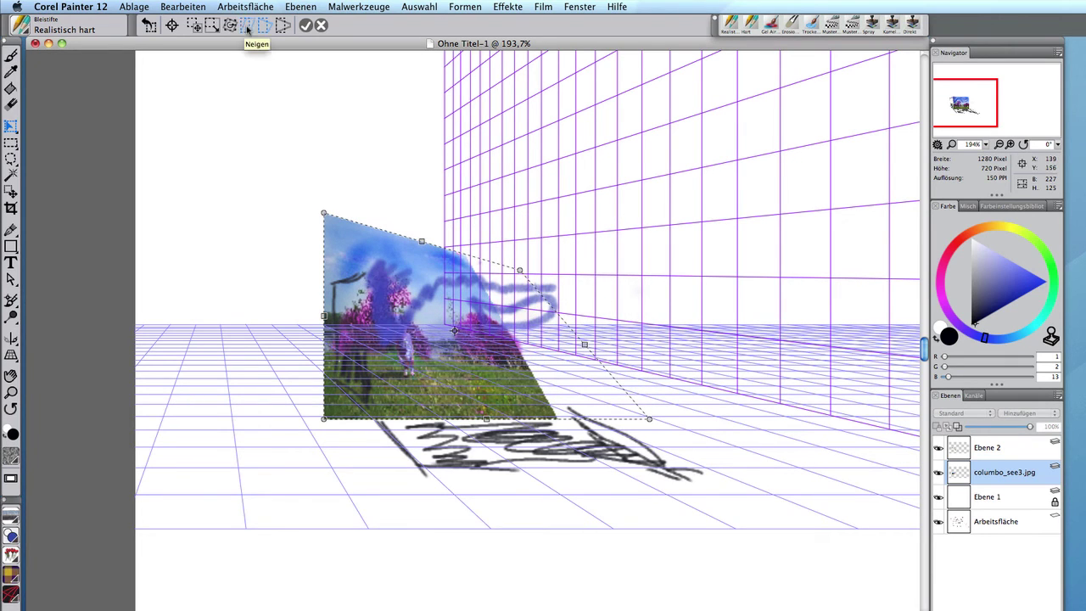
left_click(283, 26)
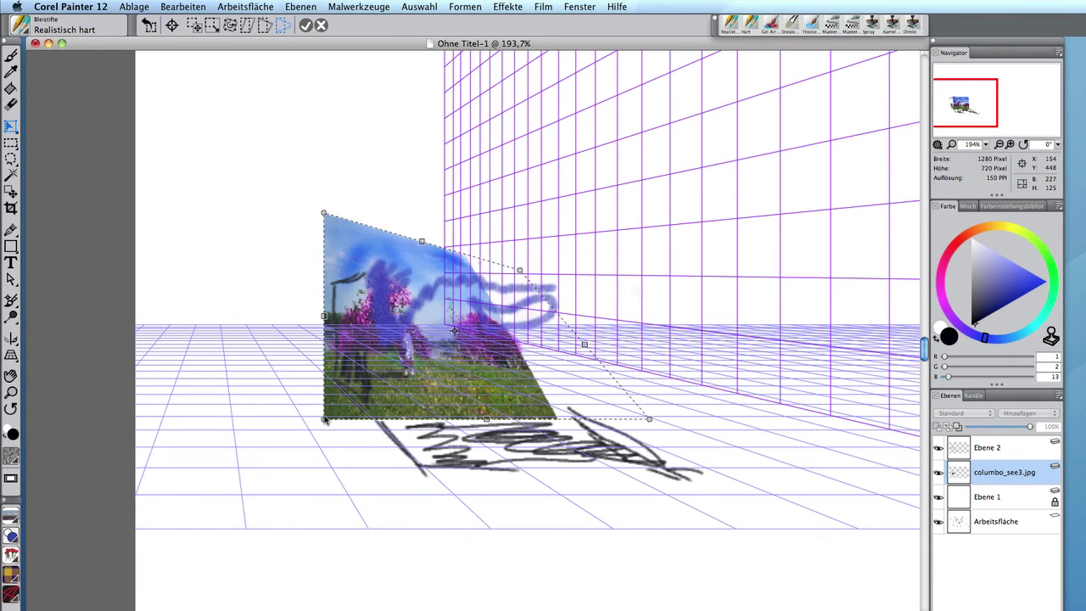
left_click_drag(324, 422, 245, 532)
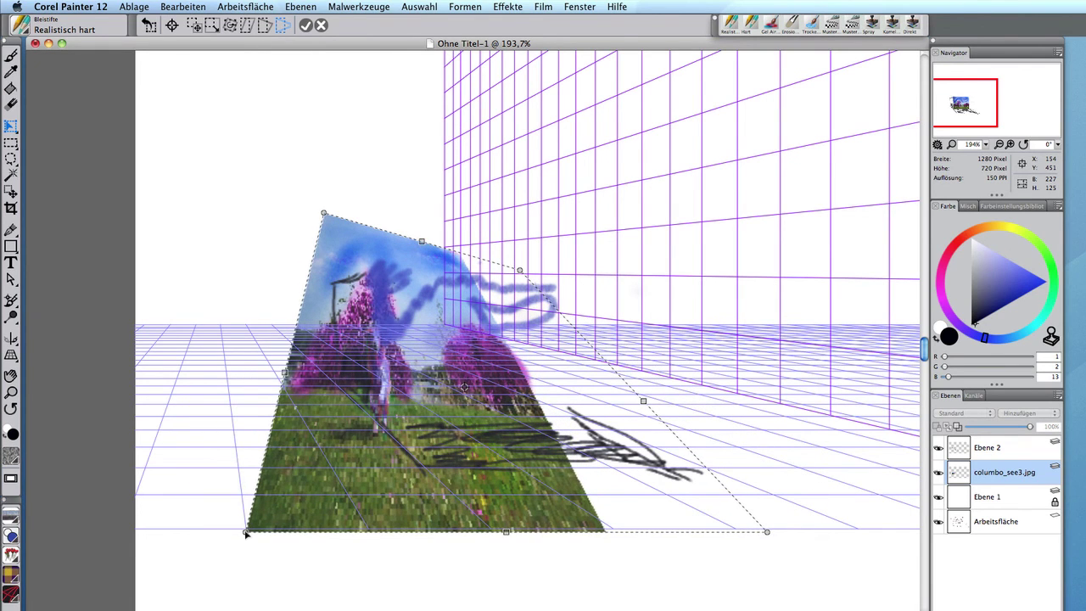
Scale the photo down onto the perspective floor grid and skew its lower edge to lie over the hatched floor sketch.
left_click(211, 27)
left_click(211, 26)
left_click_drag(326, 215, 461, 512)
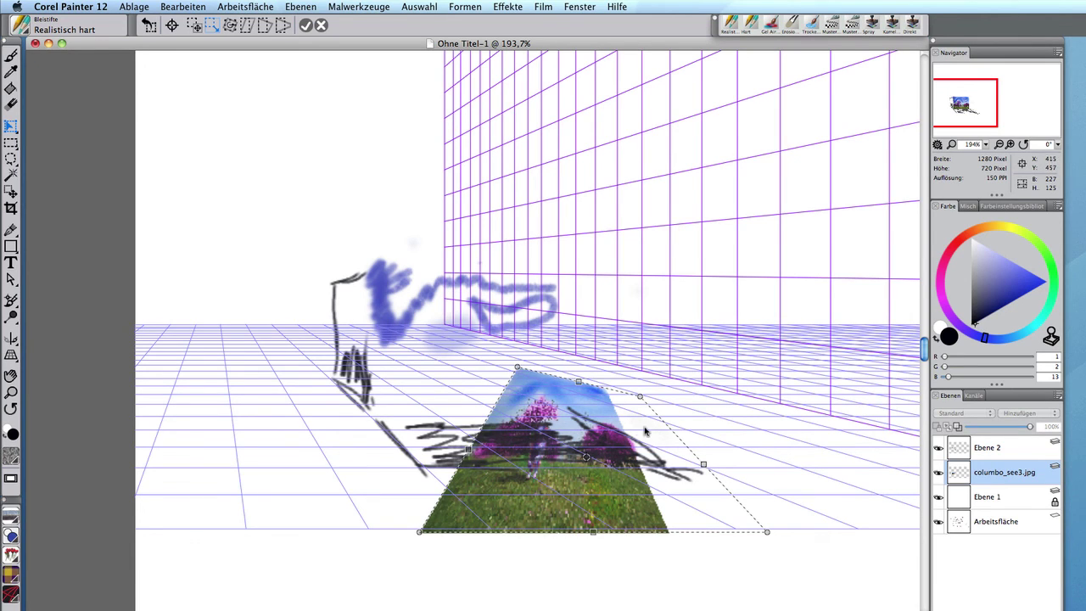
key("ctrl+z")
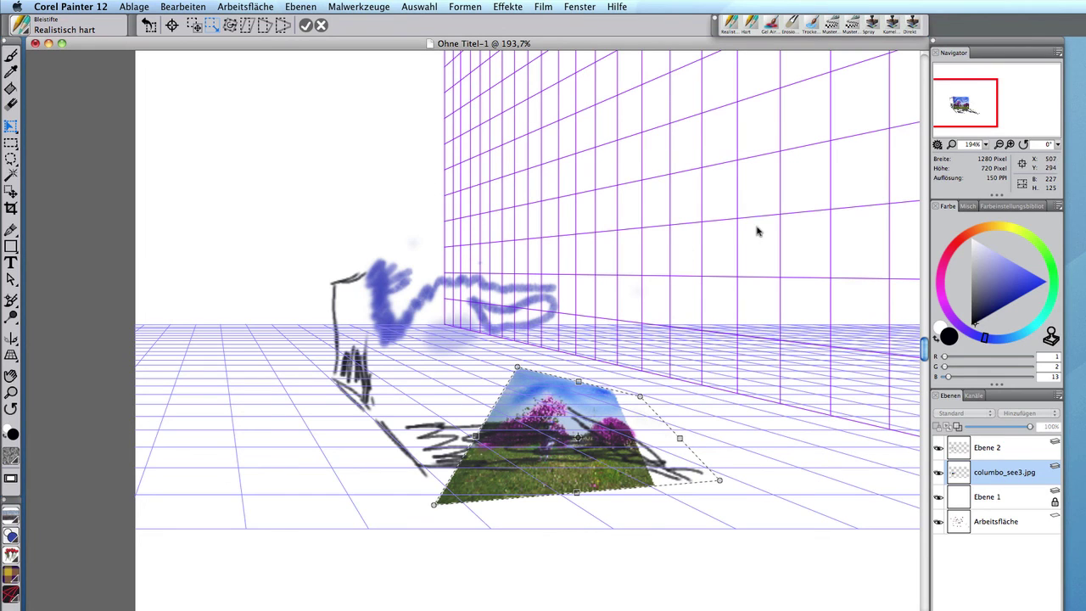
scroll(789, 267, "up", 2)
scroll(790, 267, "down", 5)
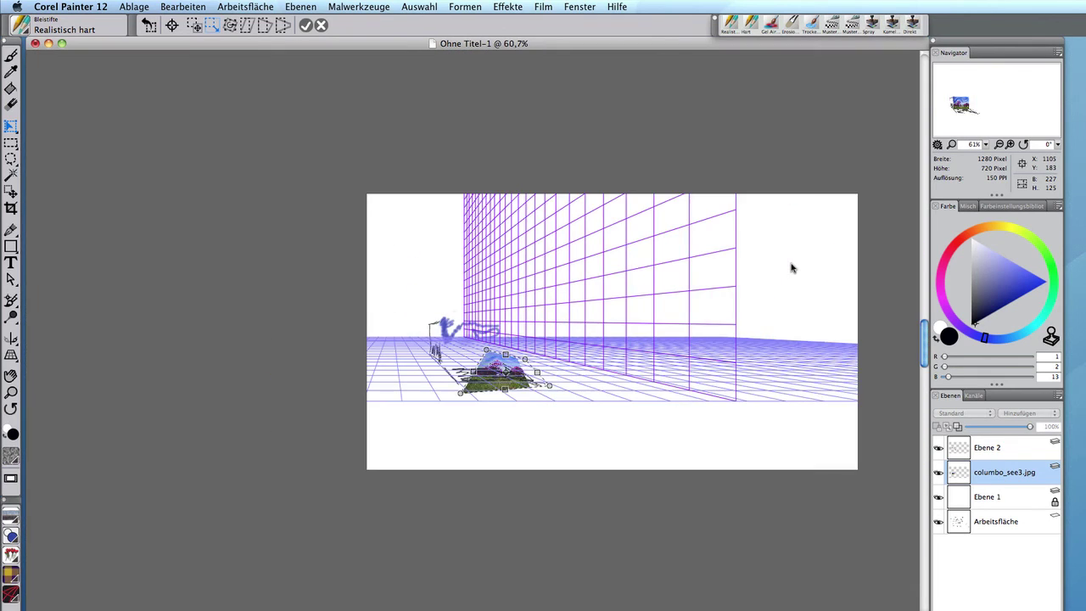
scroll(790, 267, "up", 2)
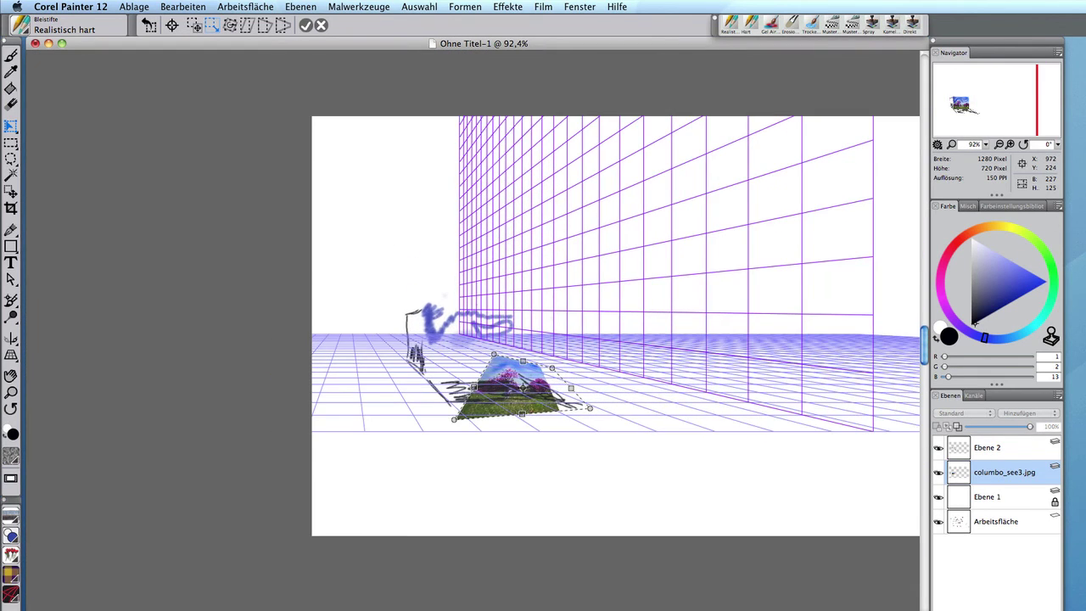
Switch to Firefox and view the Neuerungen and Funktionen sections of the Corel Painter 12 product page.
key("super+Tab")
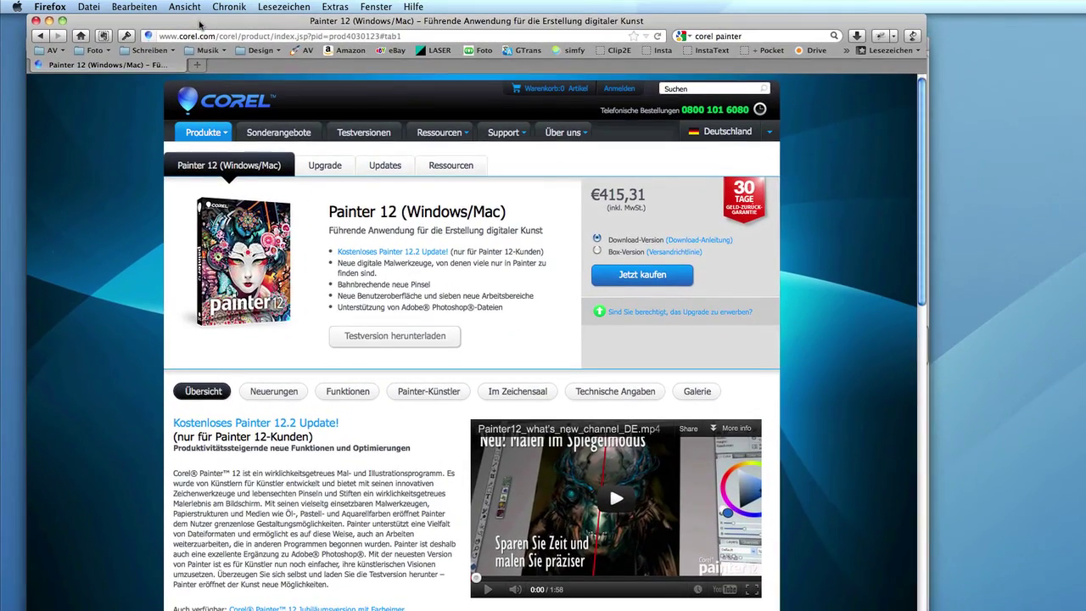
left_click_drag(200, 27, 205, 23)
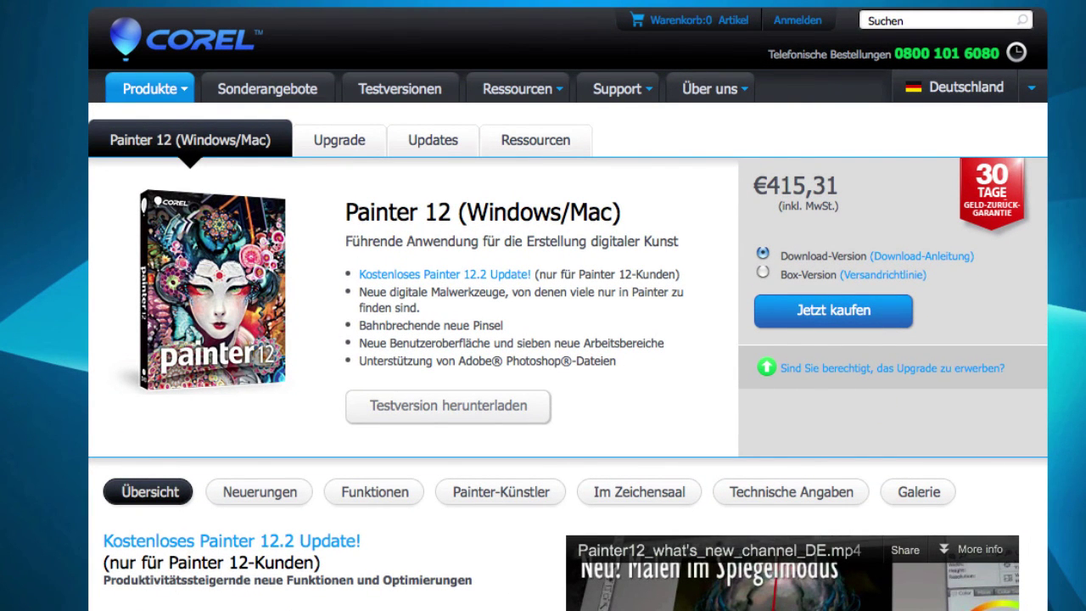
left_click(227, 499)
scroll(271, 518, "down", 1)
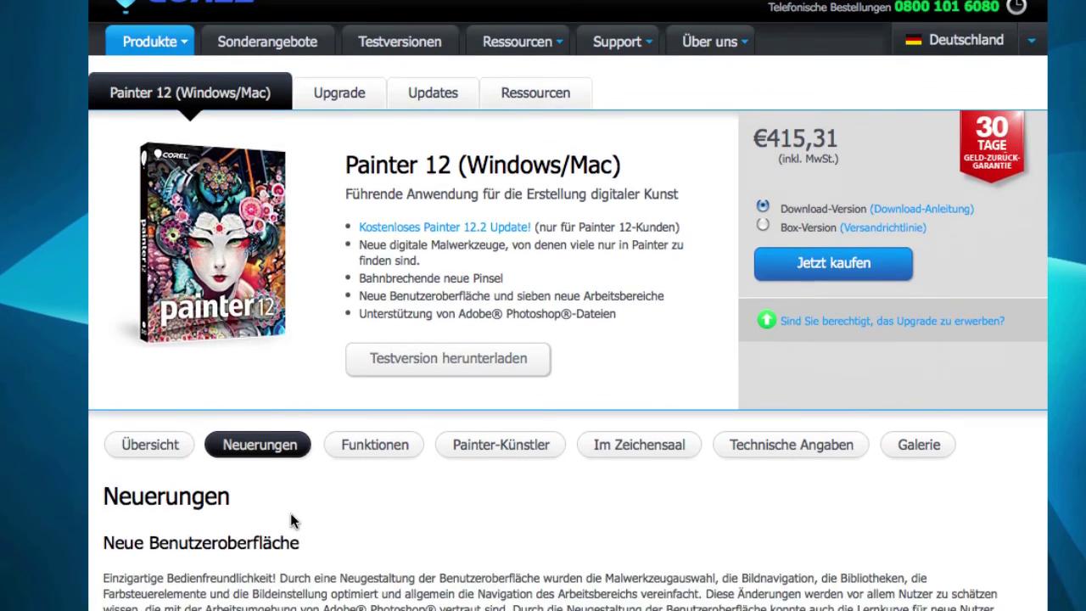
scroll(288, 521, "down", 5)
left_click(380, 91)
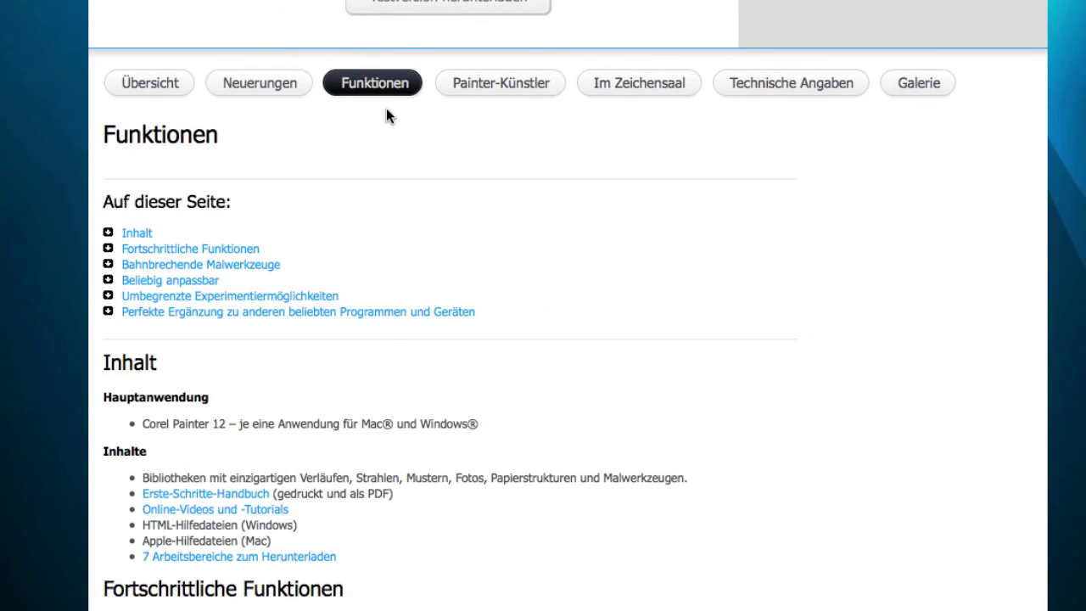
Look through the new tools and demo videos listed under Fortschrittliche Funktionen, from Kaleidoskop-Modus to Dynamische Mischeinstellungen.
scroll(448, 394, "down", 8)
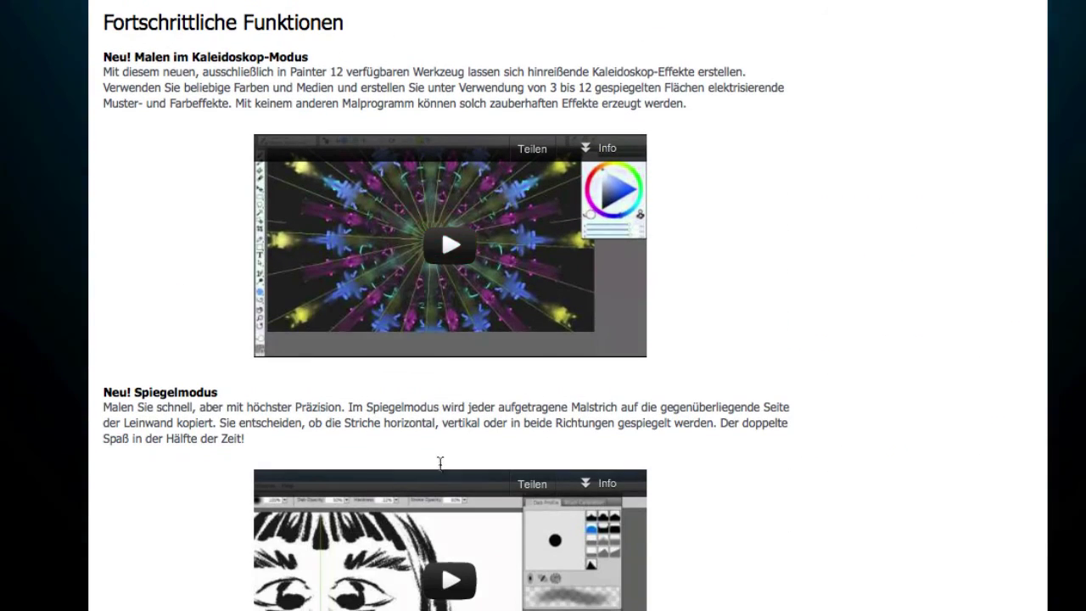
scroll(440, 462, "down", 4)
scroll(448, 306, "down", 7)
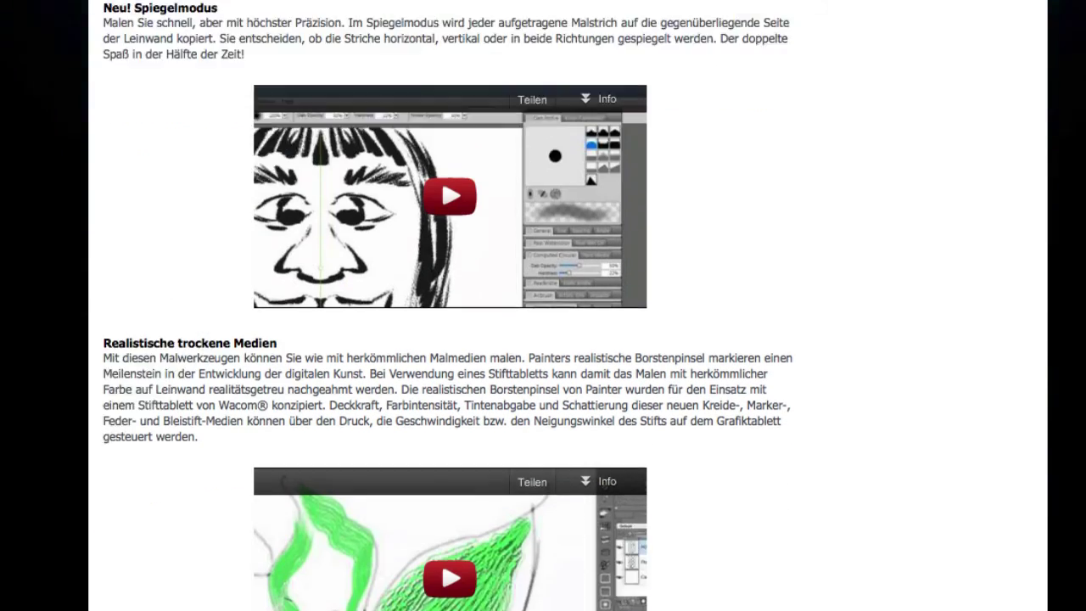
scroll(450, 305, "down", 15)
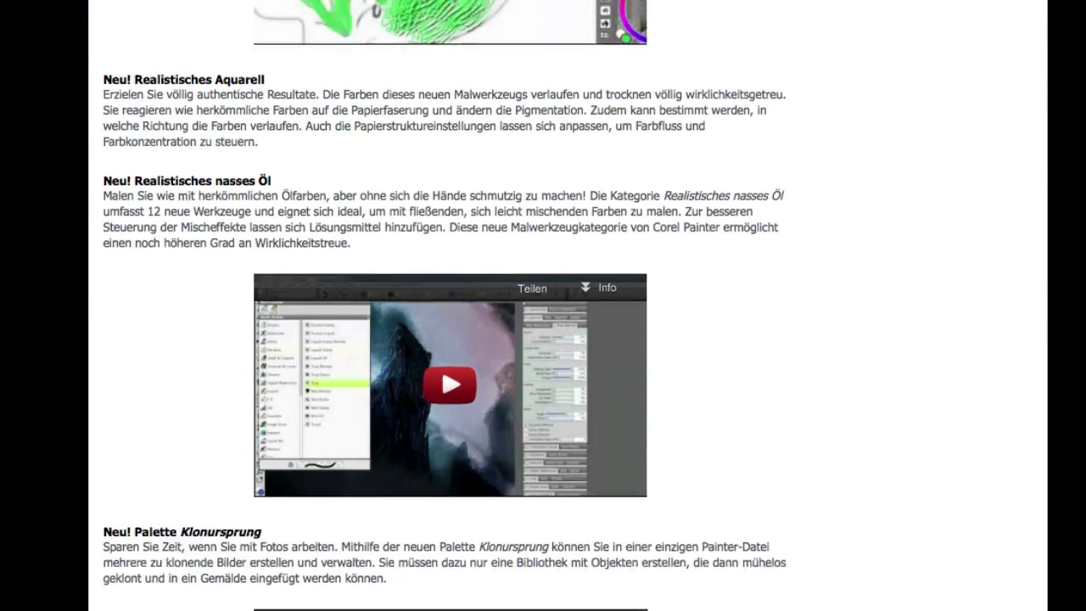
scroll(495, 499, "down", 14)
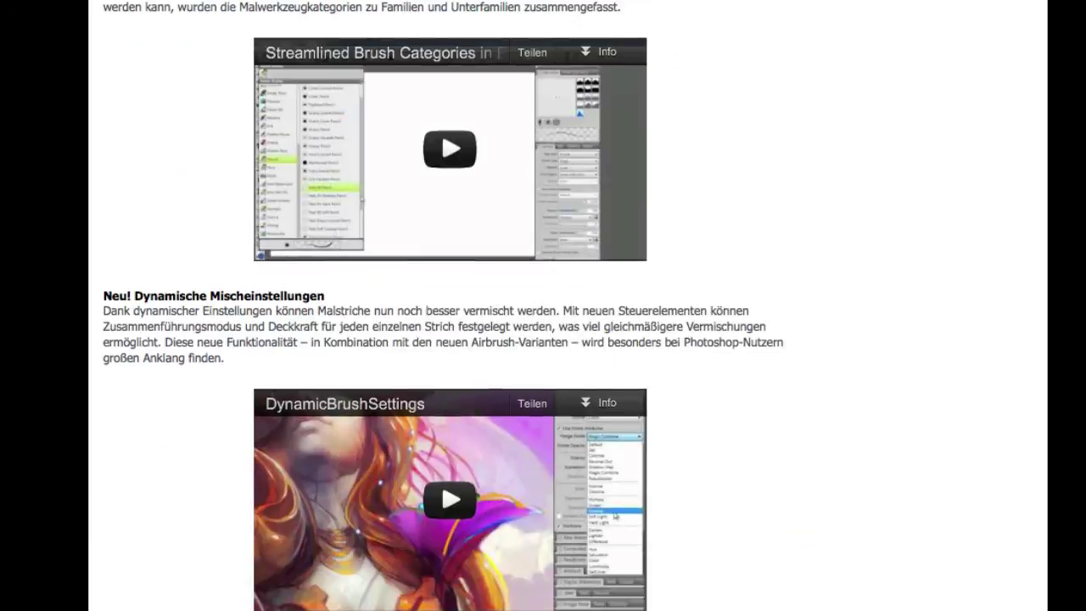
scroll(500, 435, "up", 20)
scroll(507, 441, "up", 15)
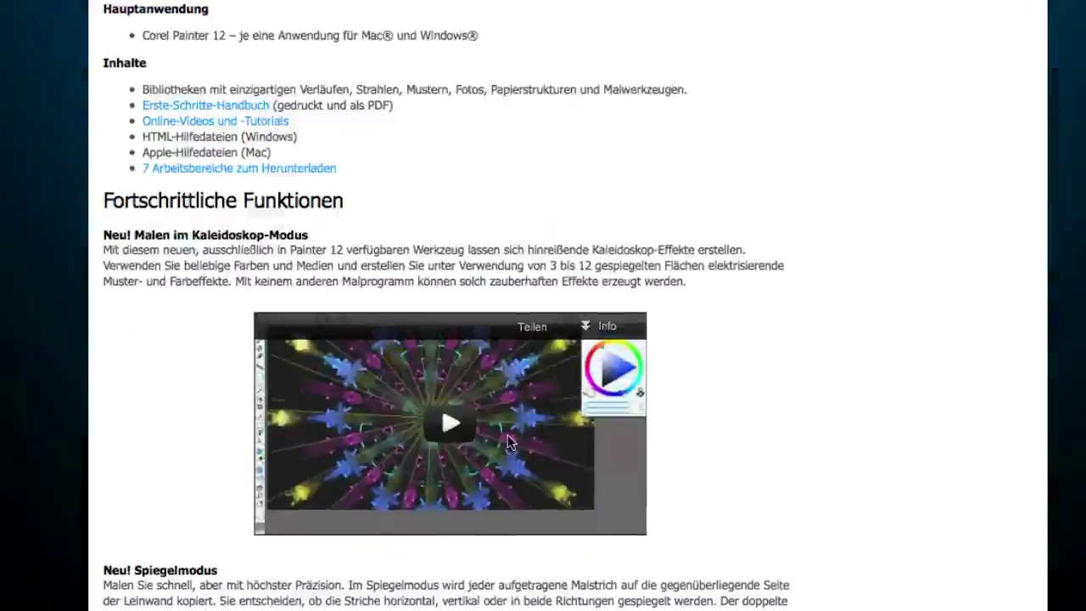
Open the artwork gallery and view the paintings in sequence from the green-lit warrior to the futuristic hall with the sea monster.
left_click(916, 490)
scroll(802, 339, "down", 5)
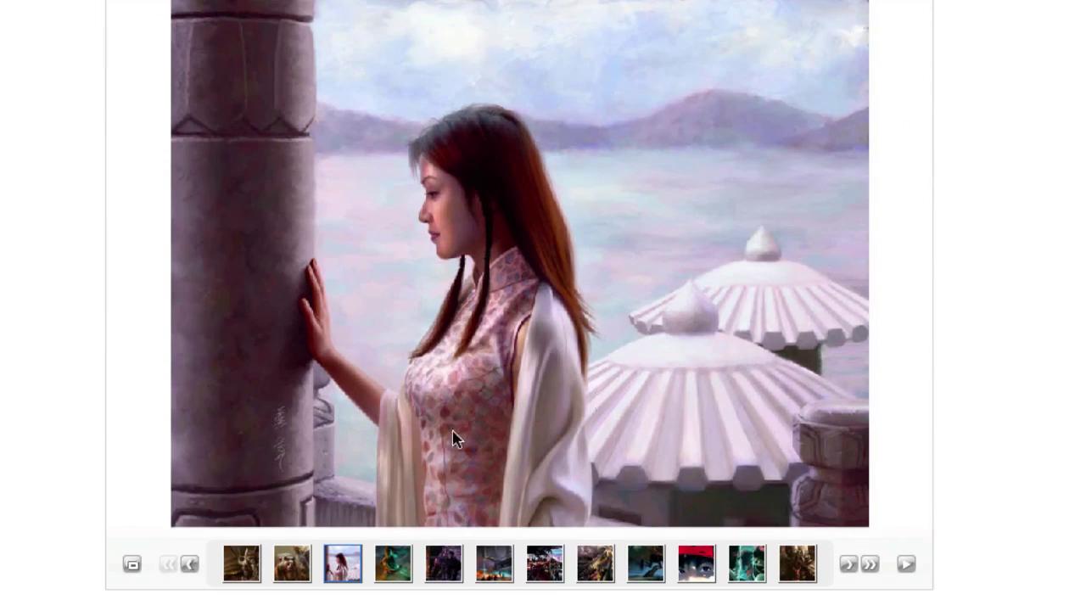
left_click(395, 573)
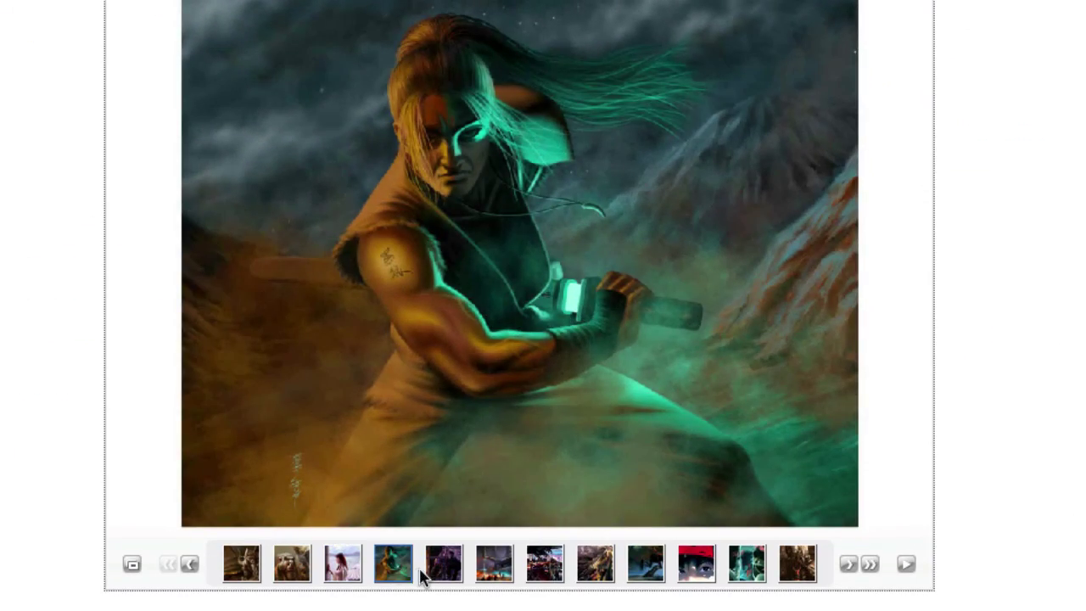
left_click(435, 580)
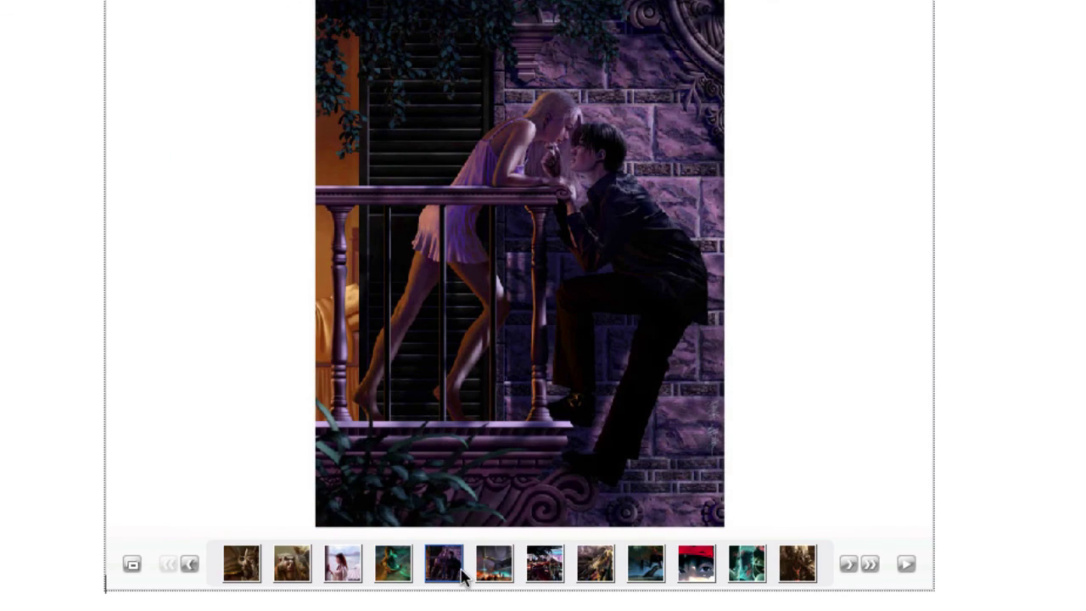
left_click(492, 575)
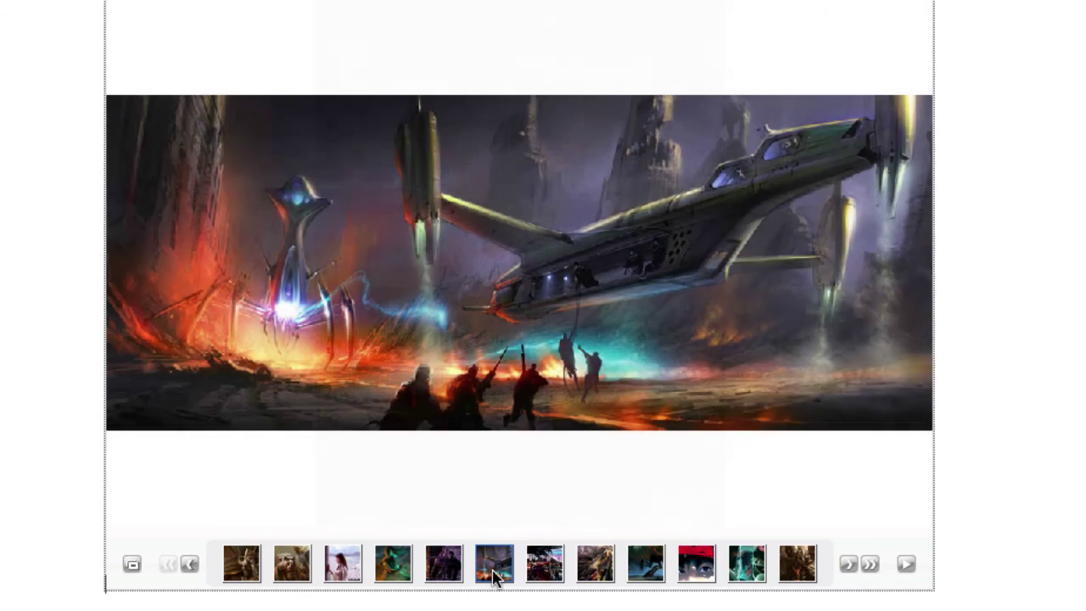
left_click(536, 580)
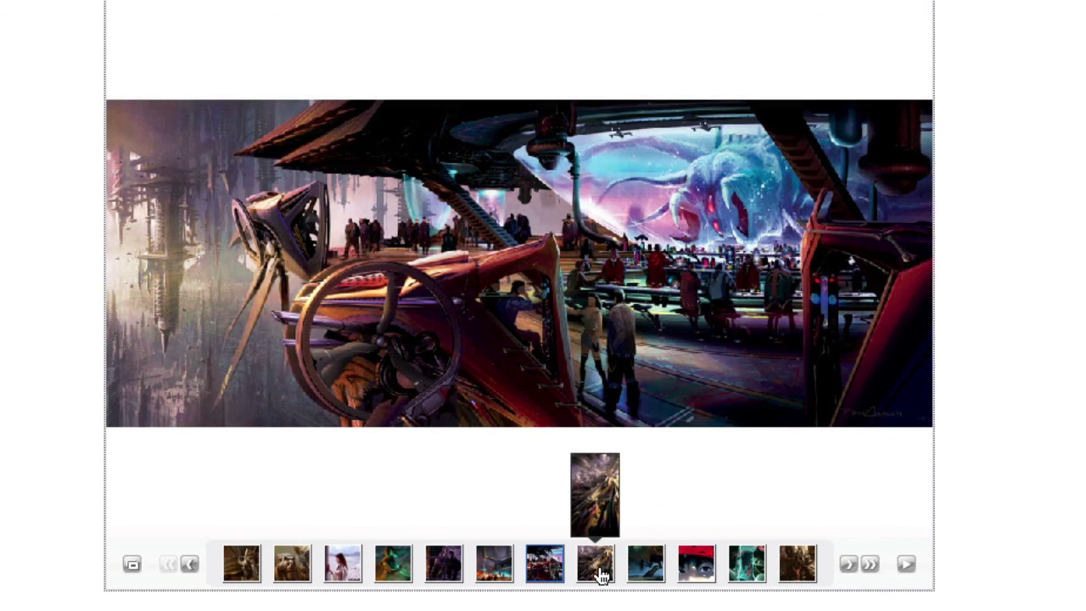
View the remaining paintings of the first gallery set, from the tall golden perspective scene to the gas-masked figure with the red tie.
left_click(599, 576)
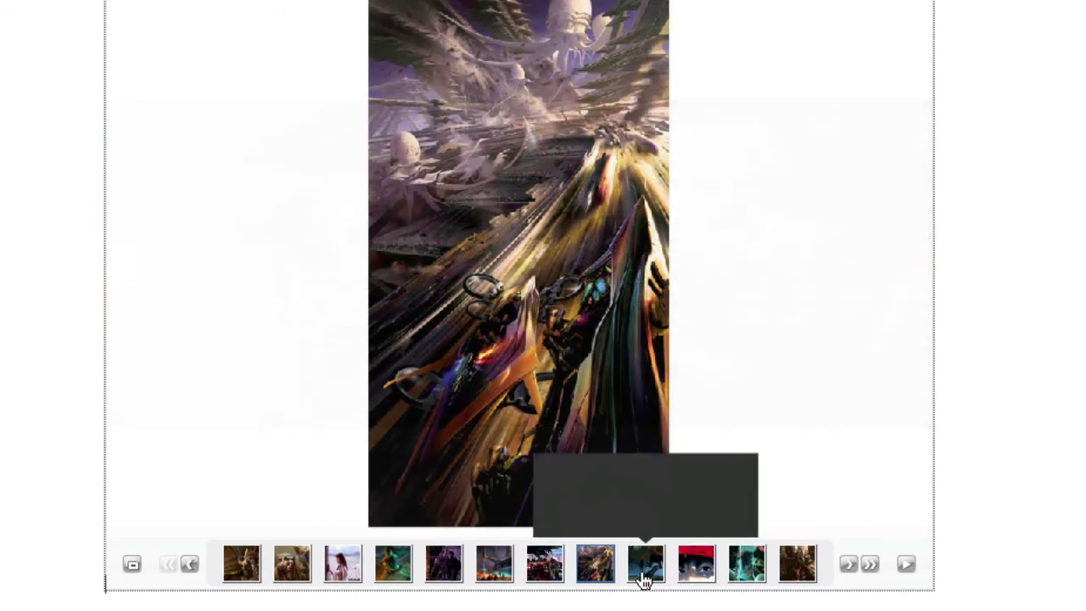
left_click(655, 577)
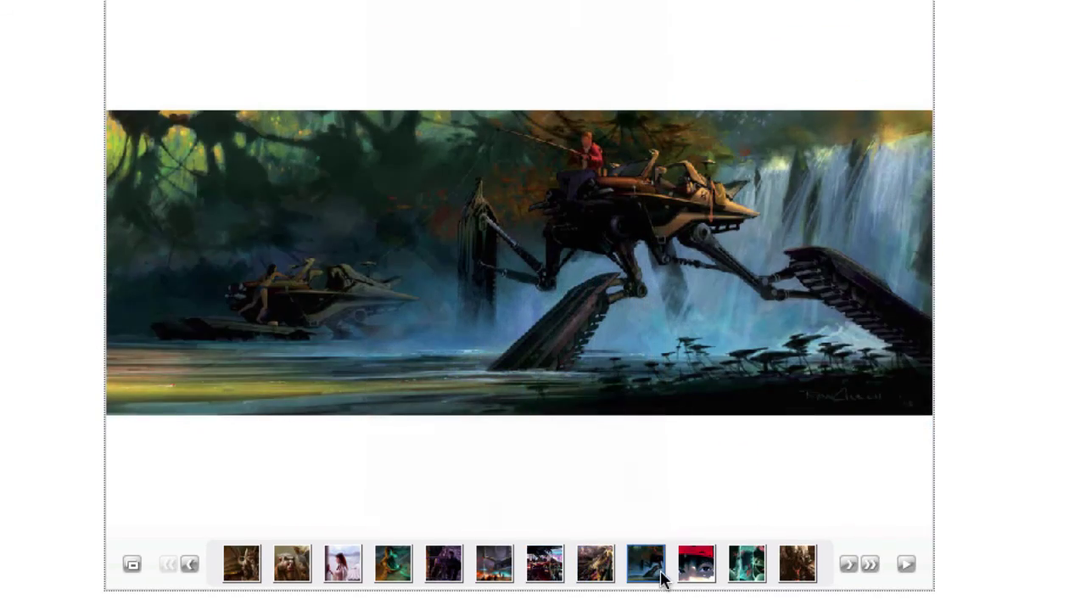
left_click(687, 574)
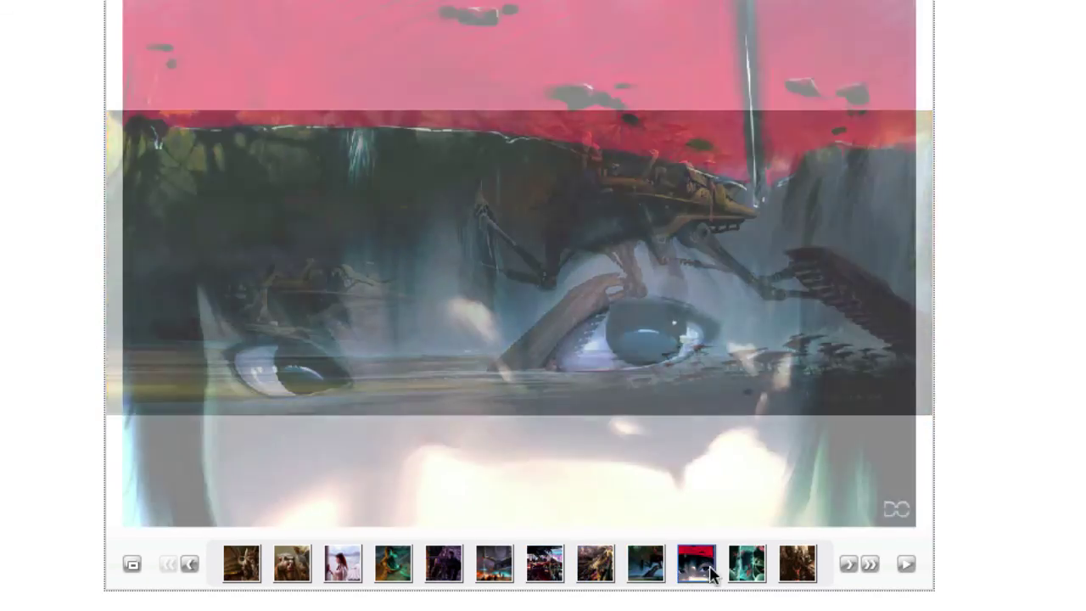
mouse_move(742, 576)
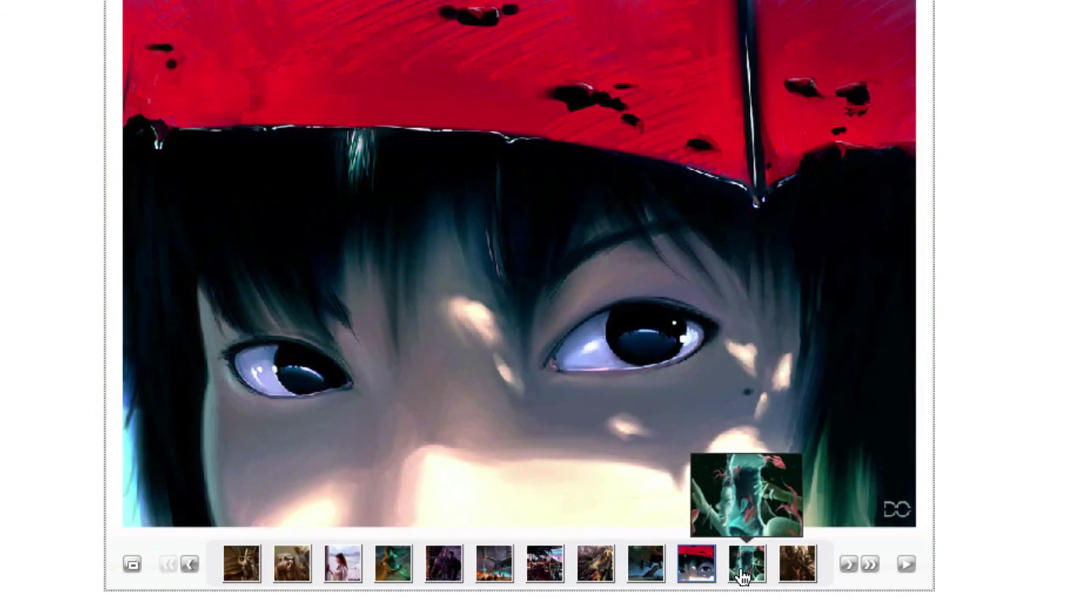
left_click(742, 576)
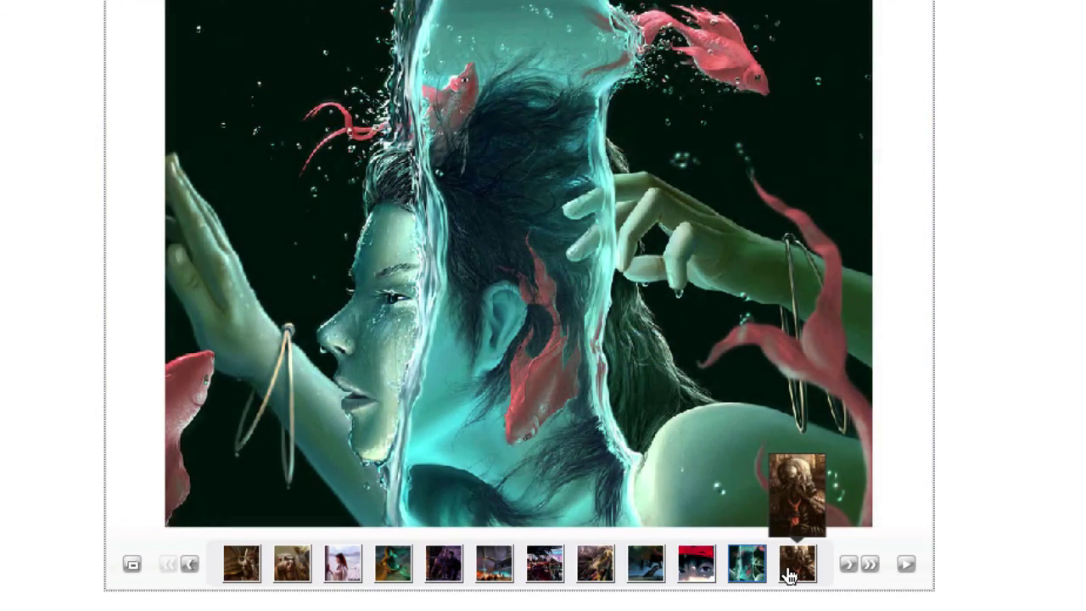
left_click(787, 576)
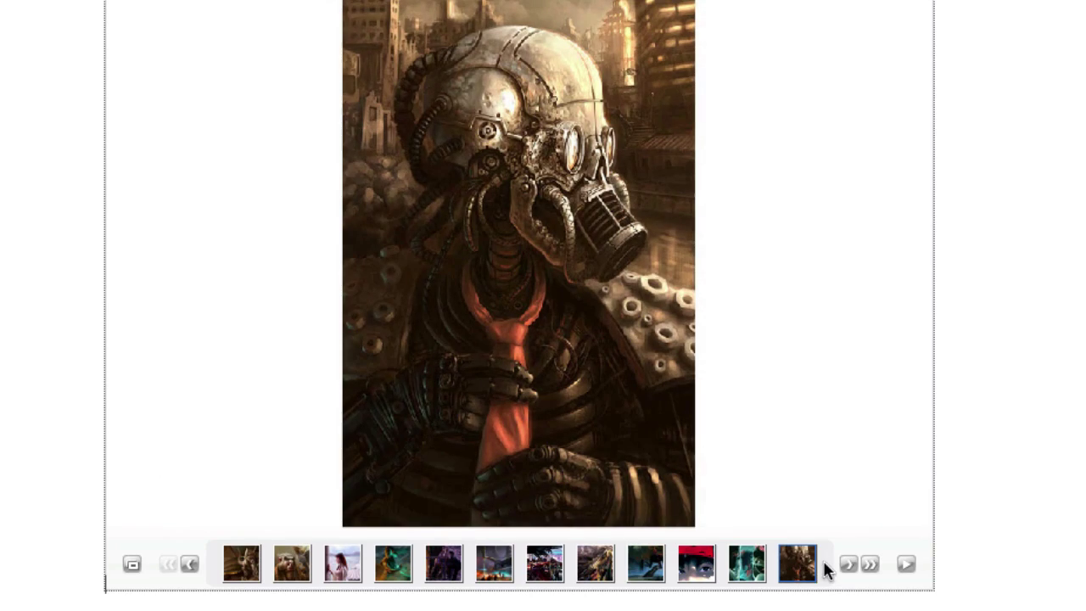
Advance to the next gallery set and view its paintings backwards from the creature line-up to the symmetrical dark winged figure.
left_click(849, 567)
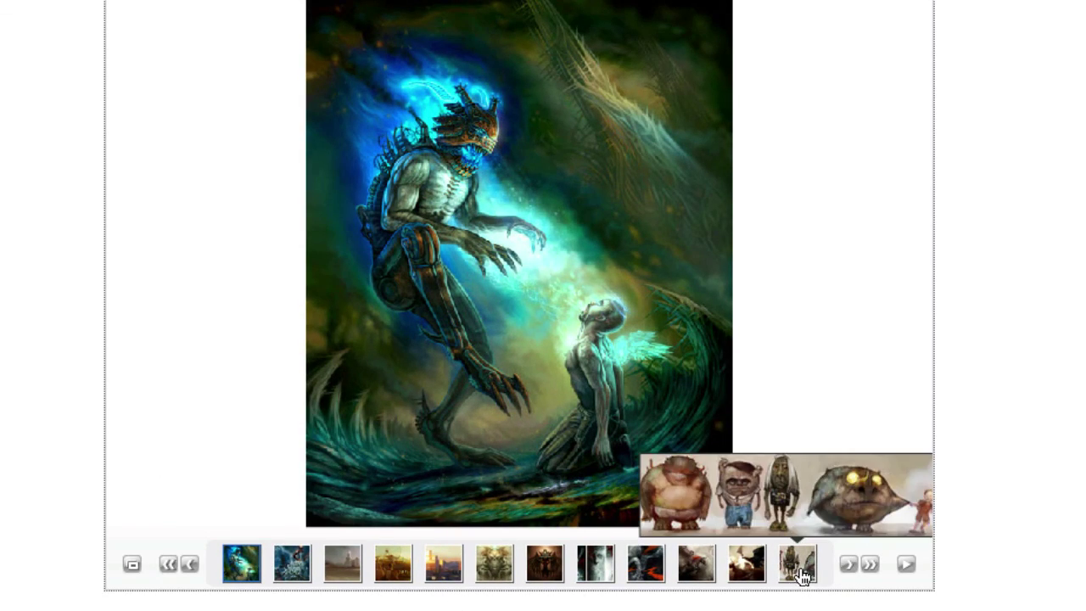
left_click(797, 579)
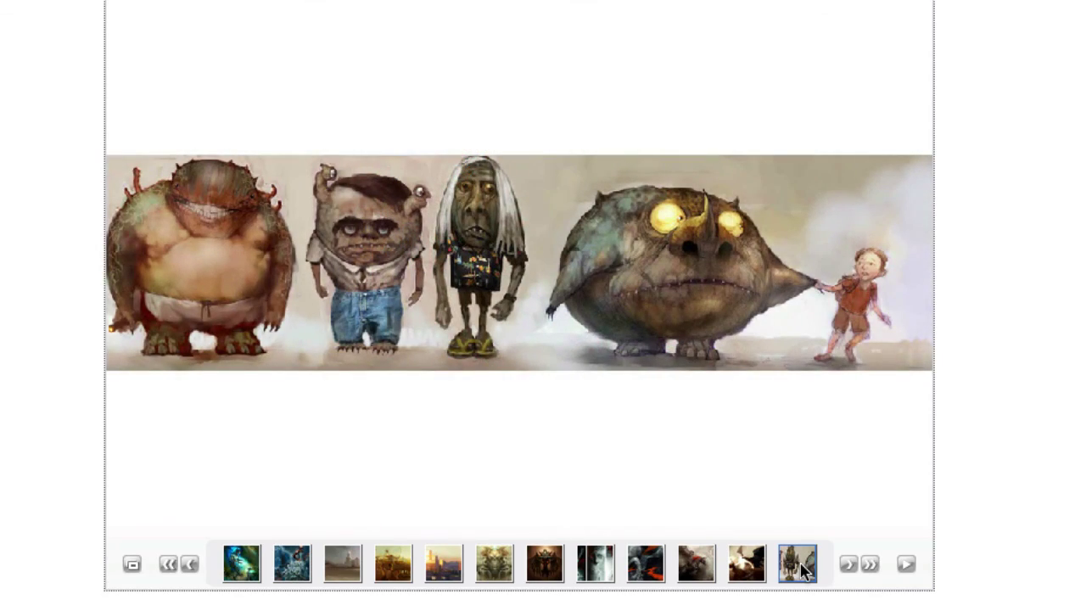
left_click(749, 574)
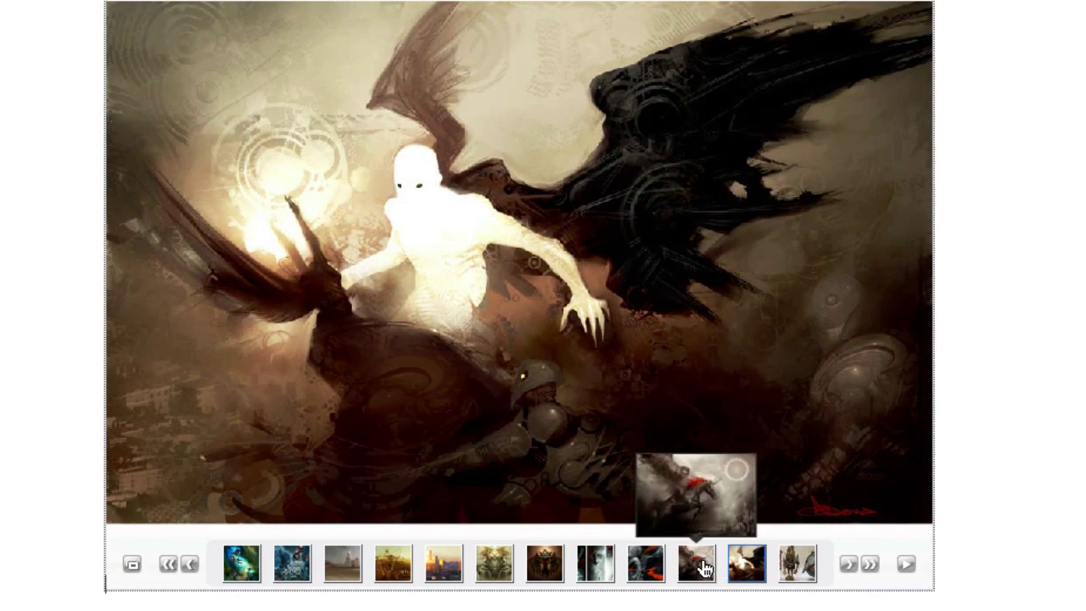
left_click(703, 568)
mouse_move(650, 570)
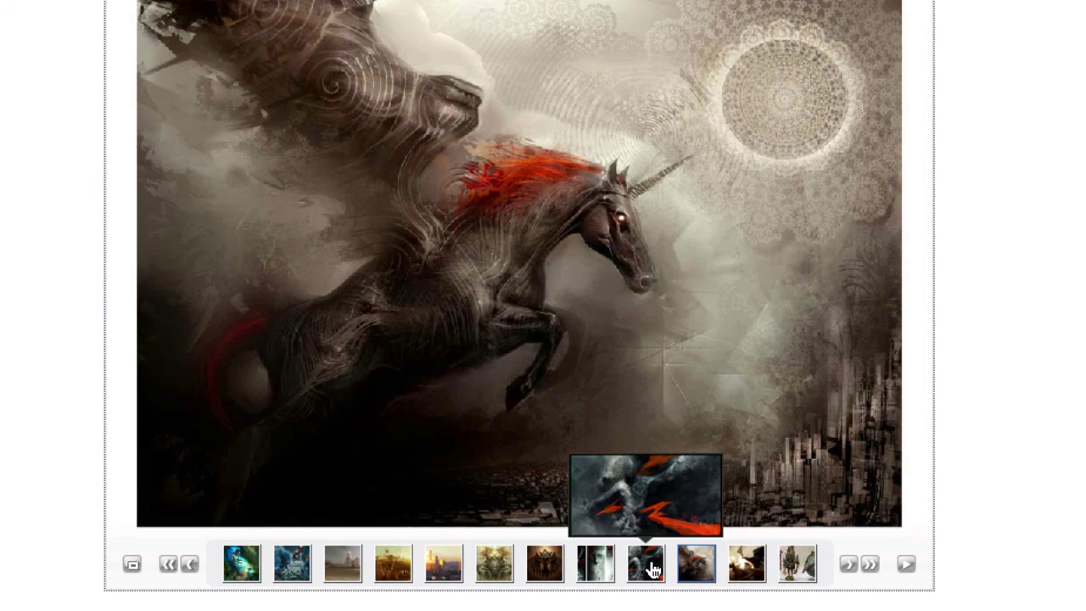
left_click(650, 570)
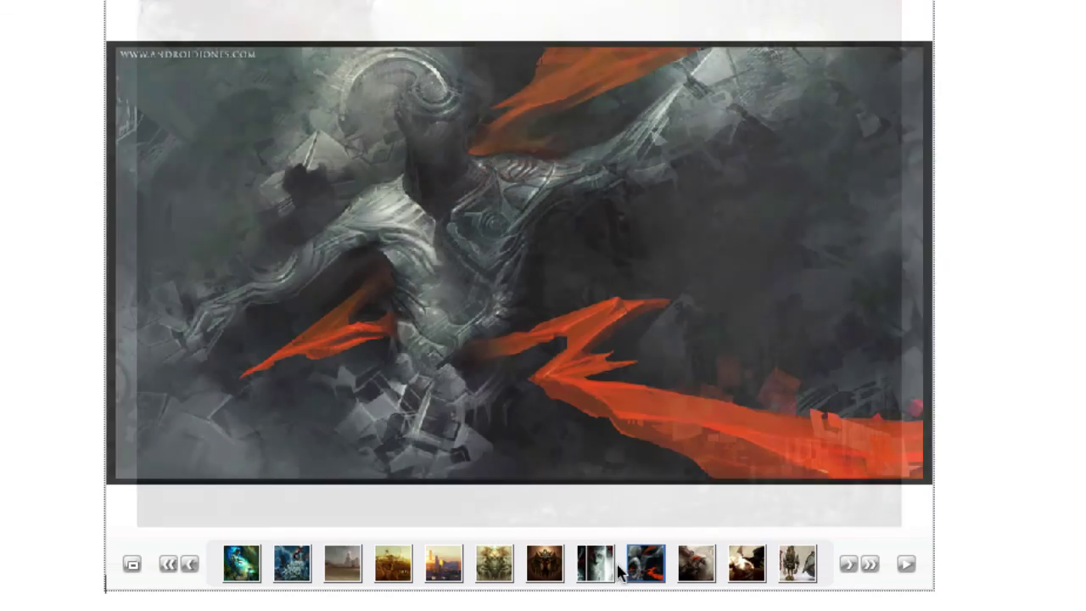
mouse_move(617, 573)
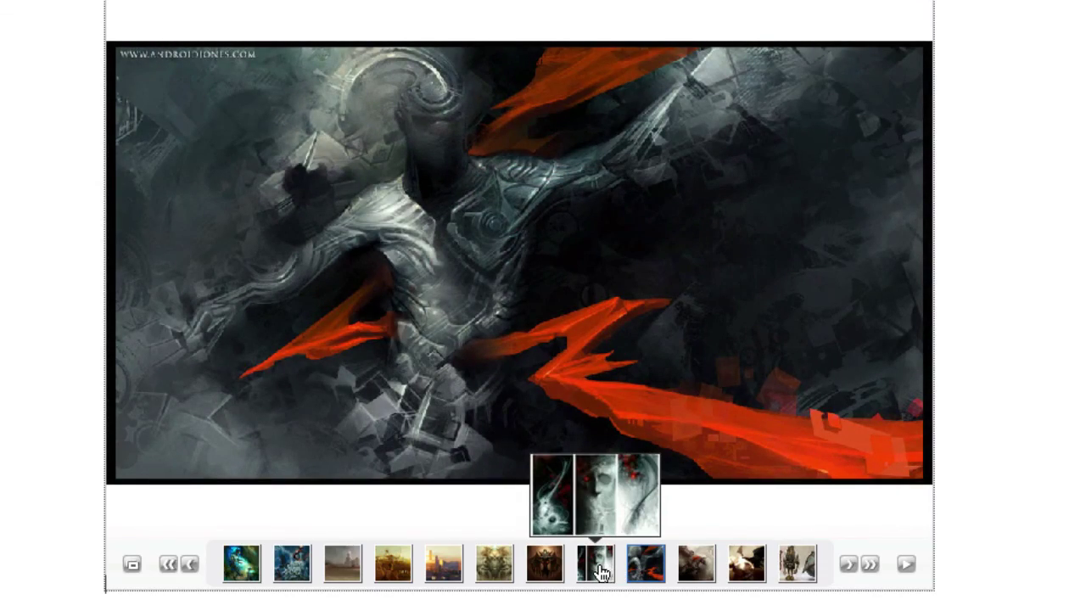
left_click(600, 573)
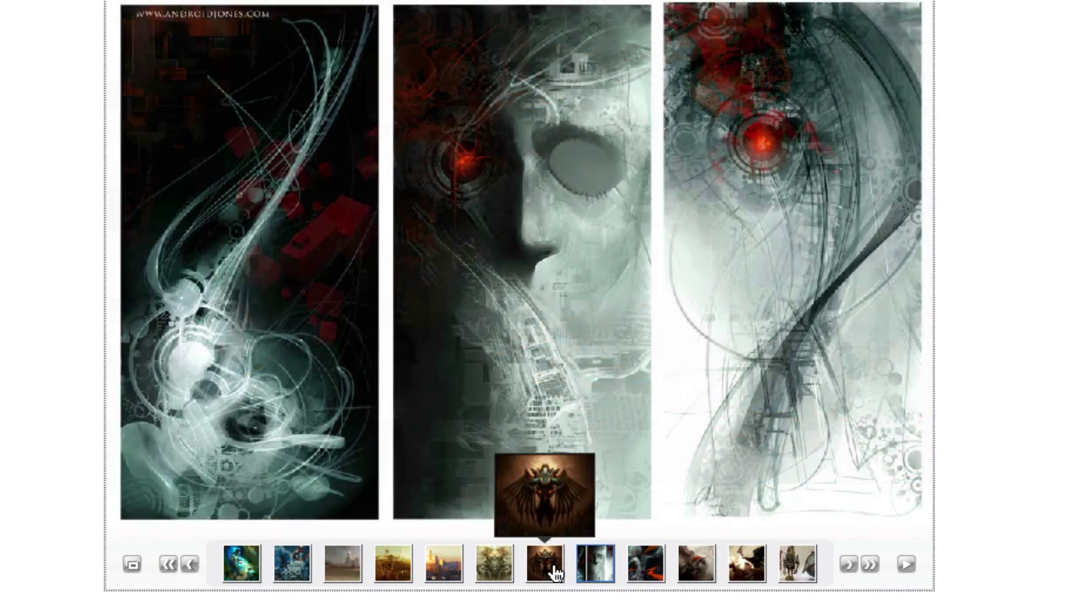
left_click(553, 574)
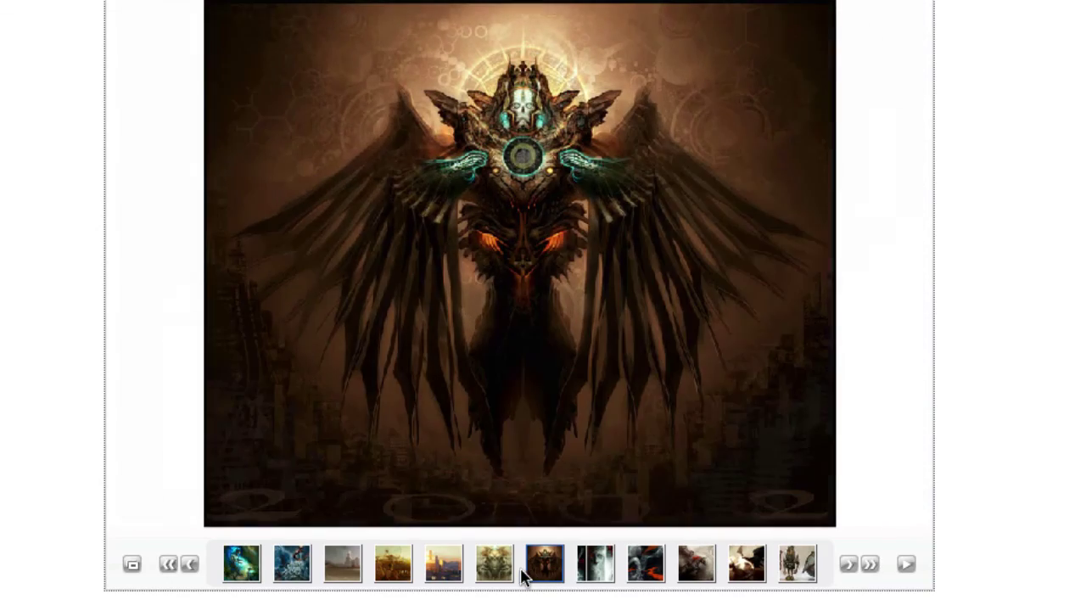